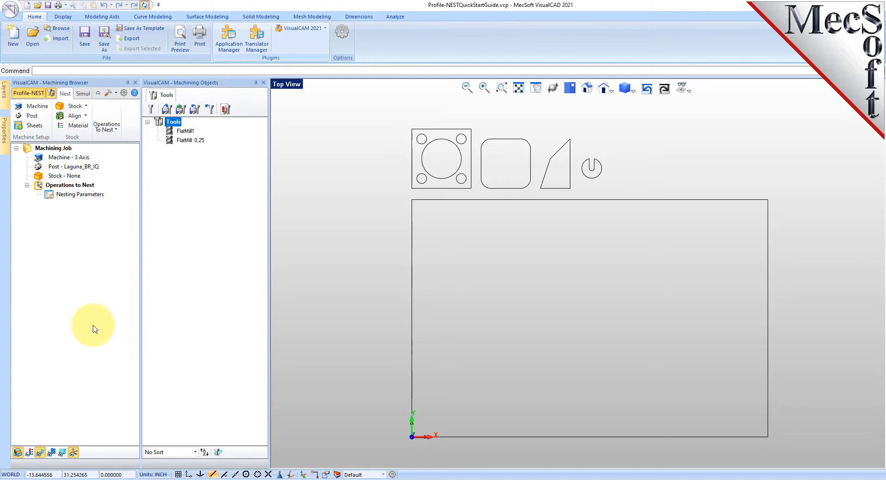
- Dock the Machining Objects browser beneath the Machining Browser with both resized, and unload the tools from the tool list
left_click_drag(210, 83, 135, 296)
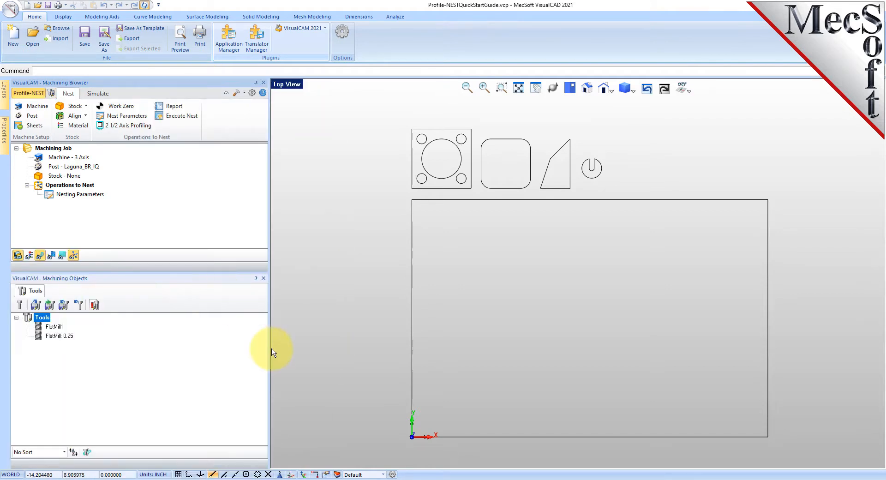
left_click_drag(269, 350, 205, 347)
left_click_drag(133, 273, 131, 358)
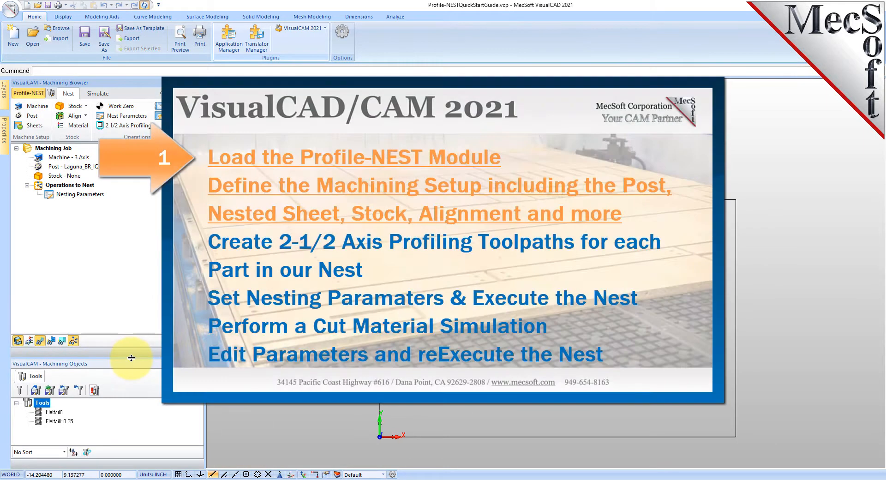
left_click(80, 393)
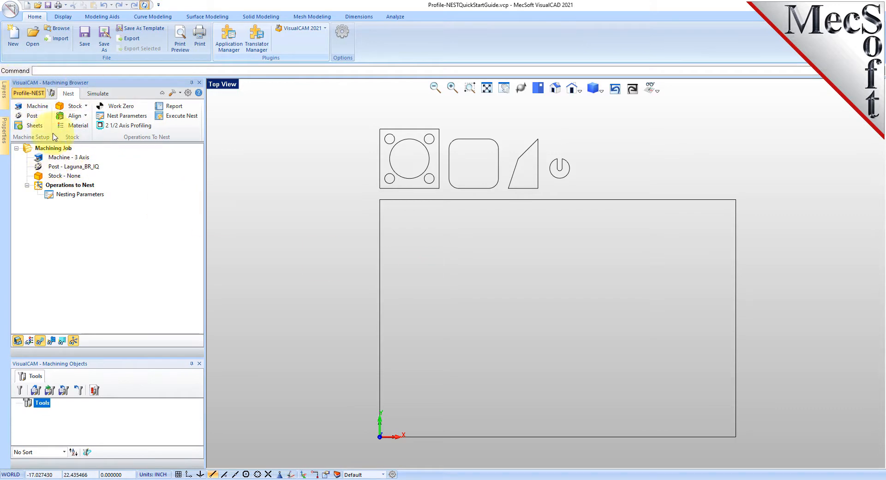
- Switch the machining module to TURN and back to Profile-NEST
left_click(40, 96)
left_click(22, 96)
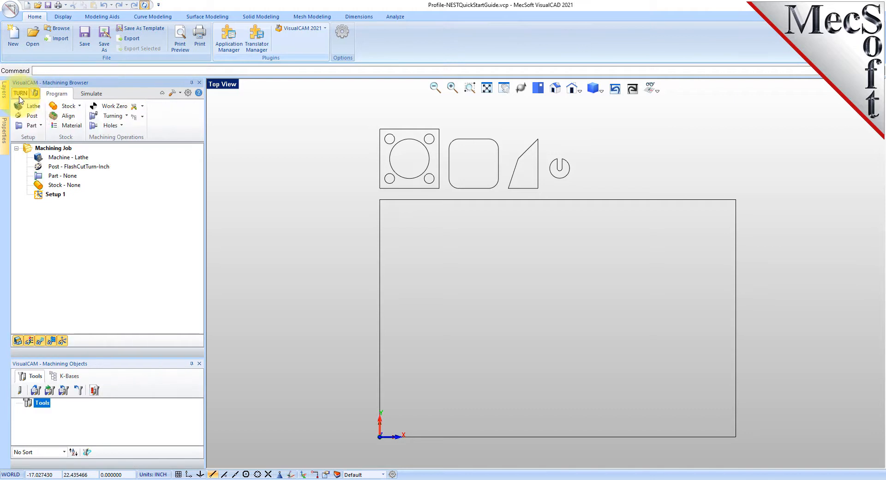
left_click(24, 97)
left_click(24, 97)
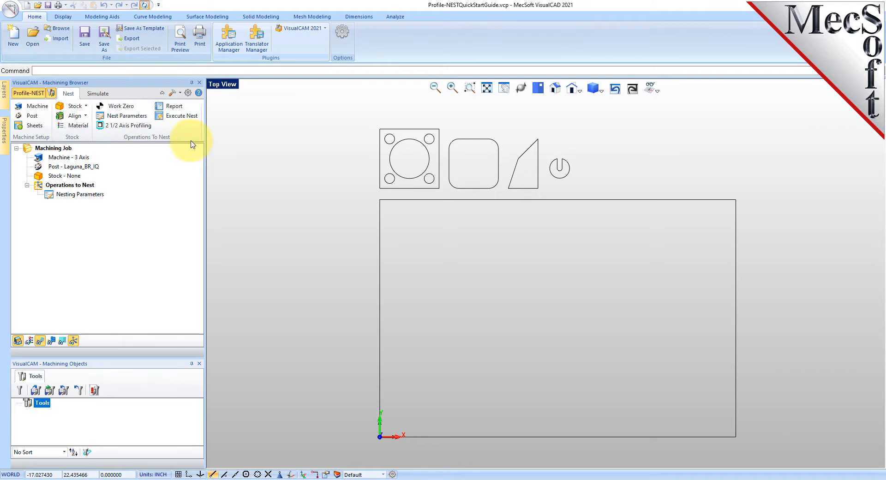
- Examine the simulation commands of the Profile-NEST module and return to its nesting commands
left_click(99, 93)
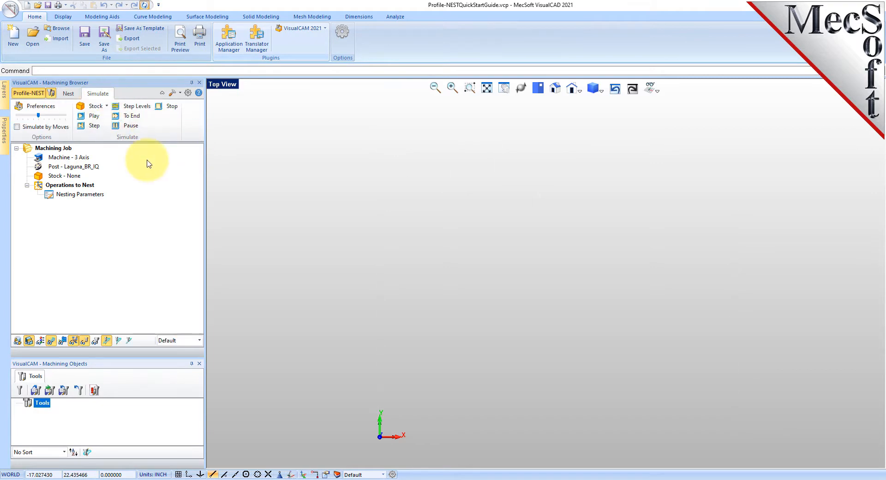
left_click(68, 94)
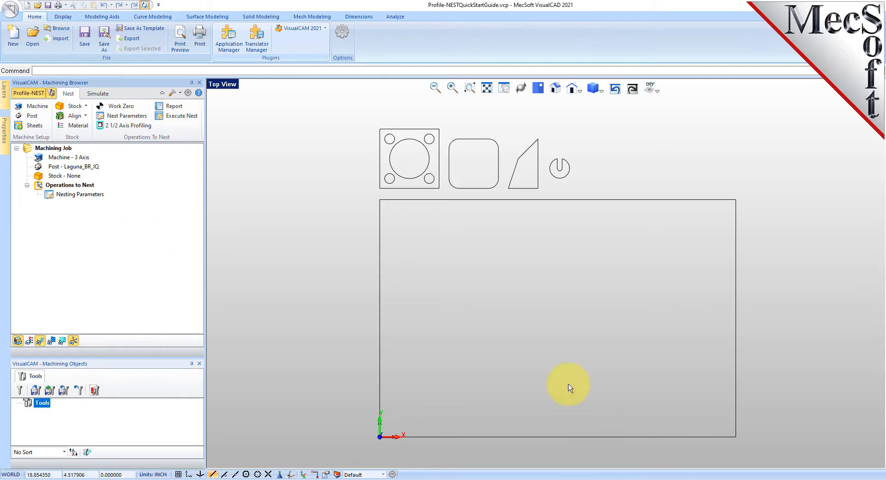
- Open the part file Profile-NESTQuickStartGuide.vcp from the QuickStart folder
scroll(585, 351, "up", 1)
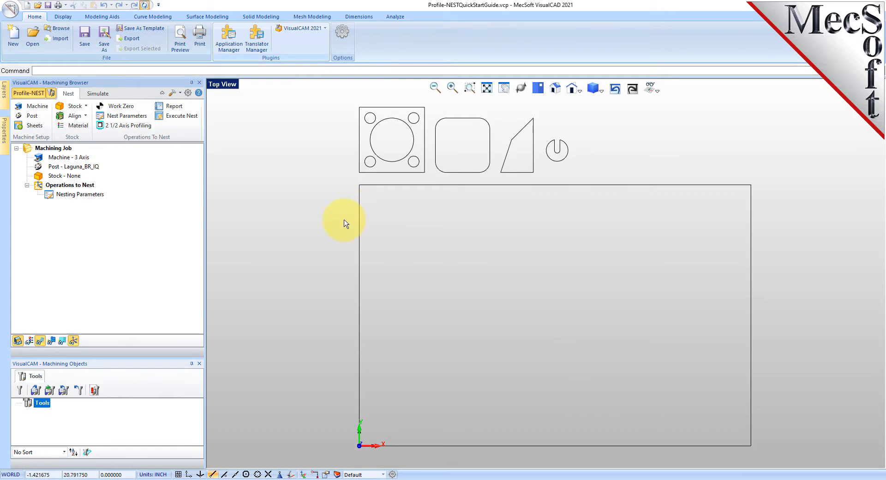
left_click(10, 9)
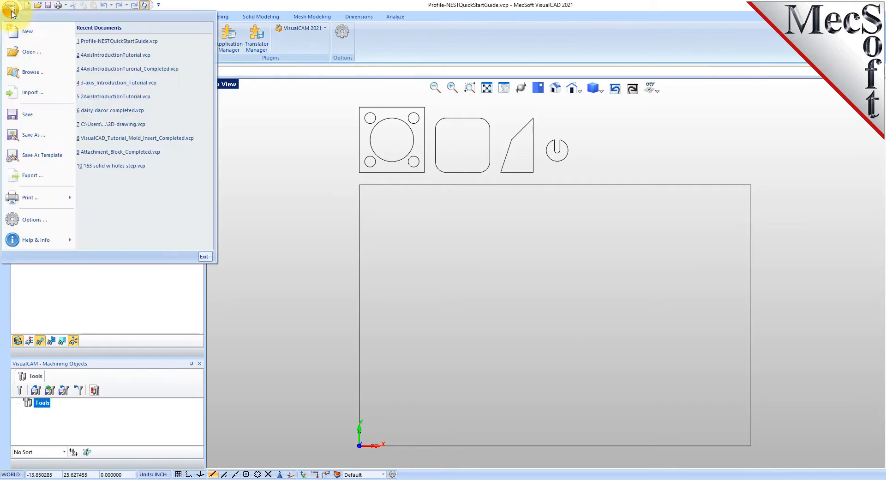
left_click(41, 54)
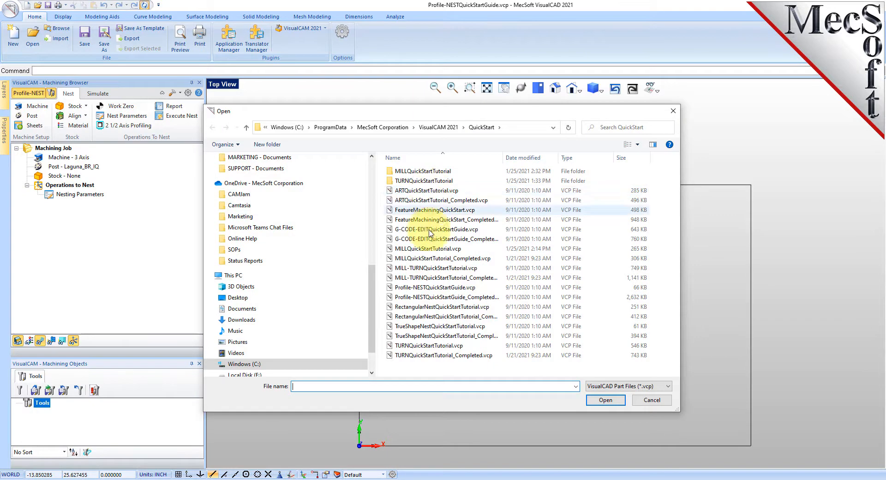
left_click(453, 288)
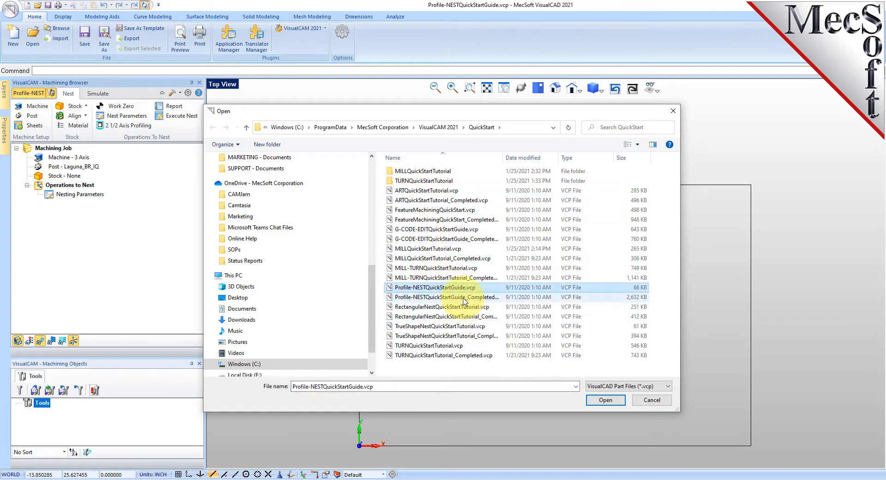
left_click(465, 299)
left_click(605, 399)
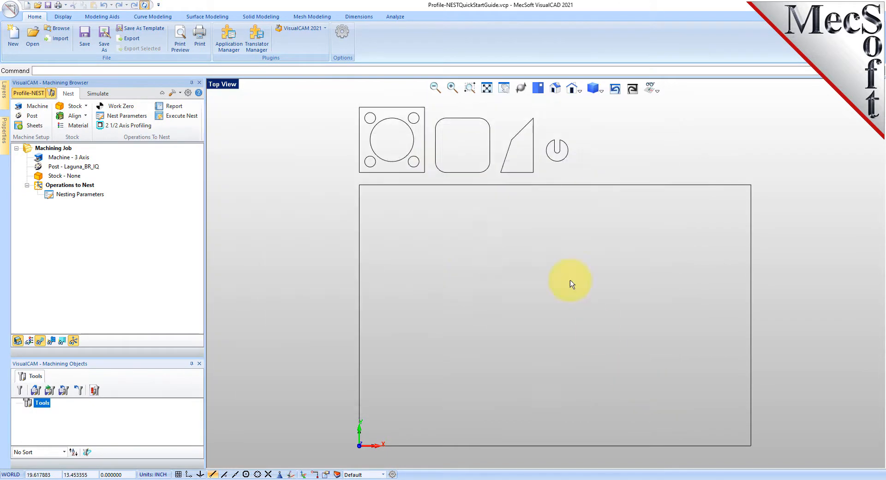
- Highlight the four part profiles and the large sheet rectangle in turn to review the geometry, and clear the selection
left_click_drag(328, 180, 641, 106)
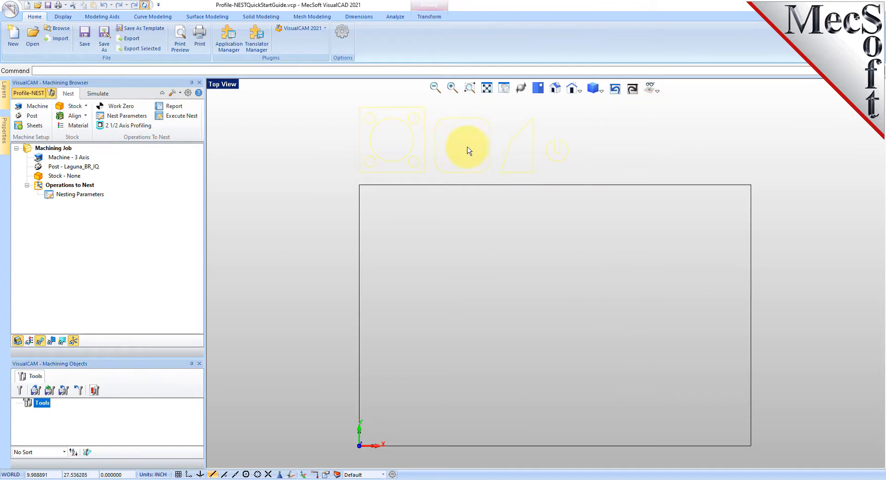
left_click(465, 150)
left_click(579, 185)
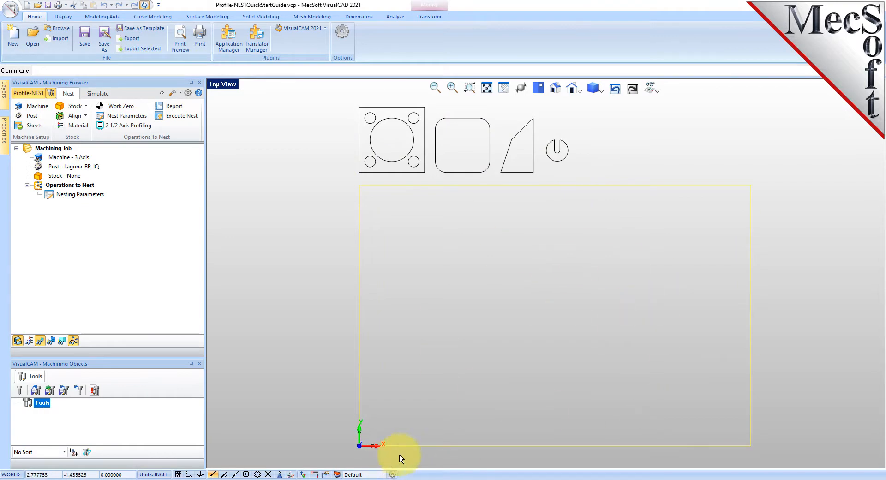
left_click(425, 410)
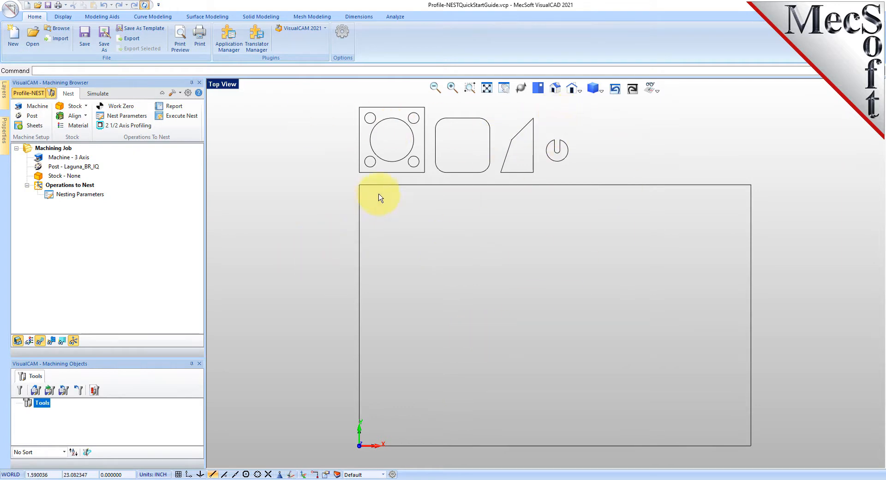
left_click(380, 185)
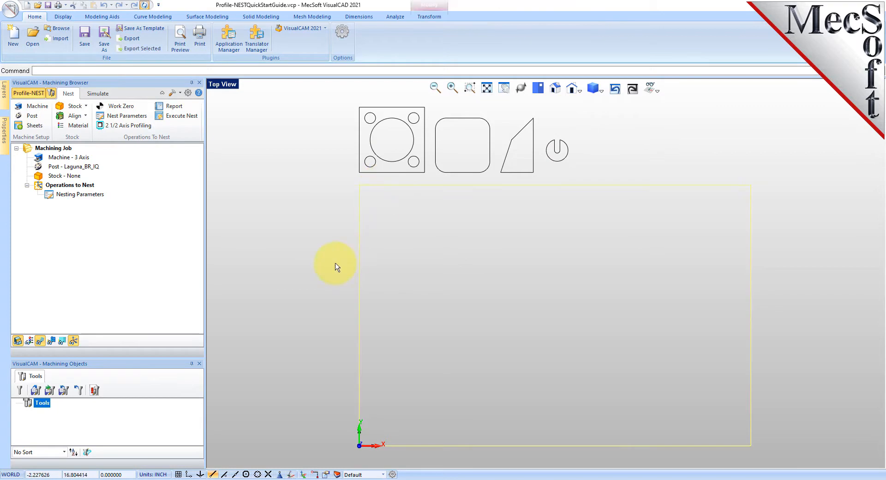
left_click(338, 237)
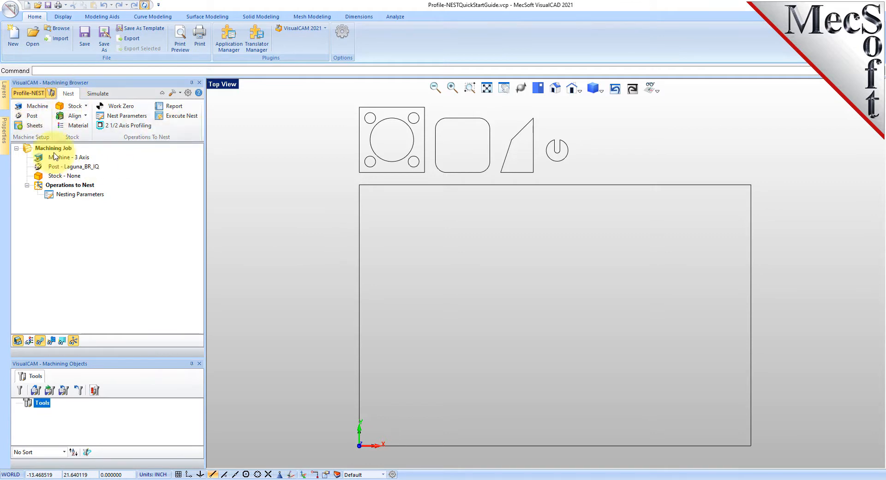
- Define the machine tool with 3 Axis as the number of axes
left_click(38, 107)
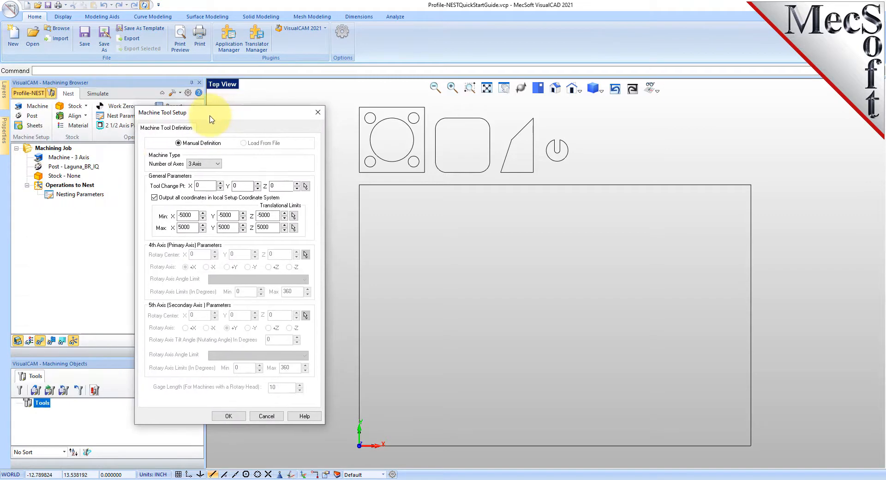
left_click(214, 163)
left_click(210, 172)
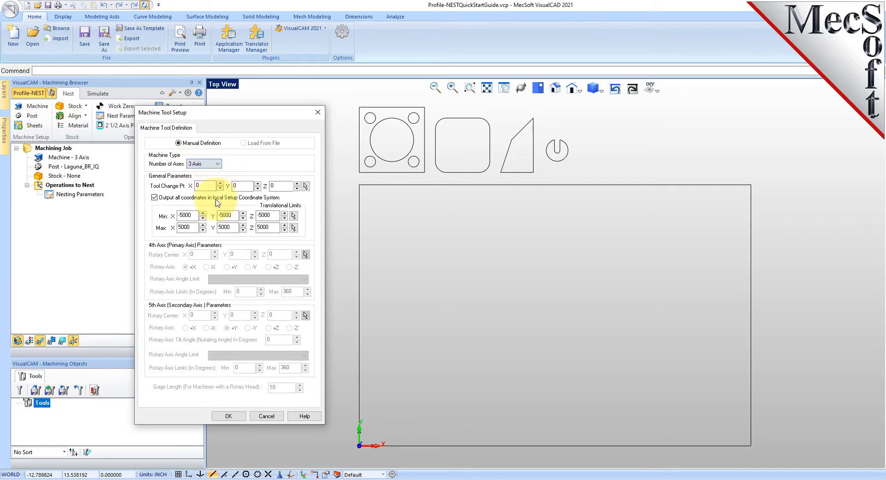
left_click(228, 416)
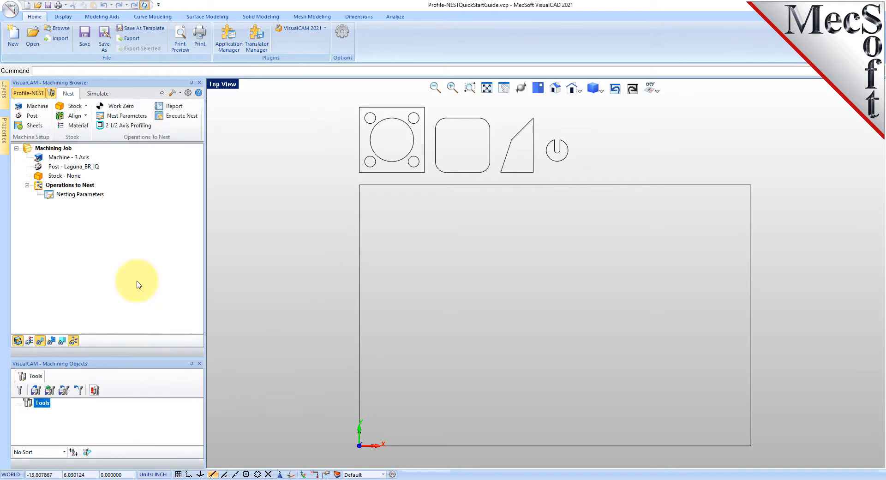
- Set the current post-processor to Laguna_BR_IQ
left_click(33, 116)
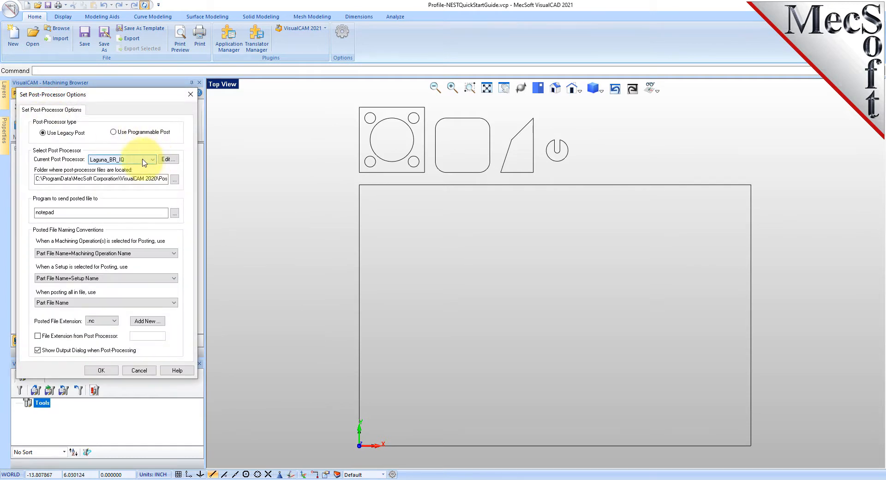
left_click(152, 161)
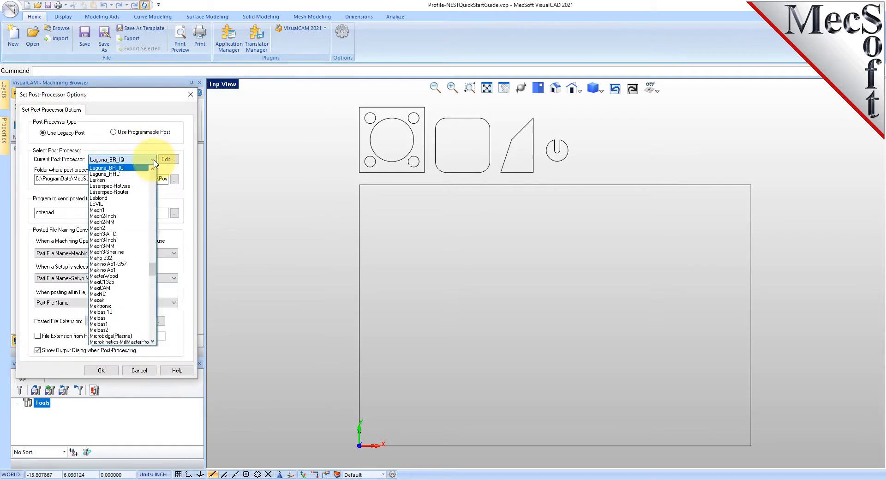
scroll(123, 193, "up", 3)
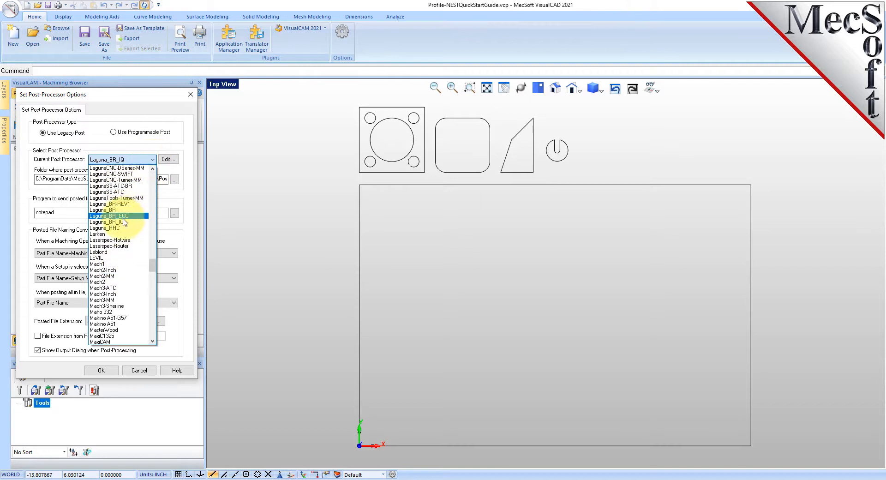
left_click(115, 222)
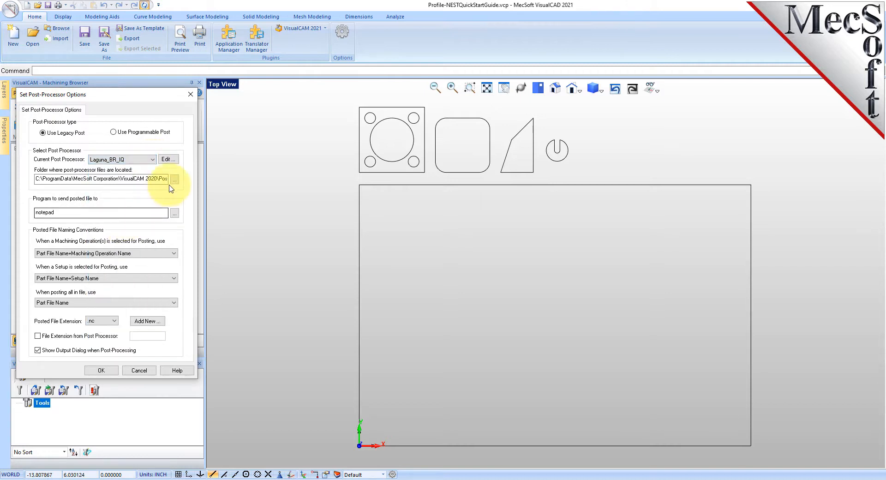
left_click(101, 370)
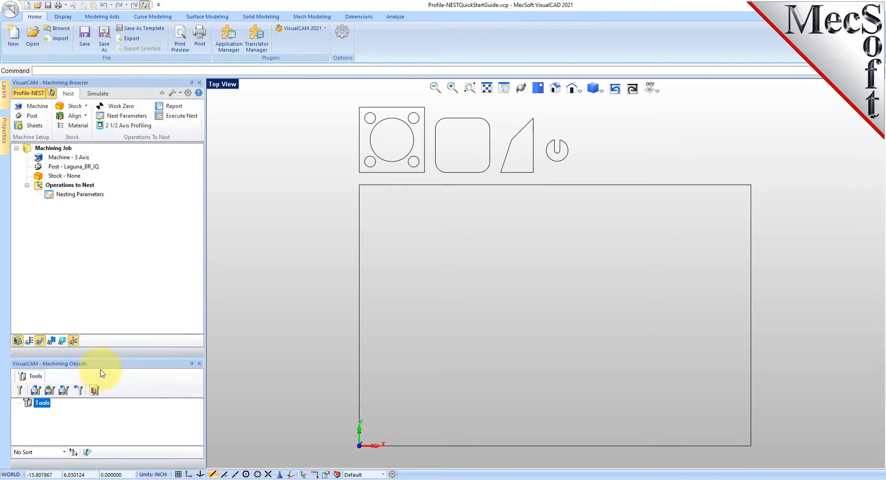
- Create a box stock with length 36, the same width as the sheet rectangle, and height 0.25
left_click(74, 106)
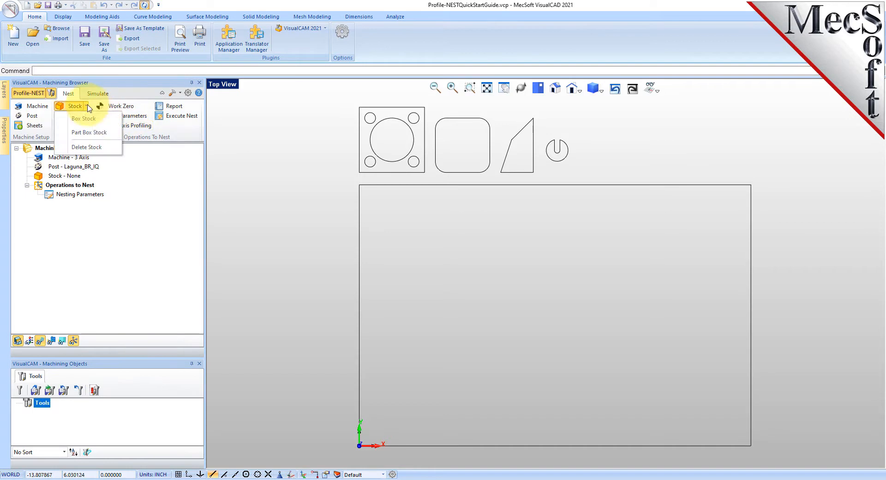
left_click(113, 121)
left_click_drag(112, 85, 221, 116)
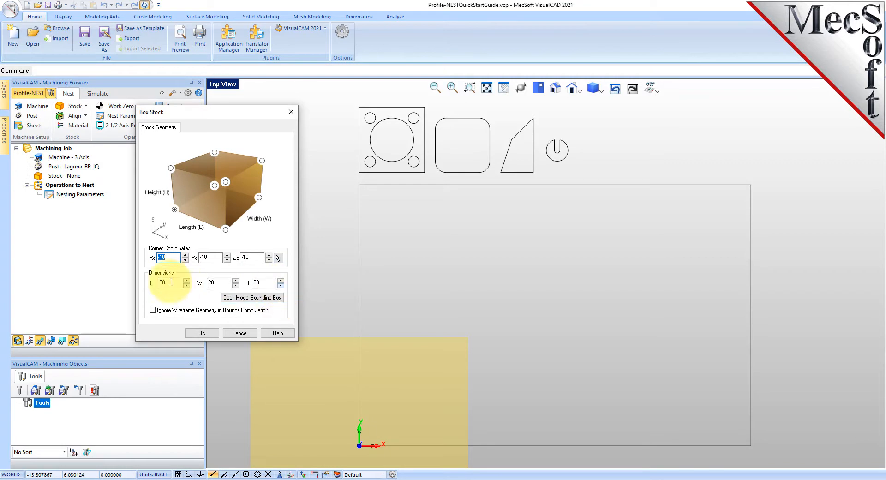
left_click_drag(170, 282, 149, 282)
type("6")
key("Tab")
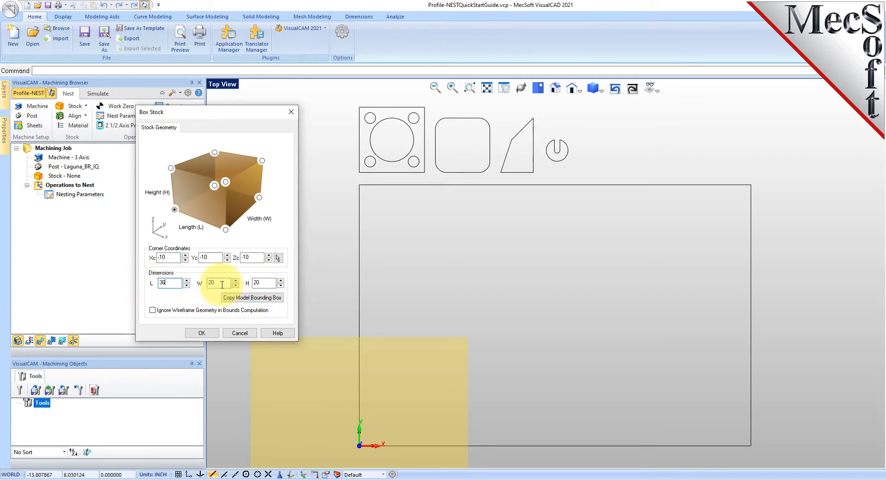
key("Tab")
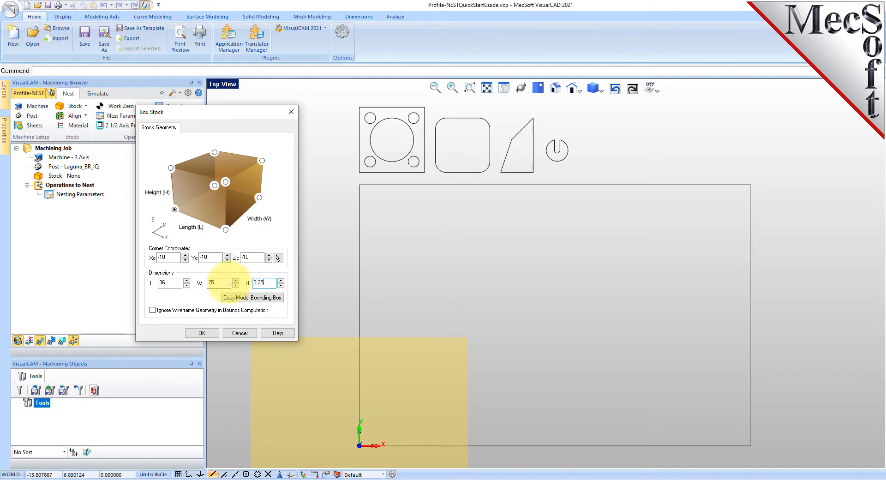
type("0.250")
left_click(202, 333)
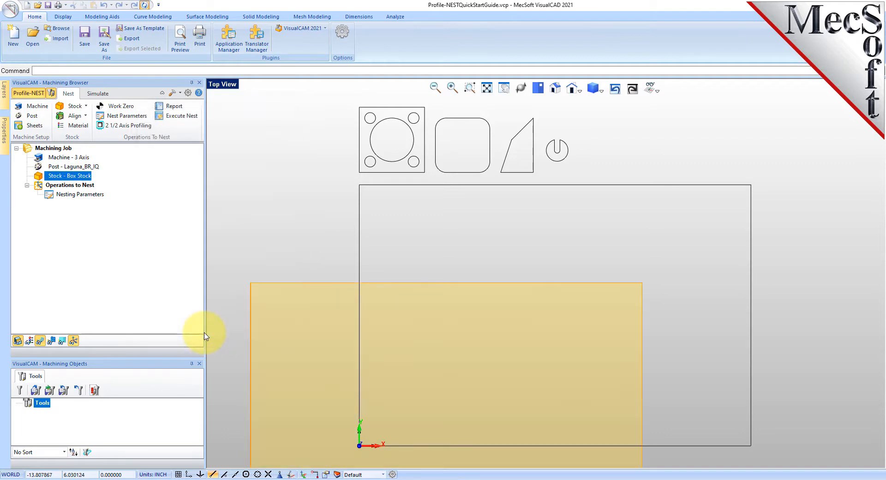
- Toggle the stock's visibility off and on again in the Top View
scroll(358, 232, "down", 2)
left_click(17, 341)
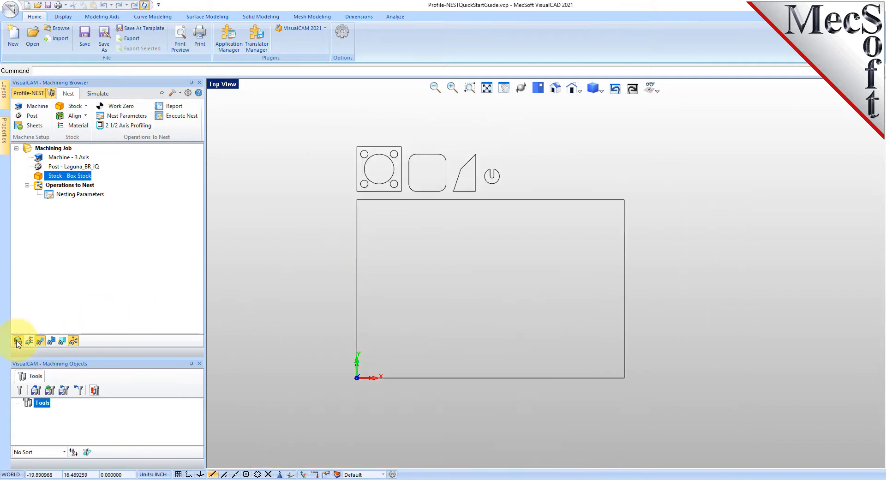
left_click(17, 340)
left_click(17, 341)
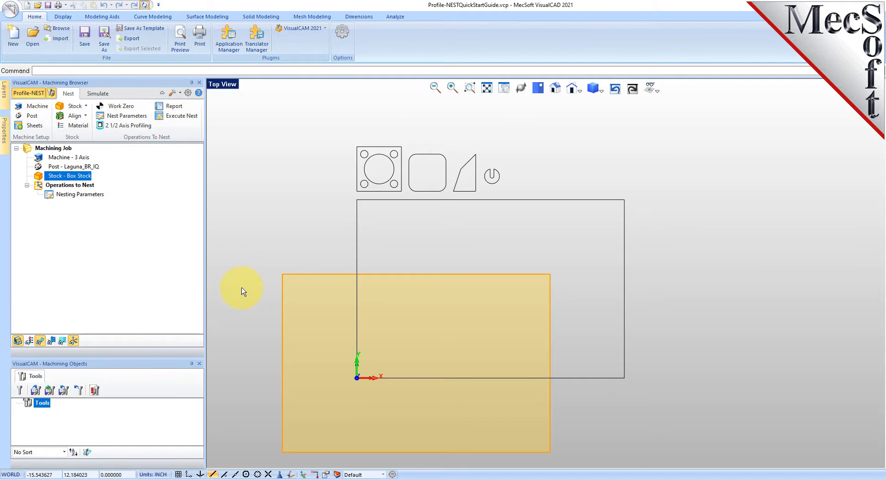
- Define a nesting sheet by selecting the large rectangle curve below the parts
left_click(37, 126)
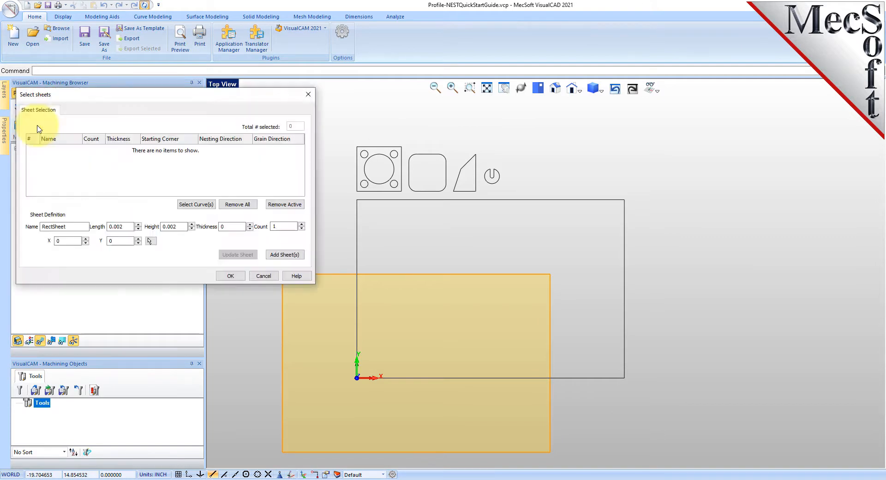
left_click_drag(127, 95, 159, 188)
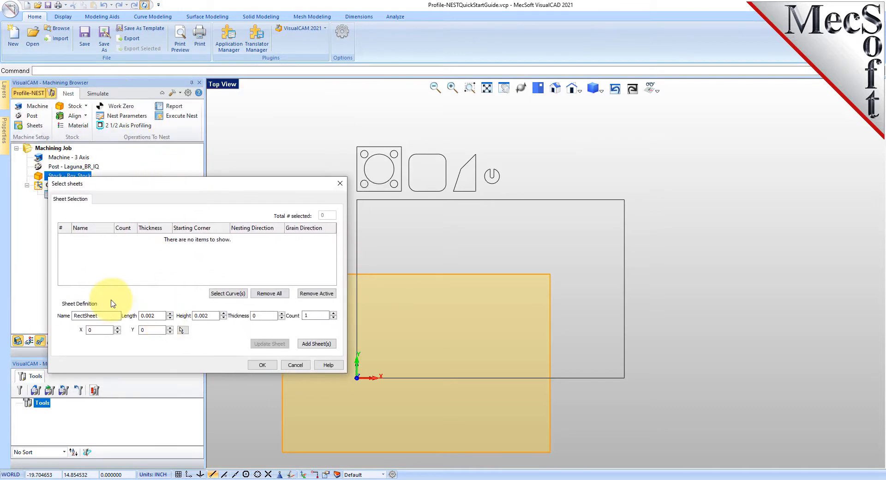
left_click_drag(105, 315, 67, 315)
left_click_drag(156, 315, 129, 315)
left_click_drag(210, 316, 184, 315)
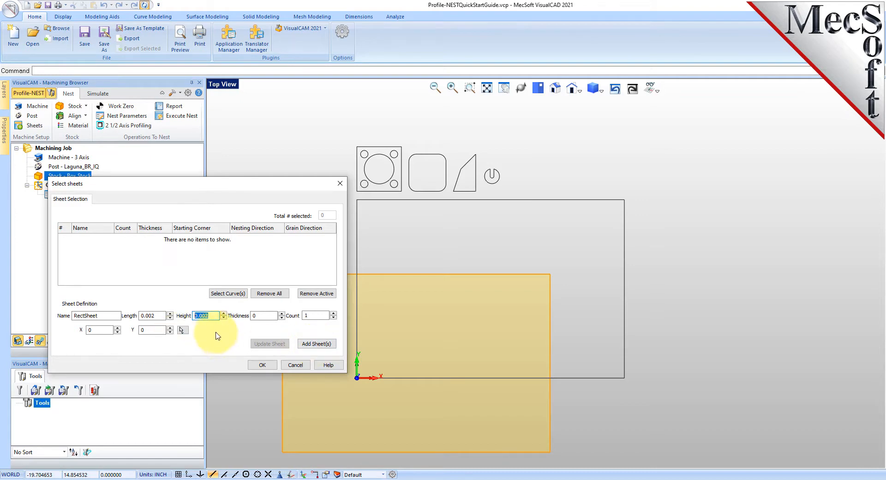
left_click(229, 293)
left_click(499, 203)
right_click(495, 226)
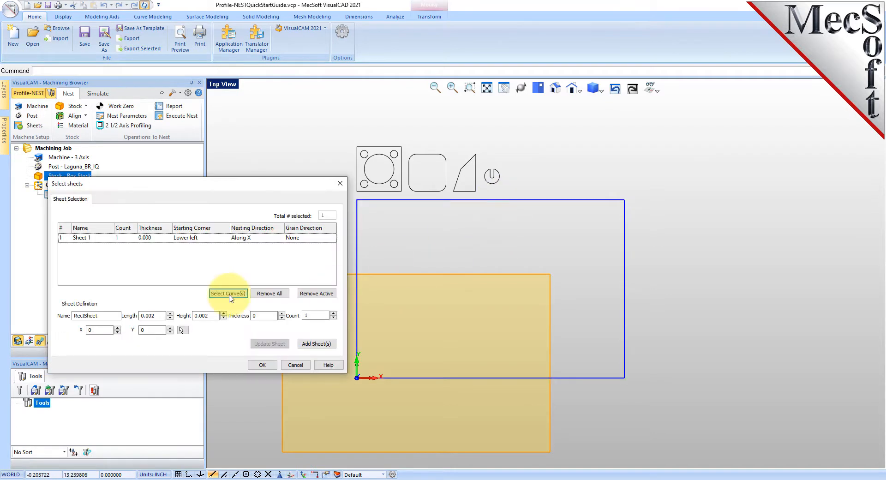
- Set the sheet's thickness to 0.25 with a count of 1 and accept the sheet selection
left_click(59, 238)
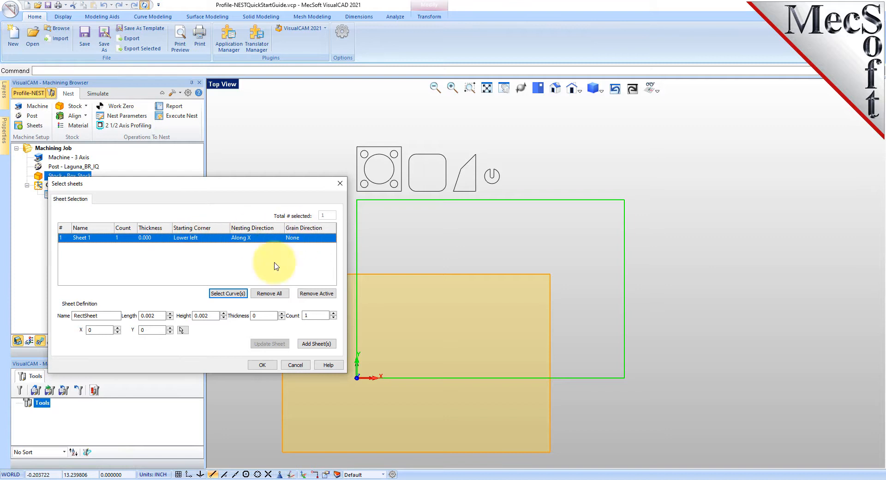
left_click(149, 239)
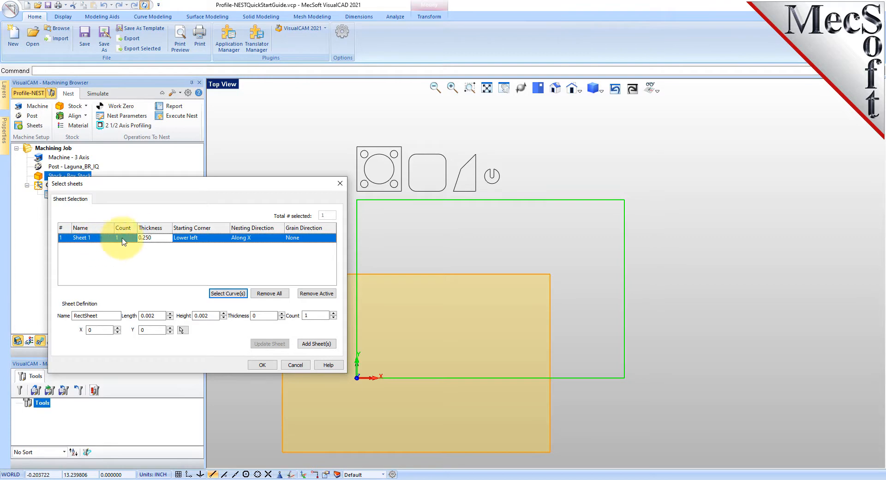
left_click(121, 237)
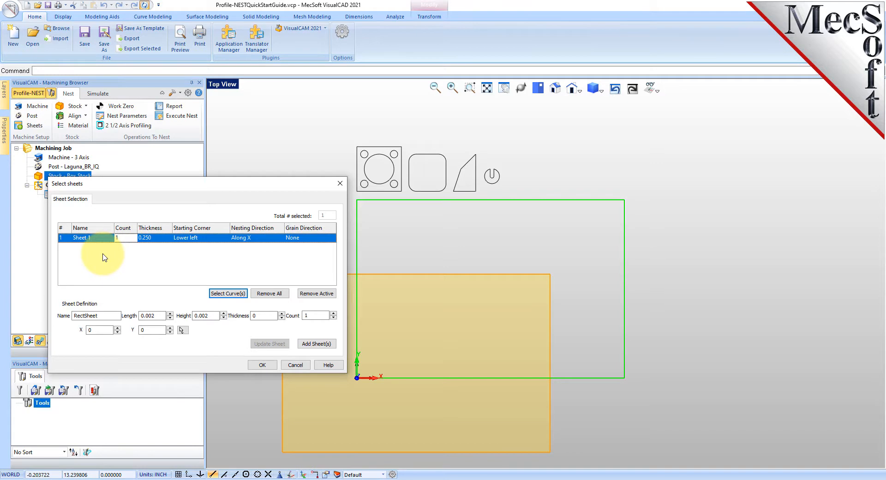
left_click(262, 364)
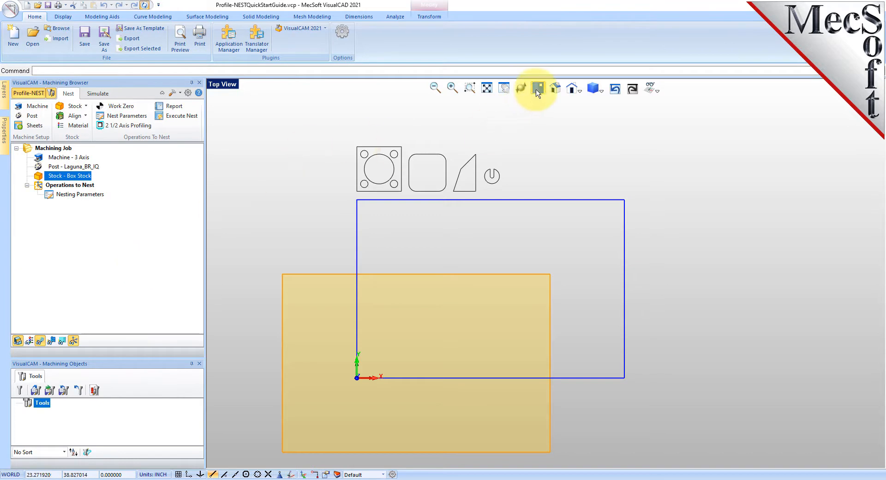
- Align the stock to the part geometry with Bottom Z alignment and South West XY alignment, checking it in the isometric view
left_click(554, 90)
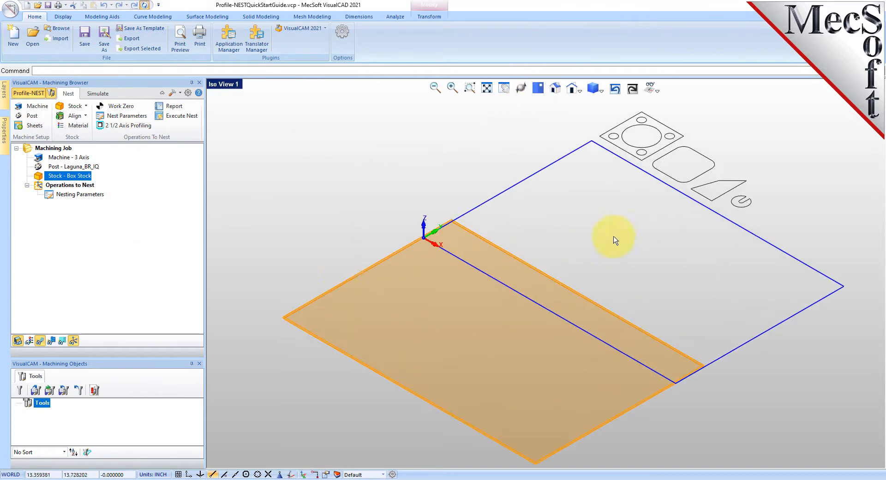
left_click(74, 116)
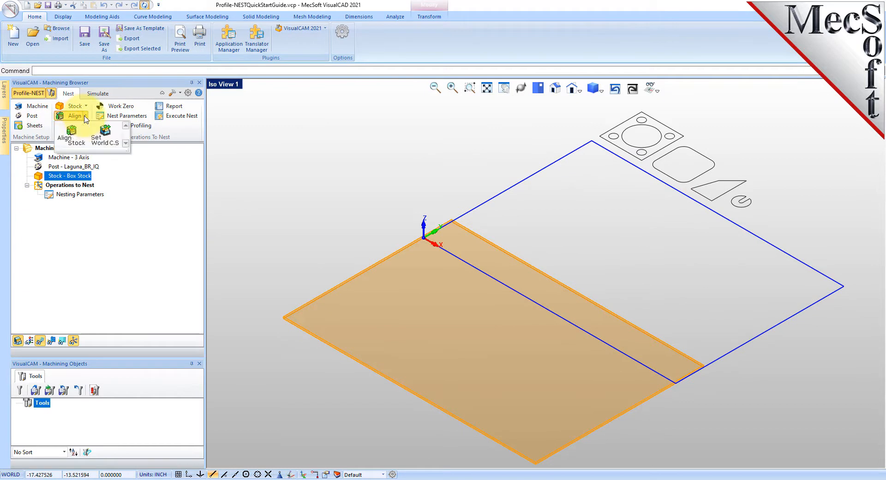
left_click(74, 138)
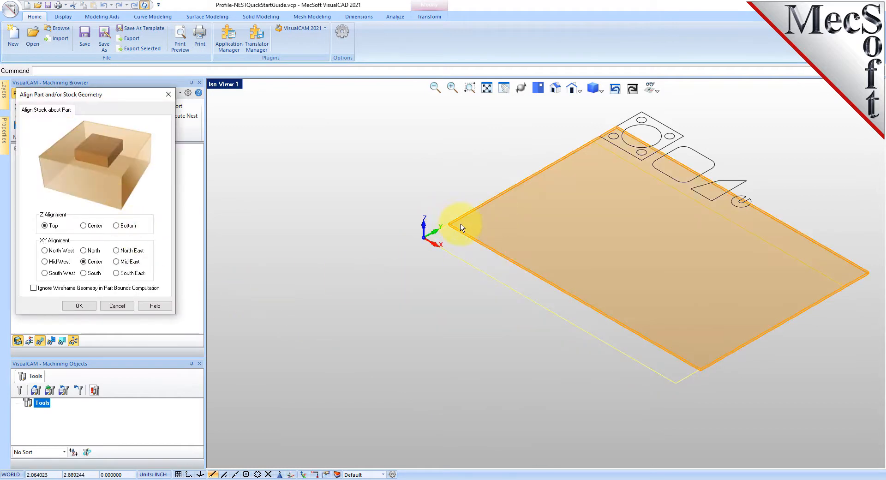
scroll(444, 225, "up", 3)
scroll(444, 225, "down", 3)
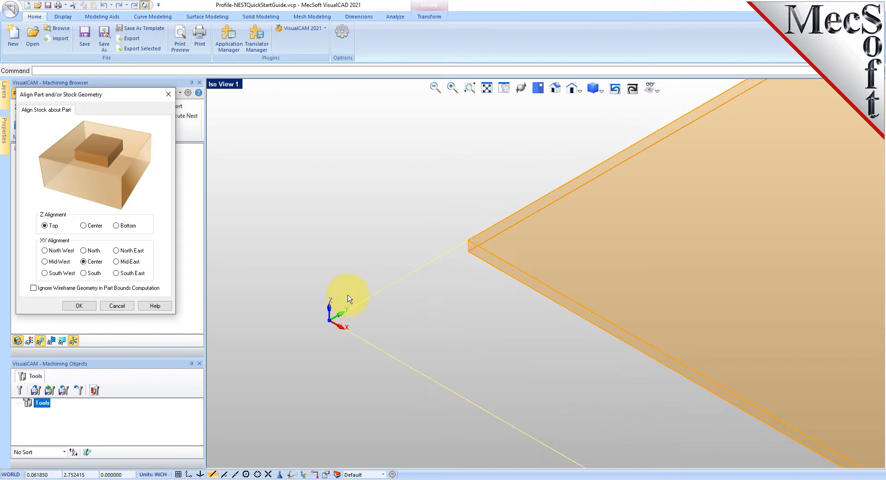
left_click(117, 226)
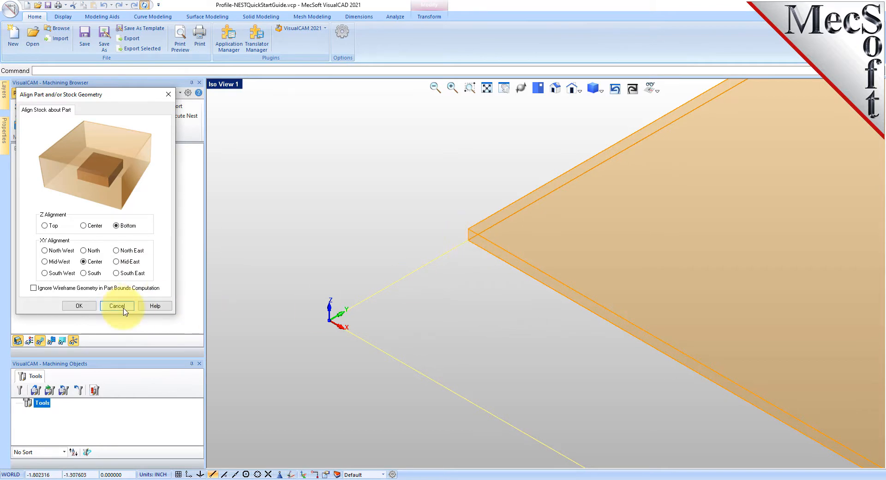
left_click(46, 274)
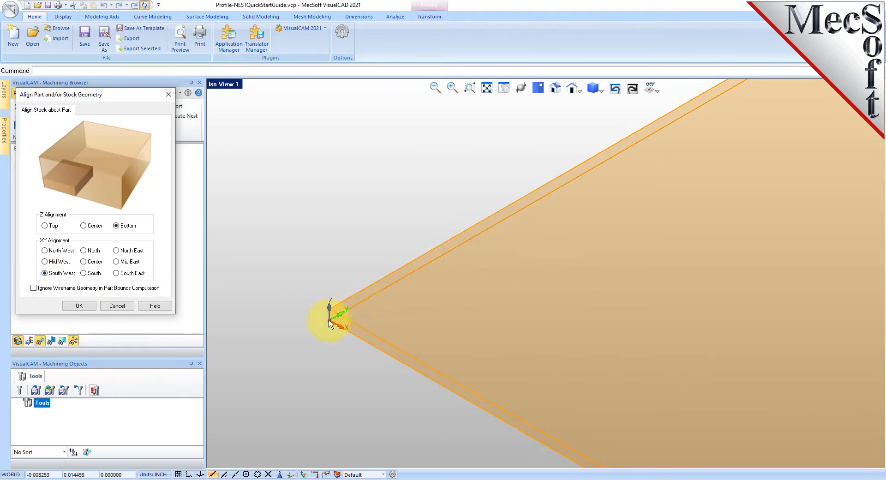
scroll(326, 327, "up", 3)
scroll(327, 329, "up", 2)
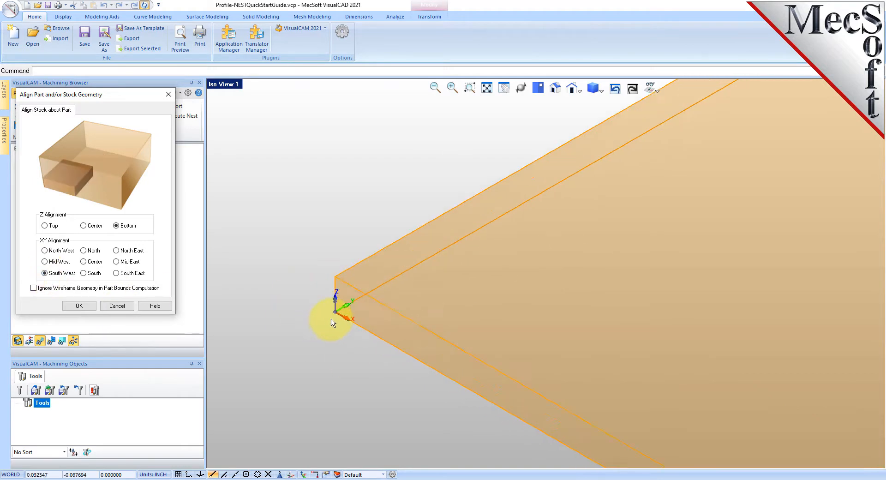
left_click(79, 306)
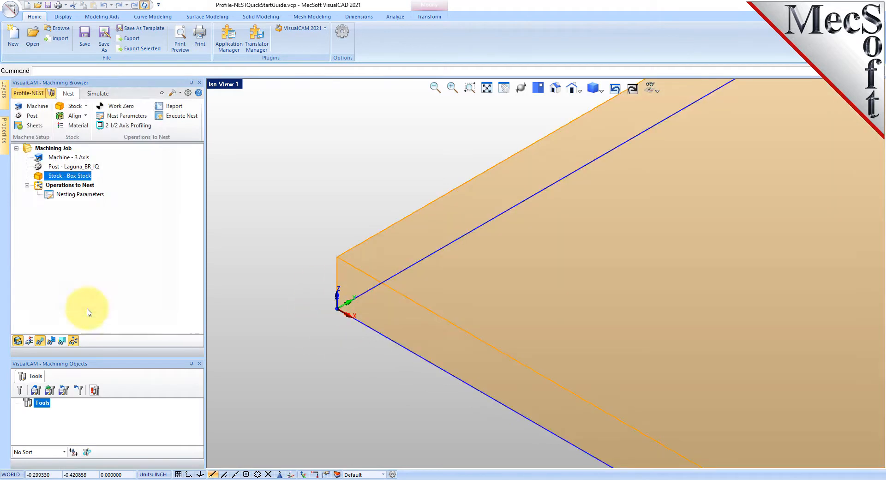
- Toggle the stock's visibility and examine how the stock meets the sheet at the origin corner
left_click(487, 92)
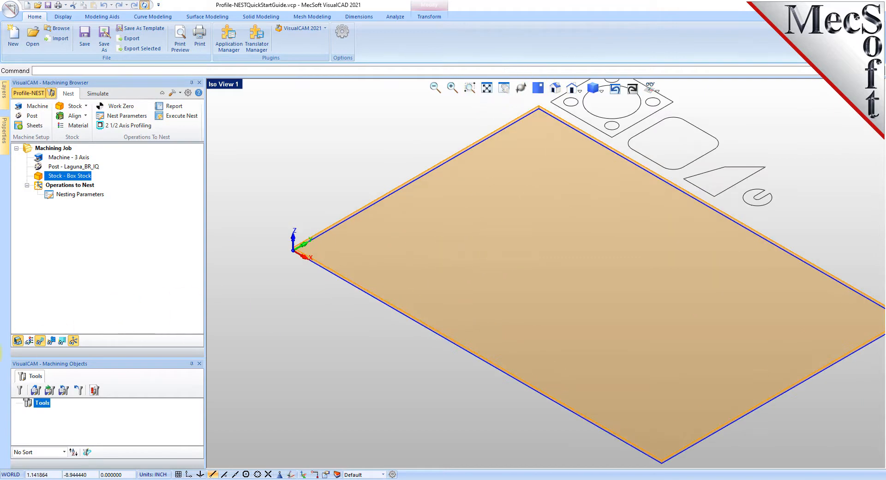
left_click(18, 341)
left_click(18, 341)
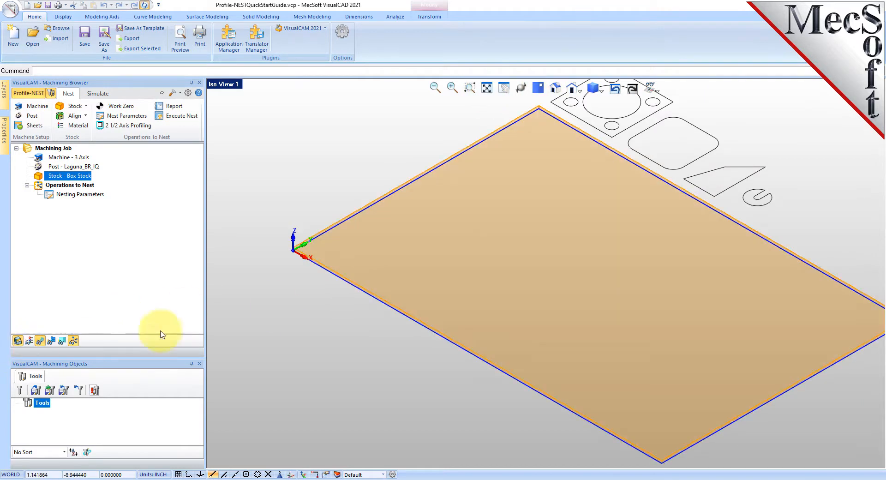
scroll(275, 248, "up", 3)
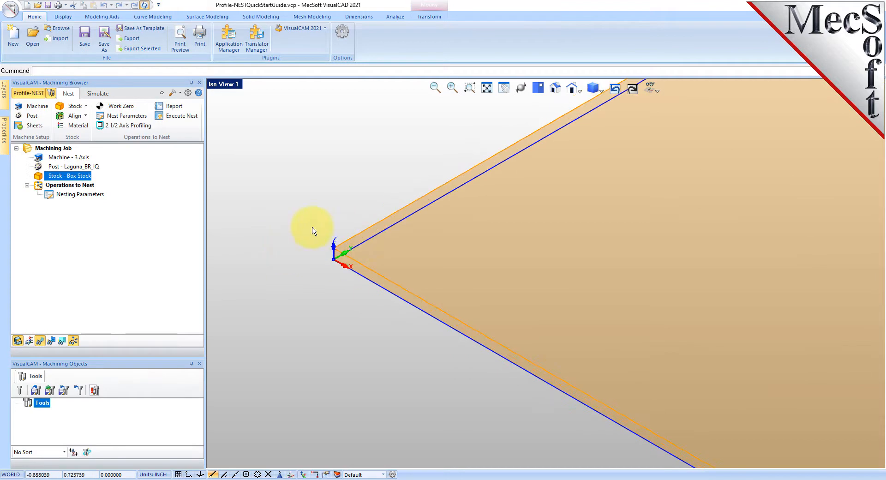
scroll(321, 305, "down", 3)
scroll(283, 267, "down", 3)
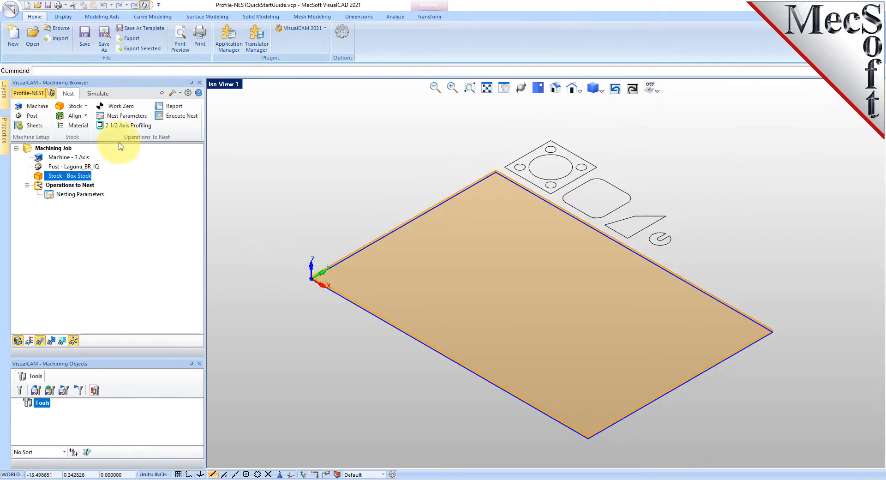
- Assign WOOD as the stock material from the FeedsSpeedsDataINCH.xml material file
left_click(76, 125)
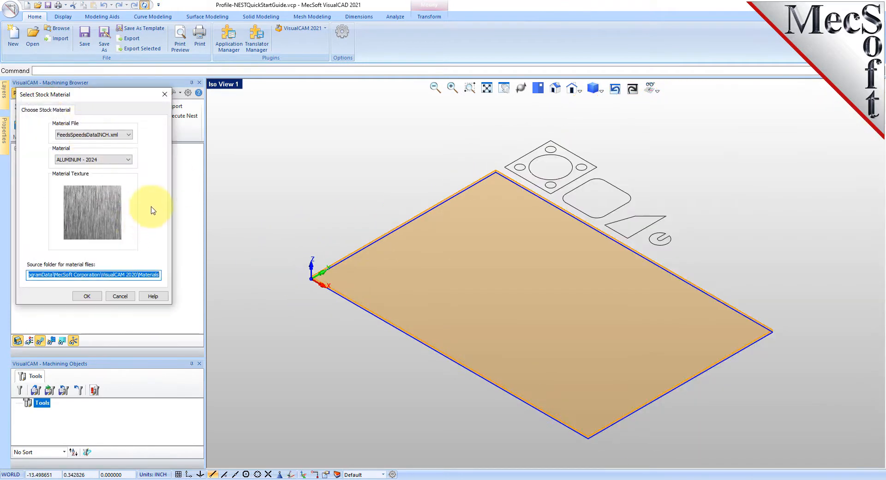
left_click(128, 159)
scroll(92, 277, "down", 5)
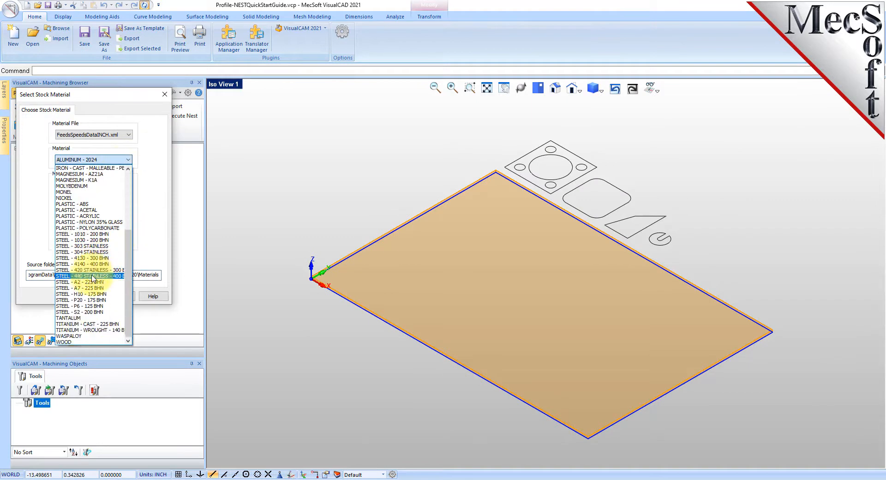
left_click(64, 342)
left_click(94, 296)
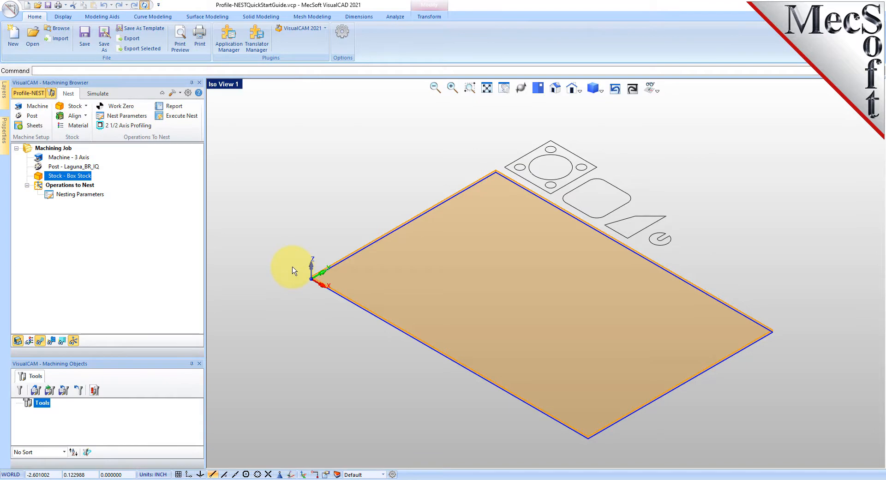
- Toggle the material texture display on the stock on and off
left_click(29, 343)
left_click(29, 343)
left_click(29, 343)
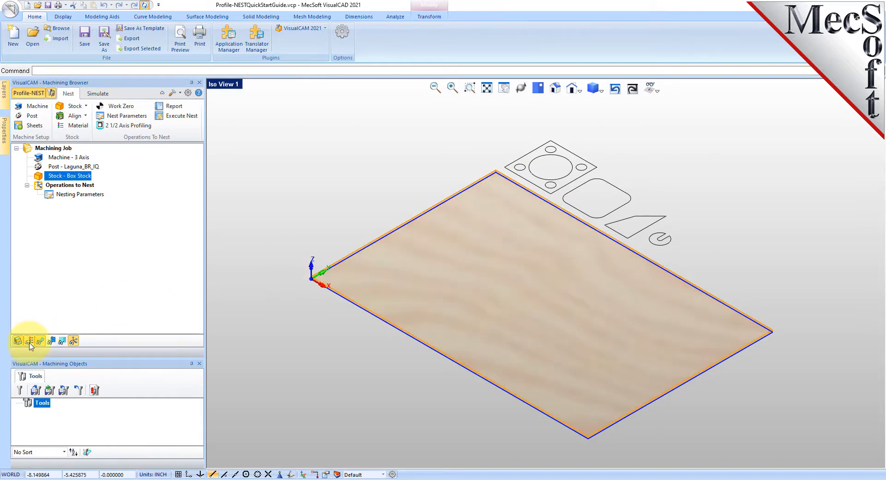
left_click(29, 343)
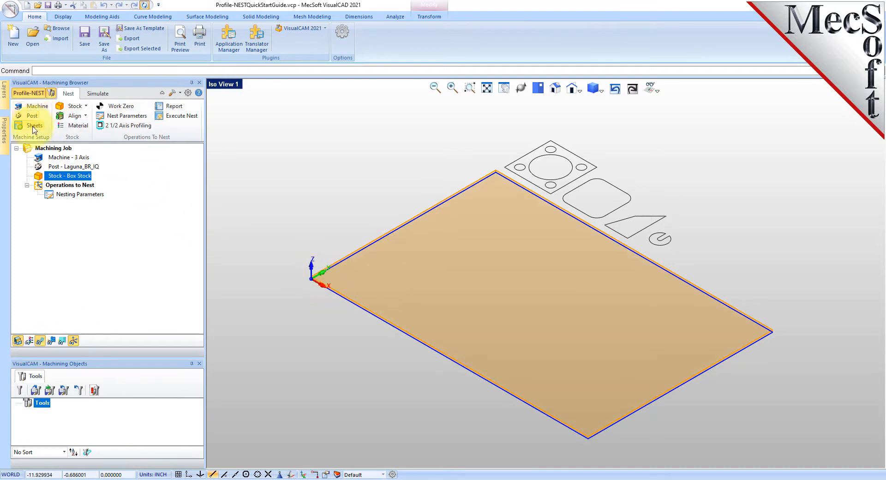
left_click(84, 130)
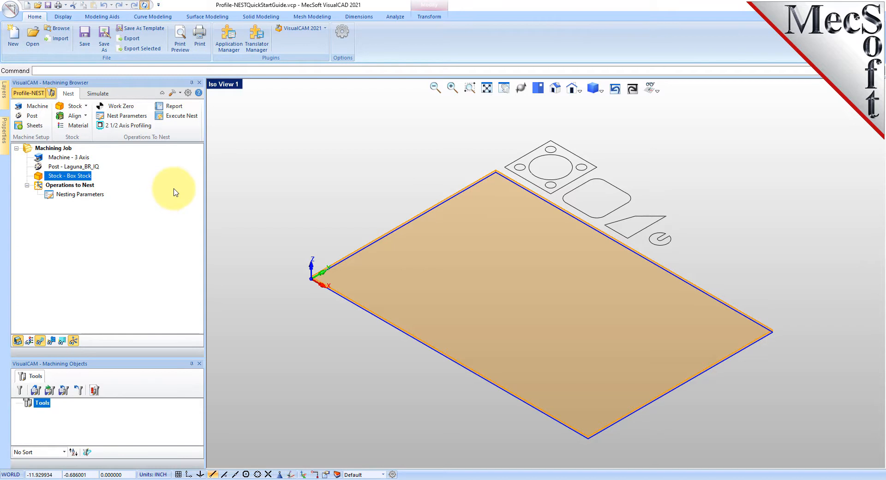
- Hide the world coordinate system axes and display the machine coordinate system at the stock's corner
scroll(310, 281, "up", 5)
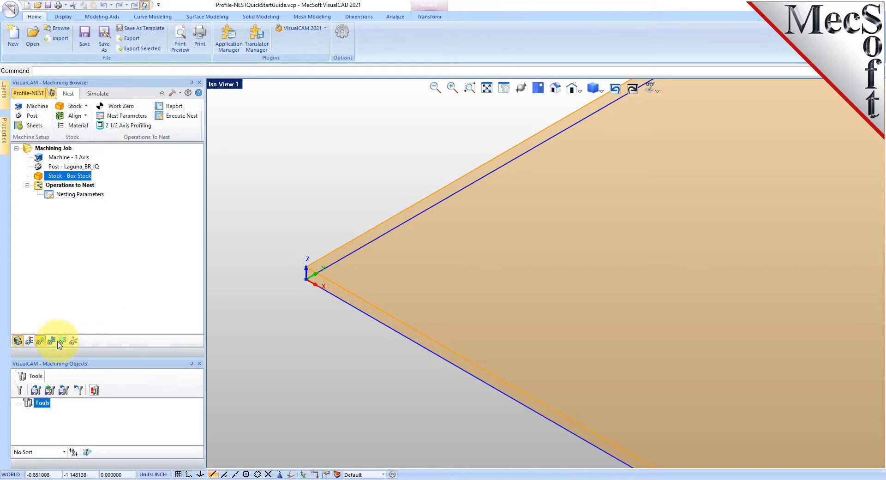
left_click(652, 88)
left_click(682, 116)
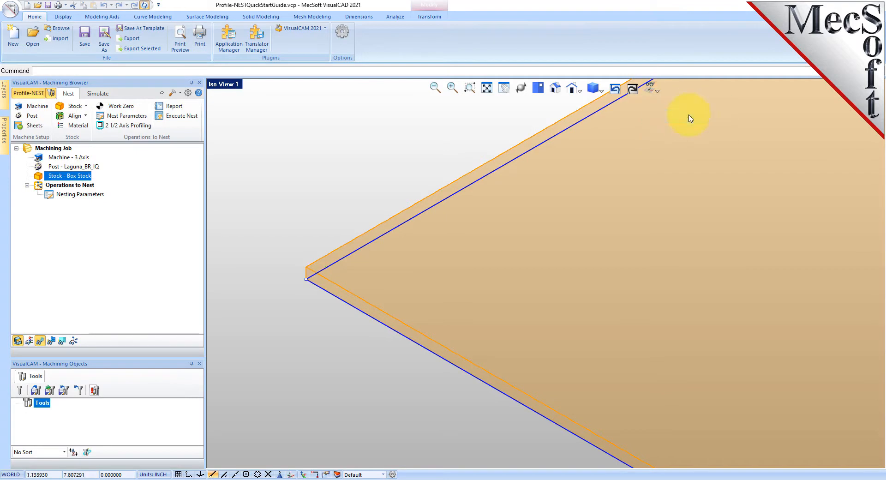
left_click(73, 342)
left_click(74, 341)
left_click(74, 341)
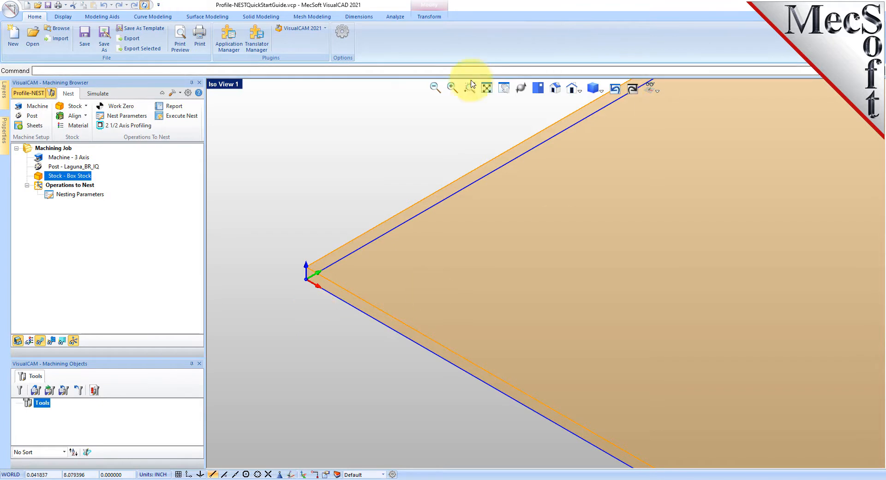
- Examine the aligned stock, the sheet and the part curves in the Top View
left_click(486, 88)
scroll(570, 251, "up", 3)
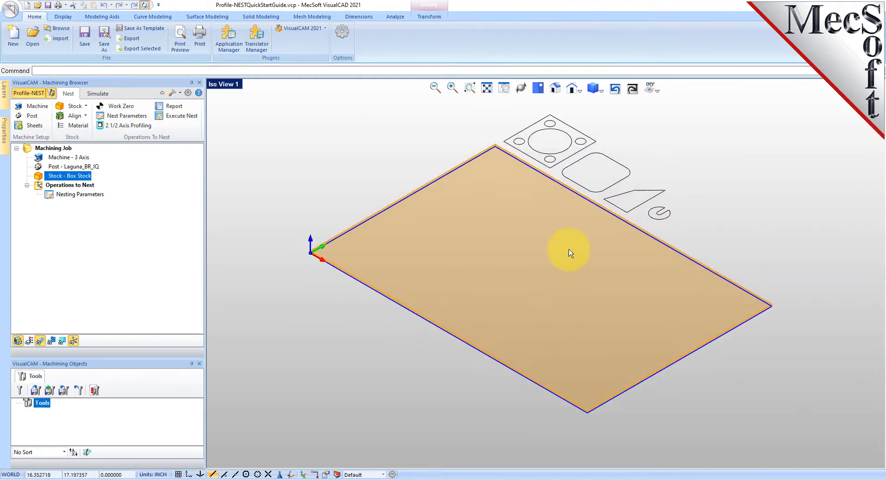
left_click(538, 88)
scroll(415, 372, "down", 2)
scroll(482, 236, "up", 2)
scroll(467, 230, "up", 1)
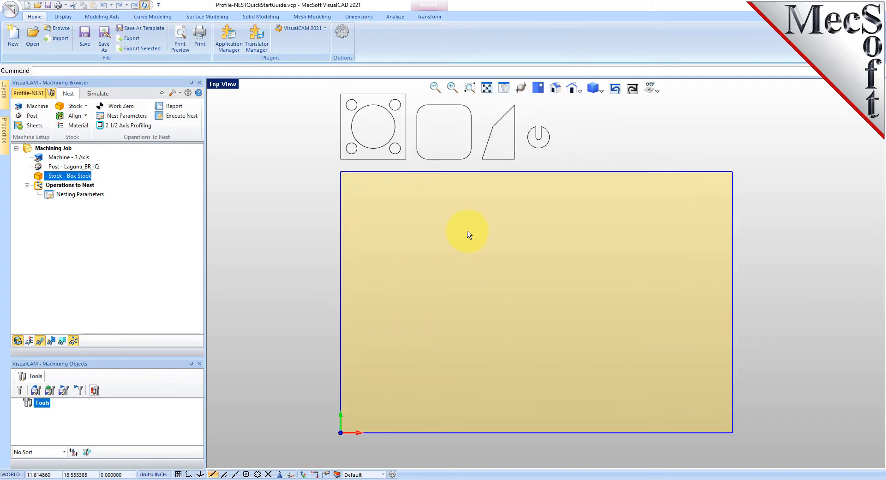
left_click(504, 89)
left_click_drag(499, 155, 489, 172)
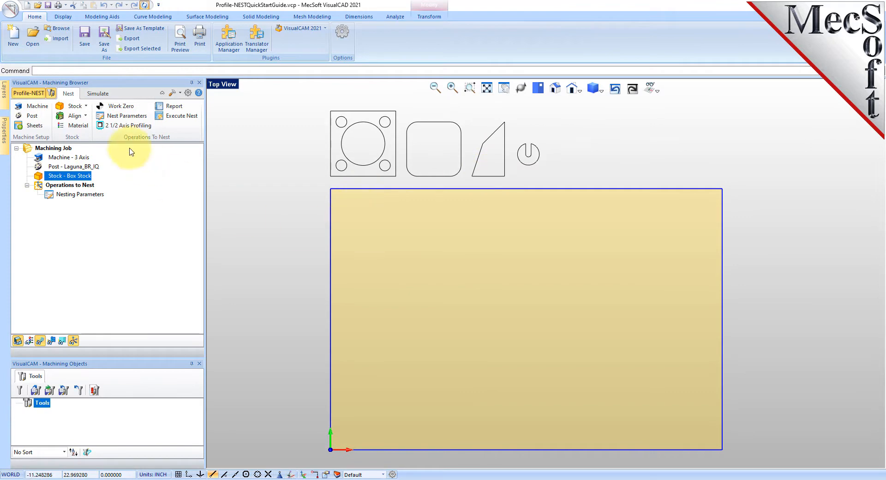
- Start a 2 1/2 Axis Profiling operation and replace its preset region with the square plate's outline, four corner holes and centre circle
left_click(145, 126)
left_click_drag(124, 97, 206, 104)
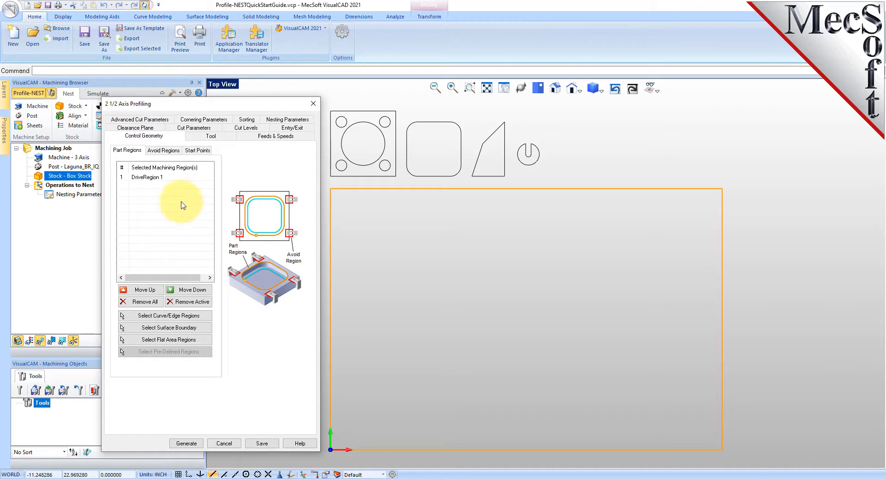
left_click(150, 305)
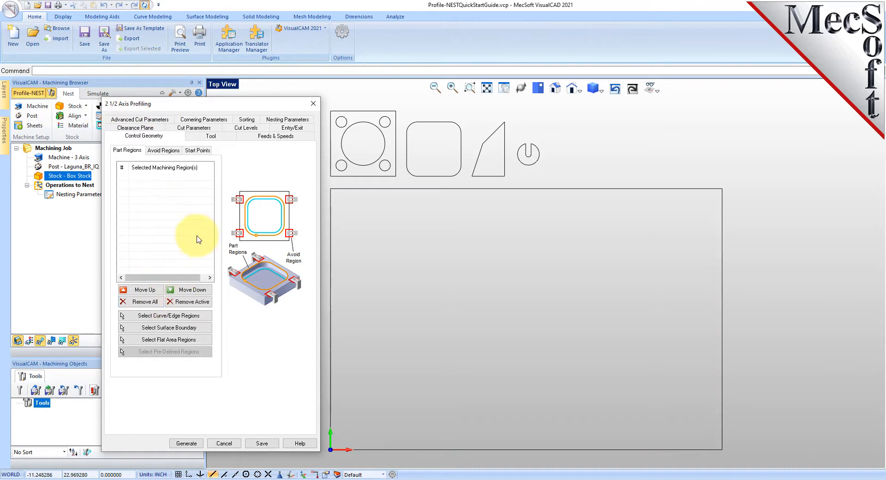
left_click(203, 316)
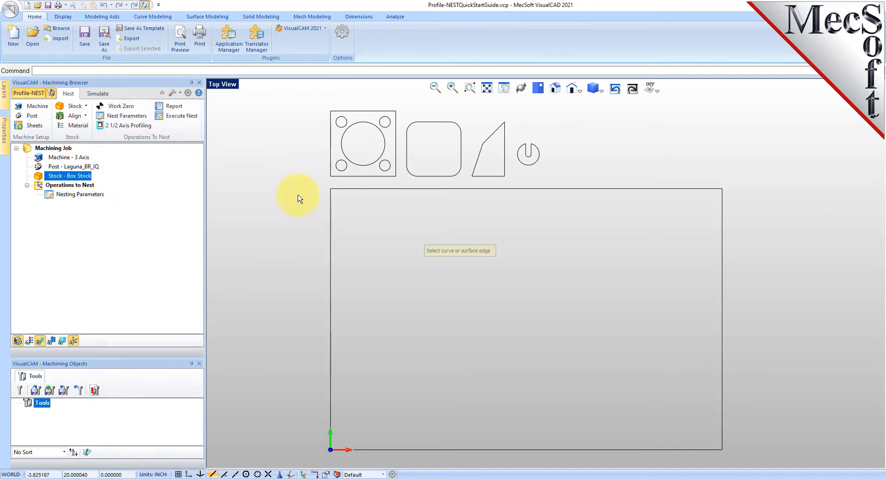
left_click_drag(304, 184, 401, 106)
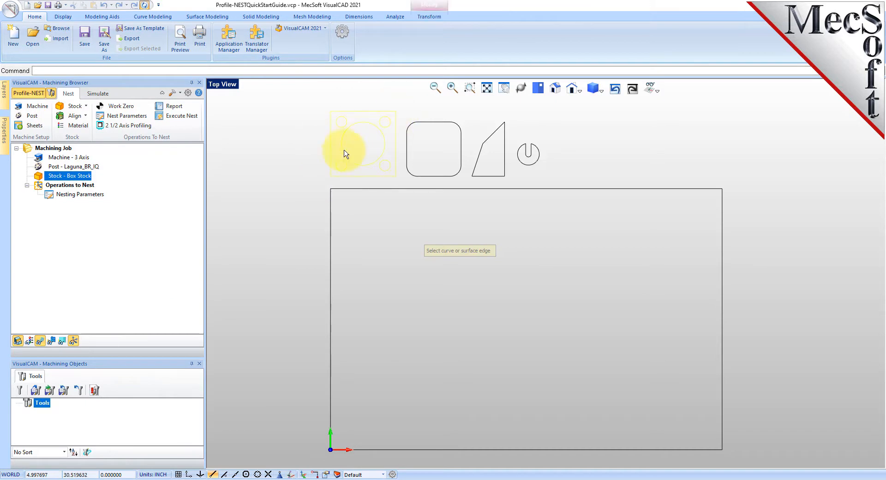
right_click(310, 154)
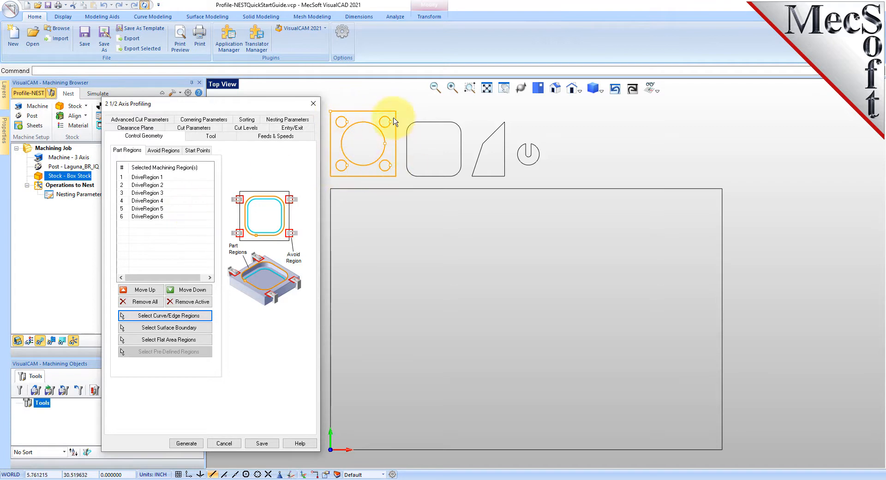
left_click(157, 178)
left_click(153, 185)
left_click(150, 192)
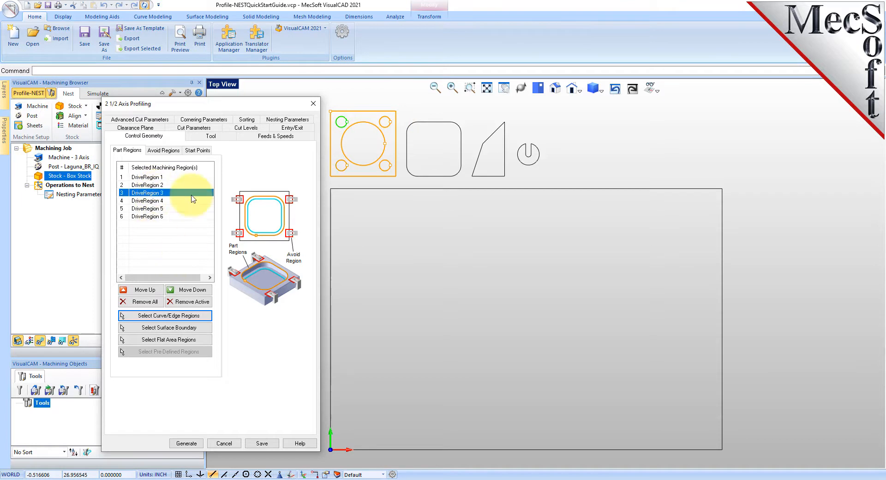
- Define a flat mill named FlatMill-0.25 with tool and shank diameters of 0.25 and HSS as its material
left_click(225, 137)
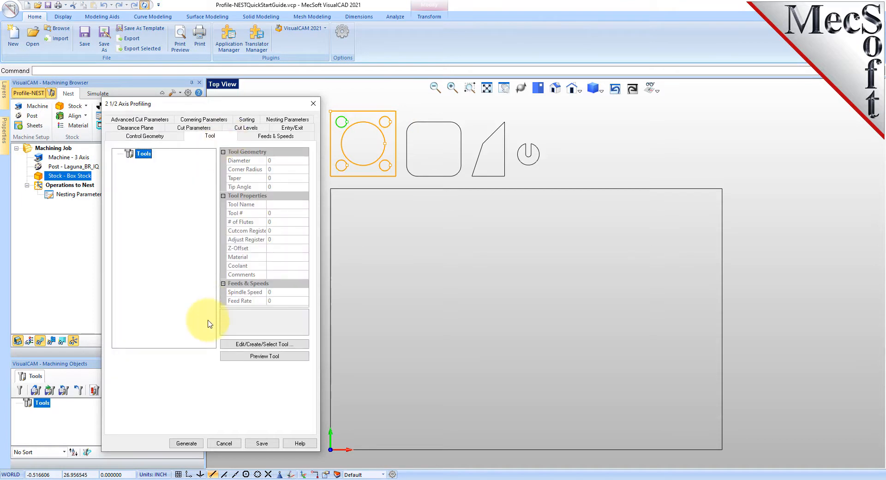
left_click(296, 347)
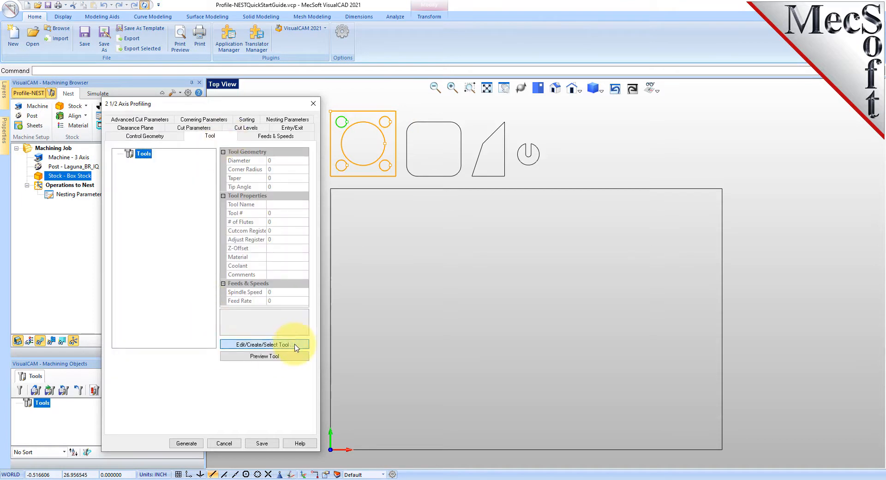
left_click_drag(227, 147, 444, 148)
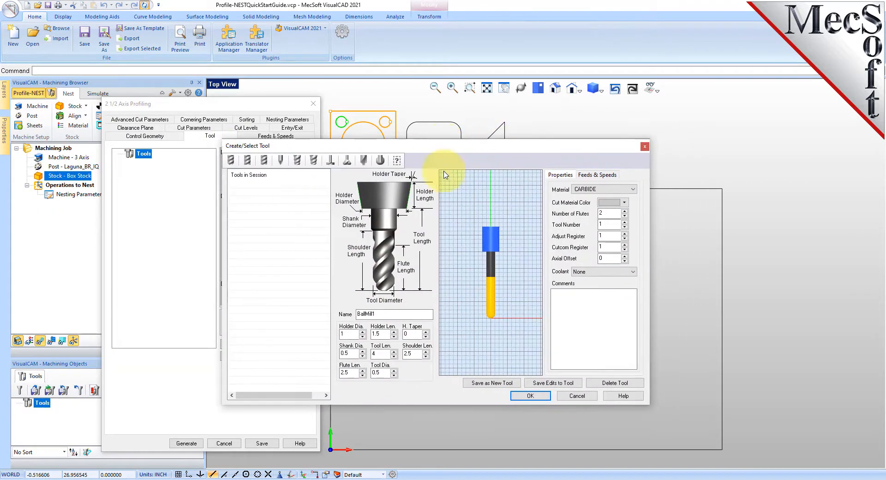
left_click(252, 164)
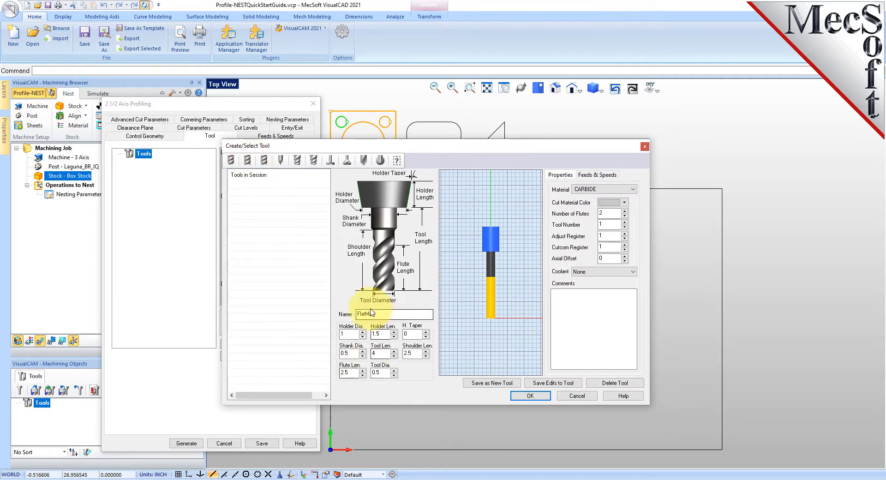
left_click(386, 315)
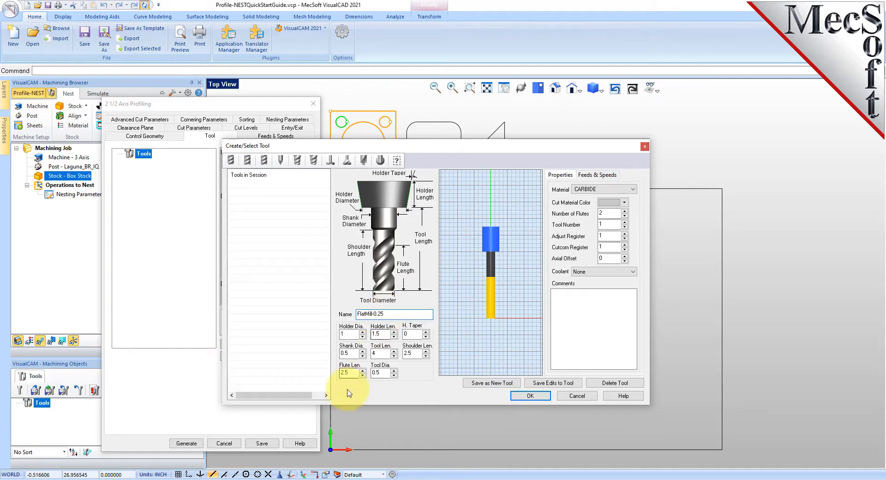
left_click_drag(386, 374, 354, 369)
type("0.25")
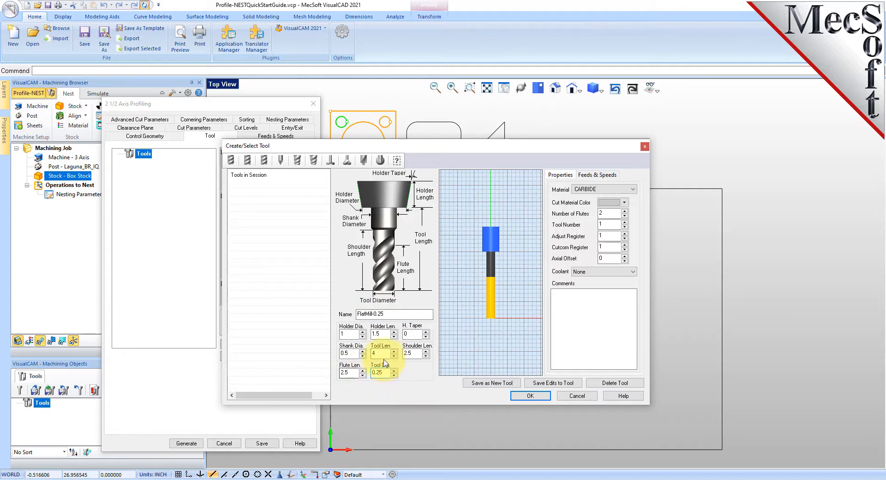
left_click(382, 354)
left_click(582, 189)
left_click(581, 203)
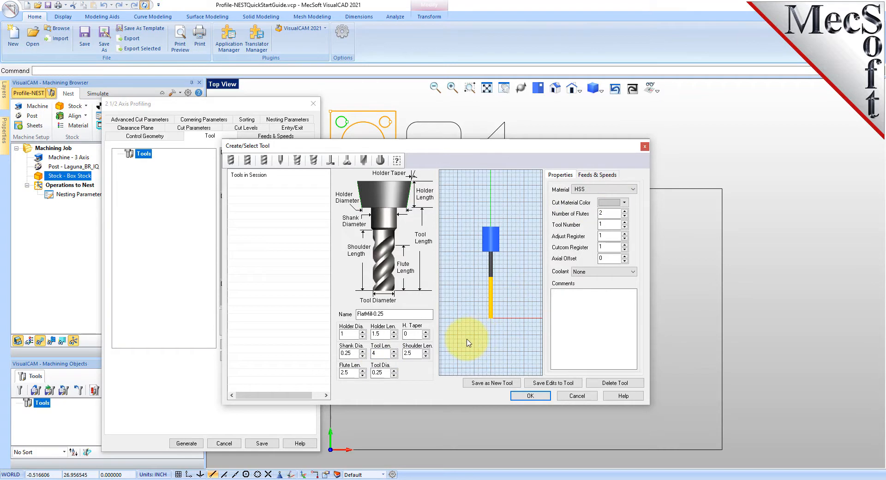
- Check the flat mill's feeds and speeds, save it as a new session tool and select it for the profiling operation
left_click(599, 176)
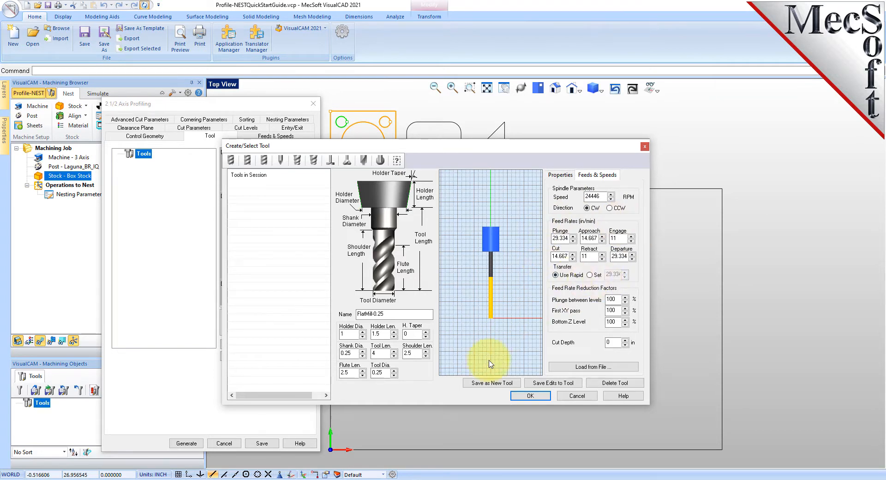
left_click(485, 382)
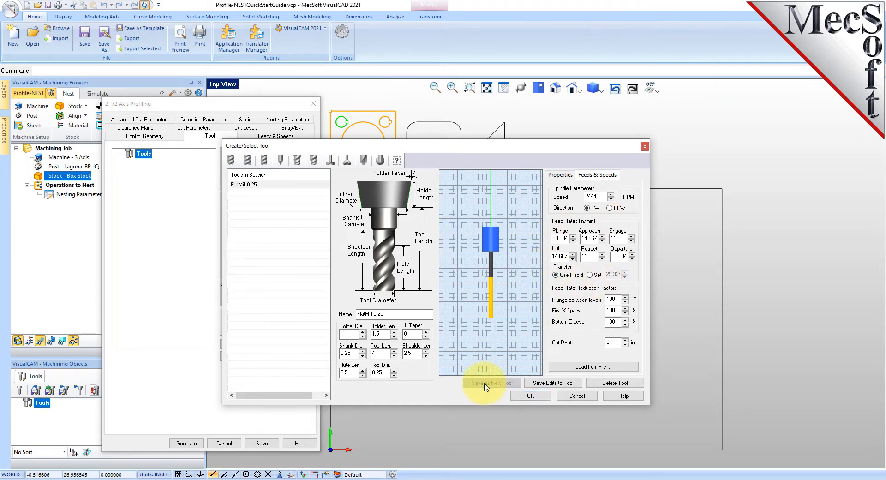
left_click(249, 184)
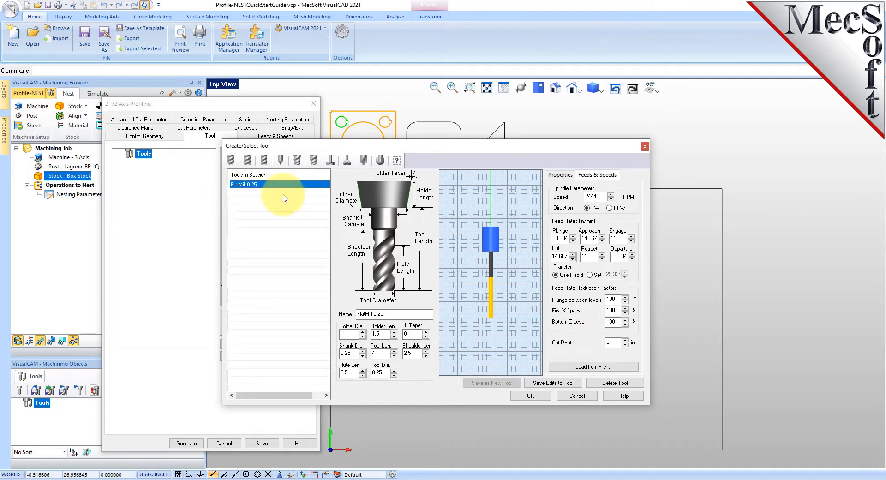
left_click(530, 395)
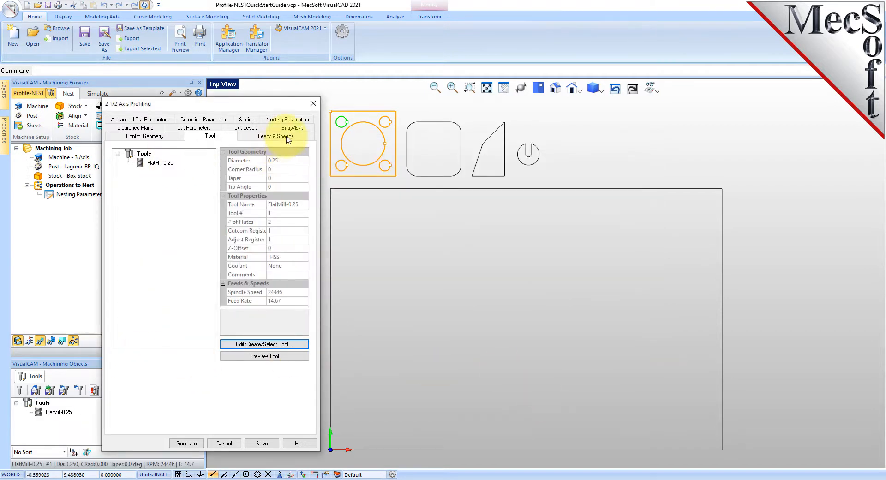
- Set the operation's cutting side to Outside for closed curves and enable Alternate using Nesting
left_click(285, 136)
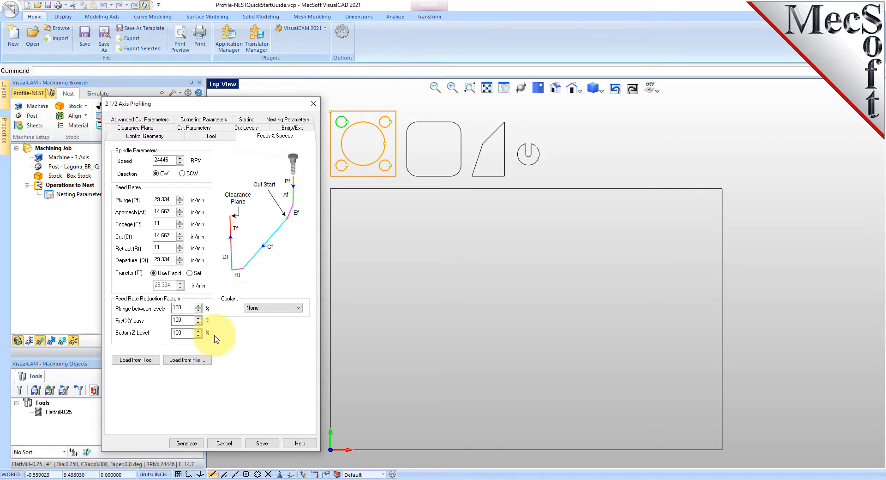
left_click(153, 128)
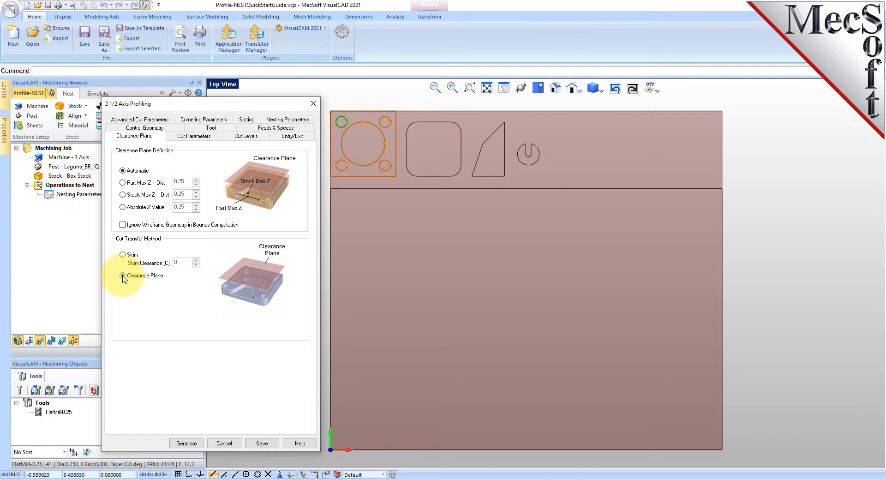
left_click(203, 135)
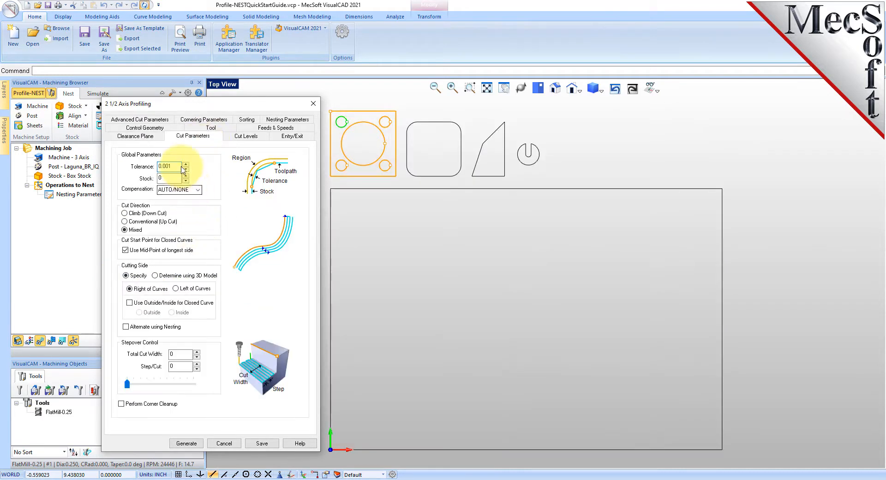
double_click(167, 167)
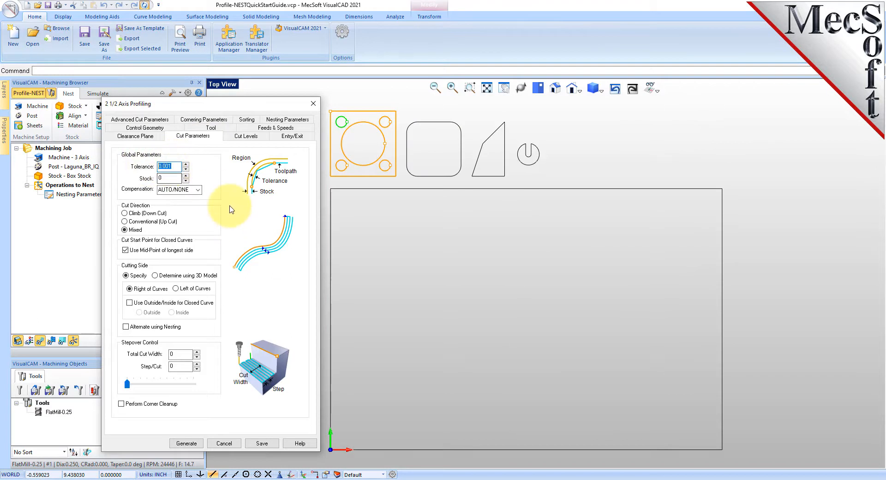
double_click(167, 178)
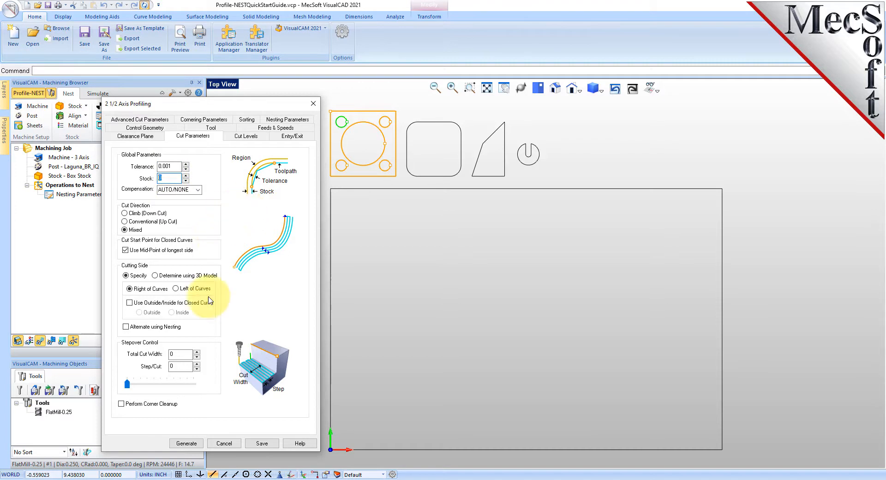
left_click(129, 302)
left_click(171, 312)
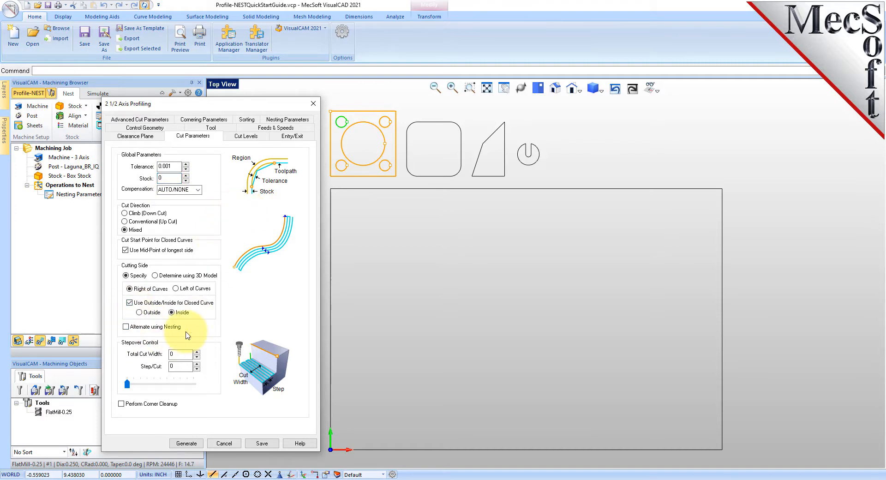
left_click(139, 313)
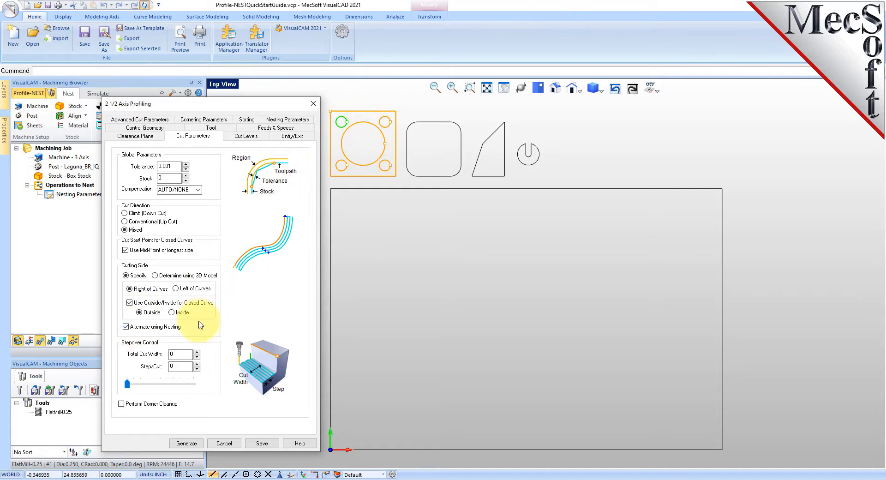
- Locate the cut geometry At Bottom and set the total cut depth, rough depth and rough depth per cut to 0.25
left_click(254, 137)
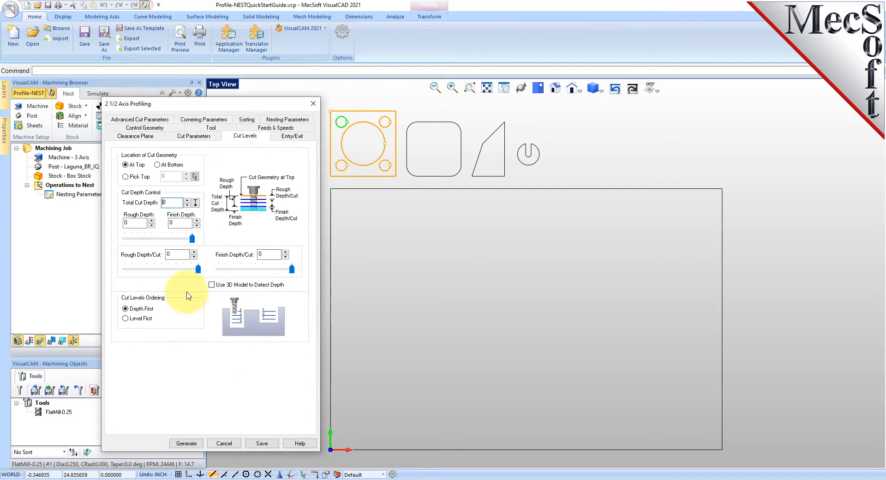
left_click(157, 165)
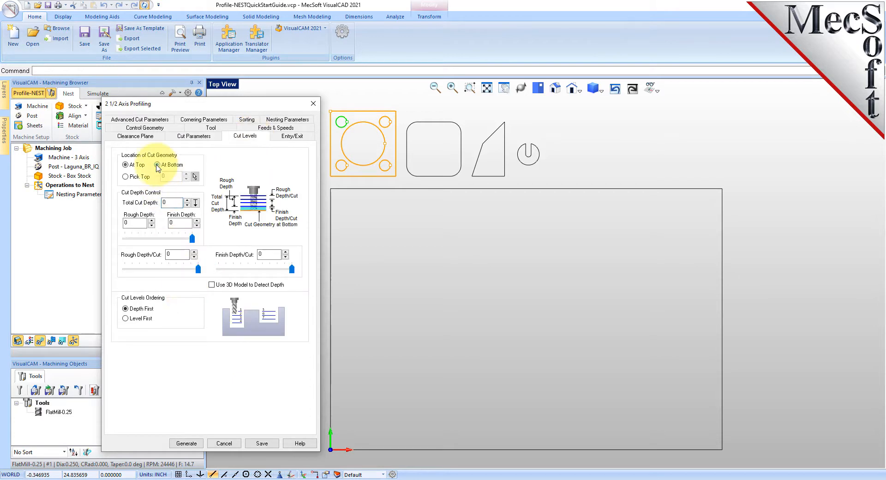
double_click(169, 203)
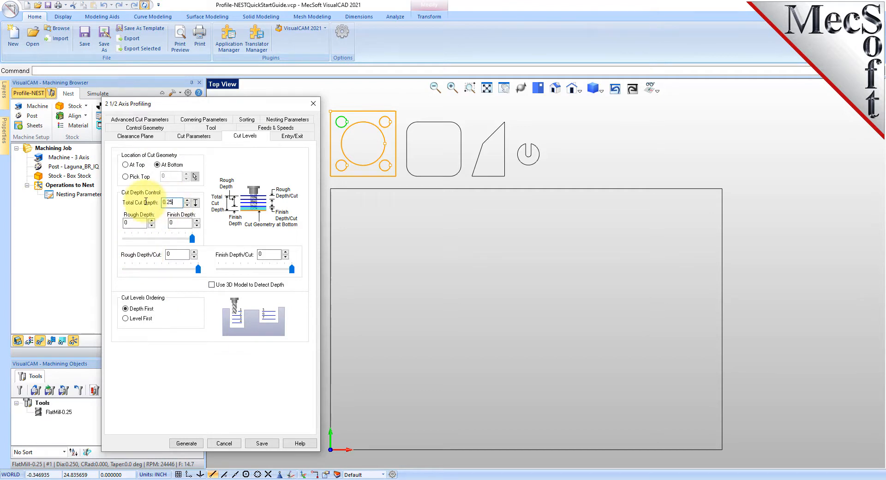
left_click(137, 223)
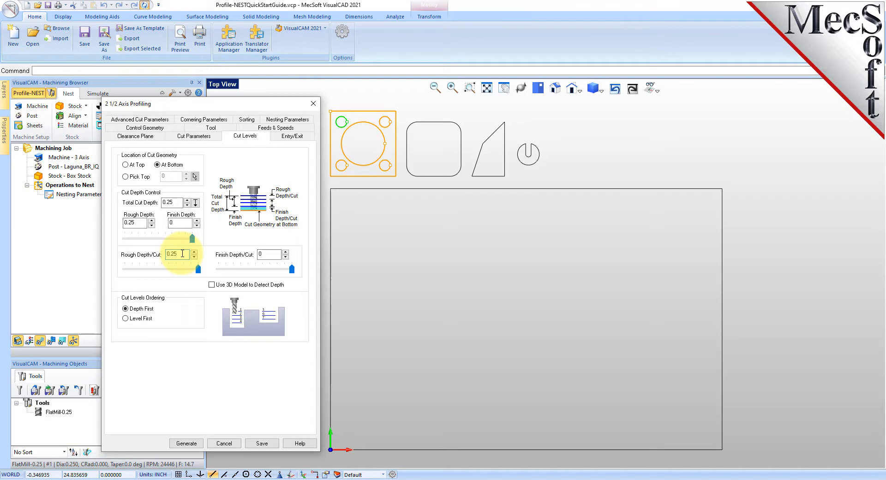
left_click(183, 253)
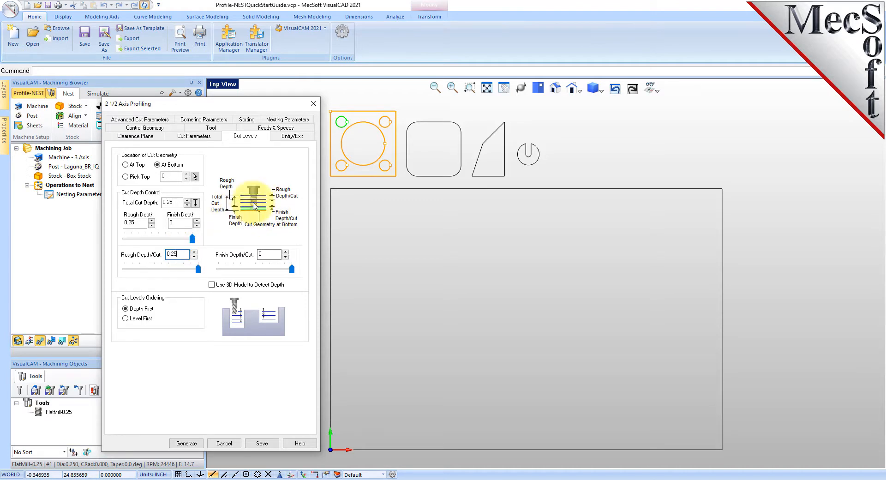
- Set the entry motion to Along Path with a 5-degree angle and 0.3 height, and the exit motion to None
left_click(292, 136)
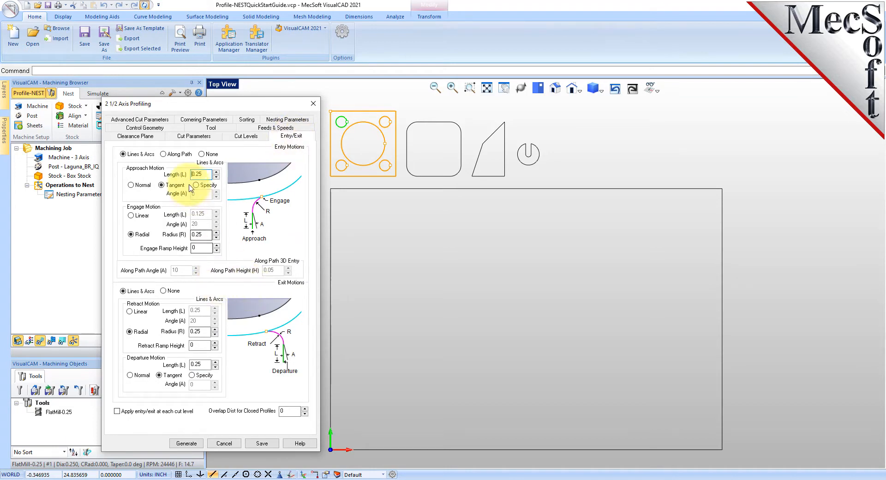
left_click(163, 154)
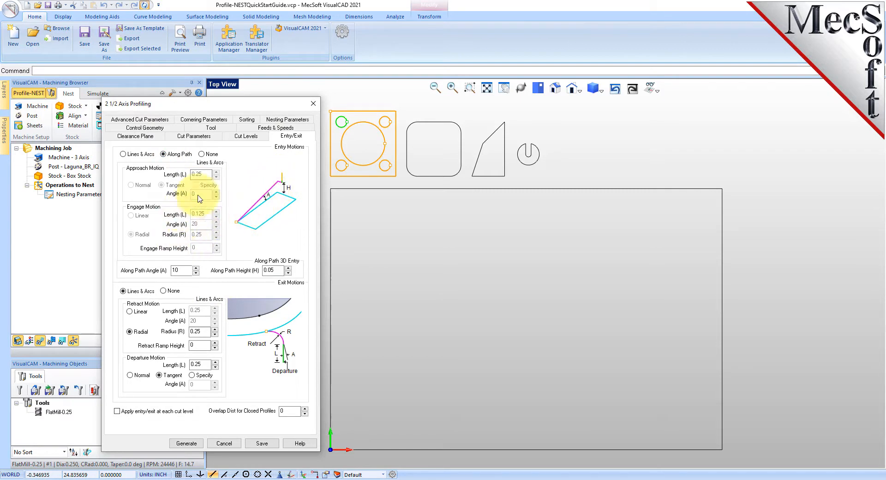
double_click(170, 270)
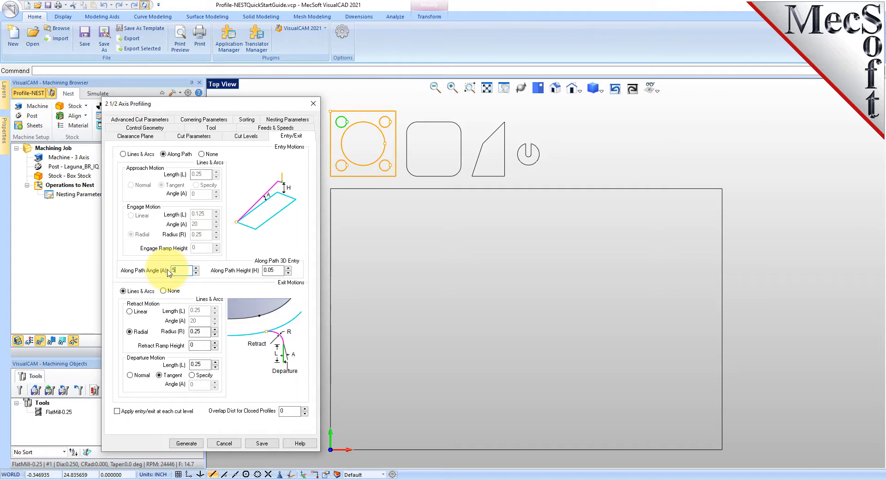
double_click(277, 270)
type("0")
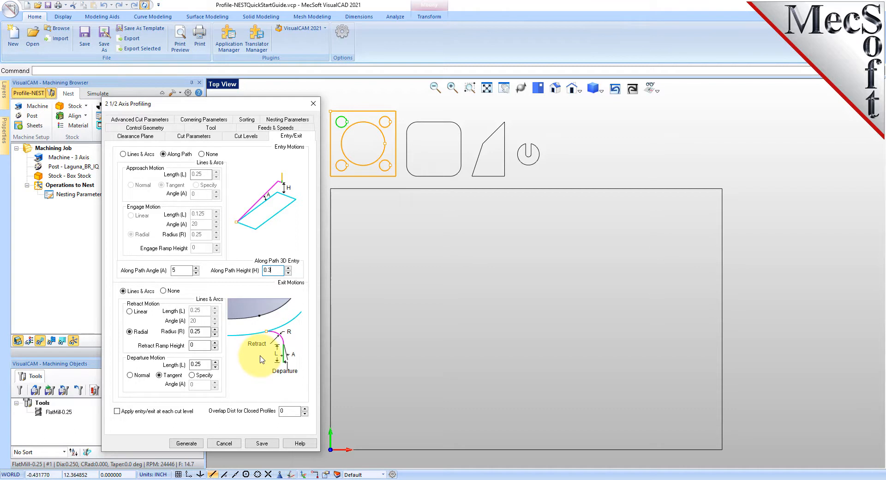
left_click(163, 291)
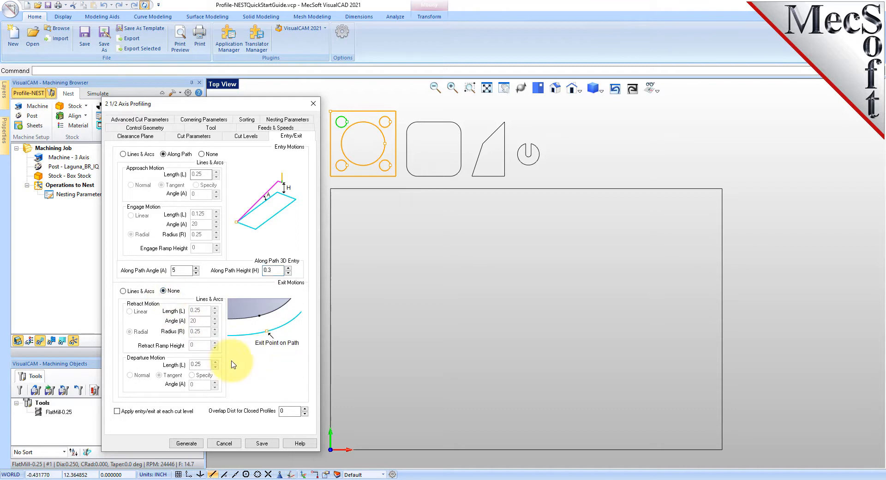
- Use arc fitting with a tolerance of 0.002 and set the profiling operation's bridges to Rectangular
left_click(154, 120)
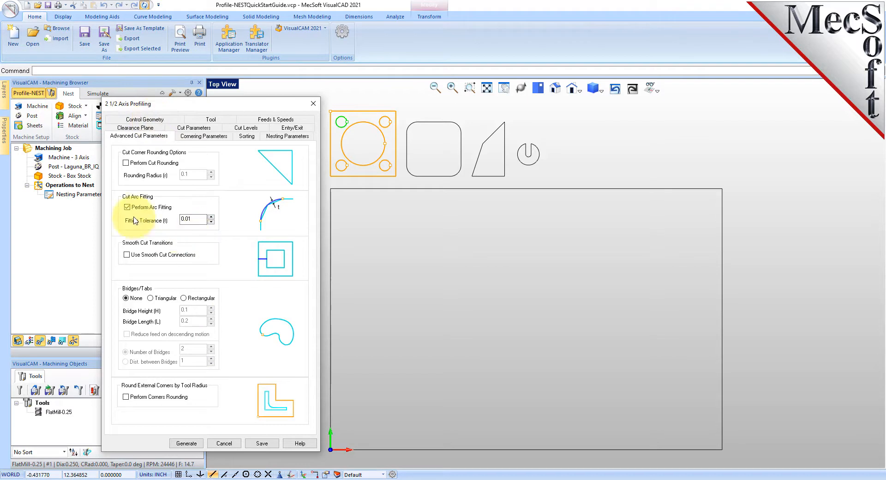
double_click(193, 218)
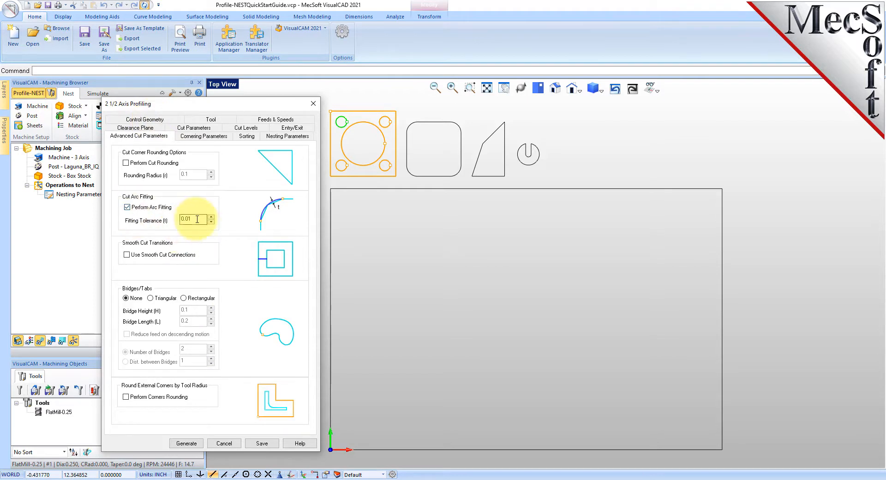
type("02")
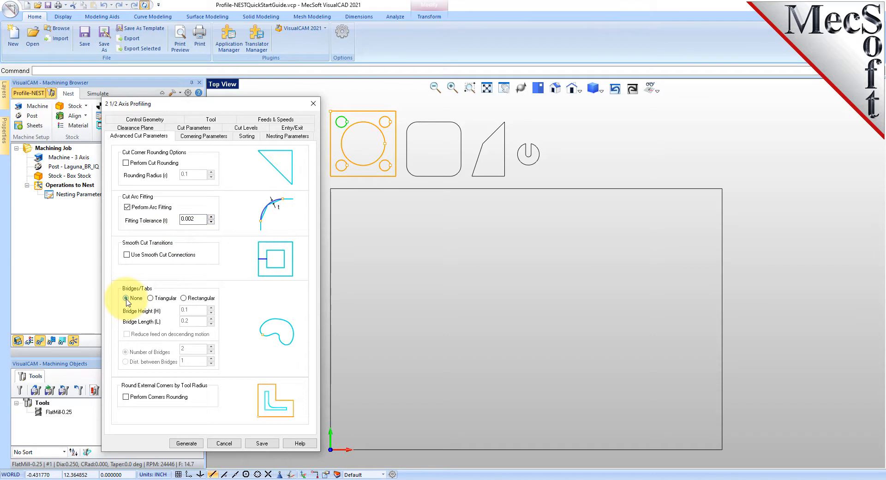
left_click(184, 299)
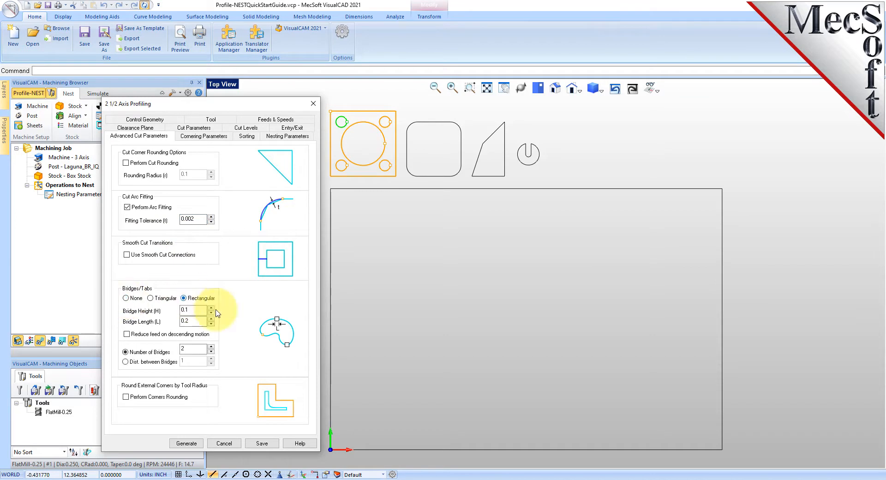
- Set the external corner type to Sharp and the nesting count to 25, and generate the profiling toolpath
left_click(217, 137)
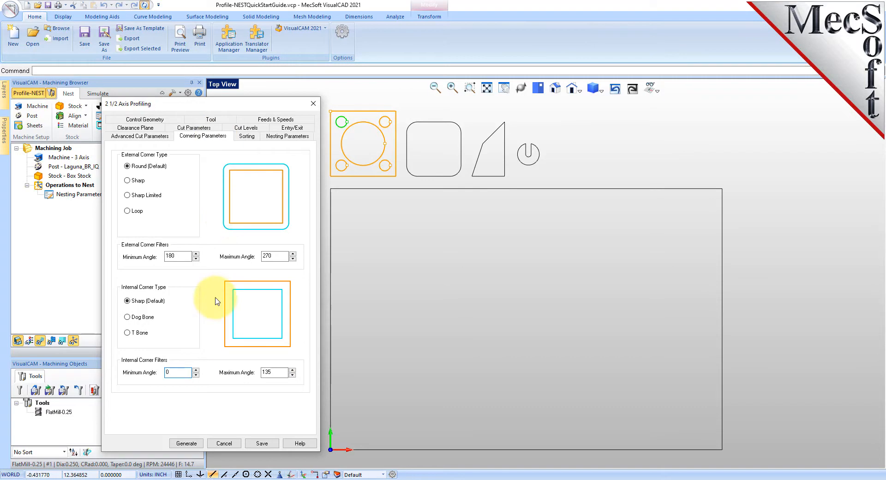
left_click(127, 181)
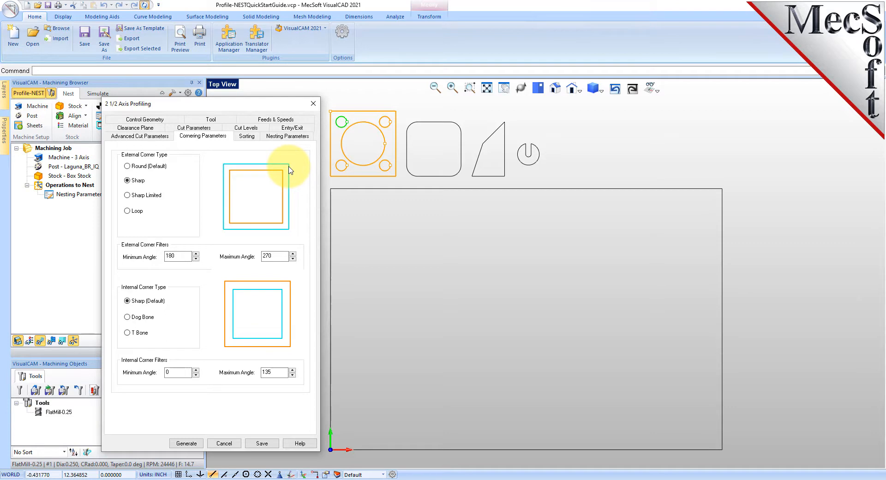
left_click(295, 136)
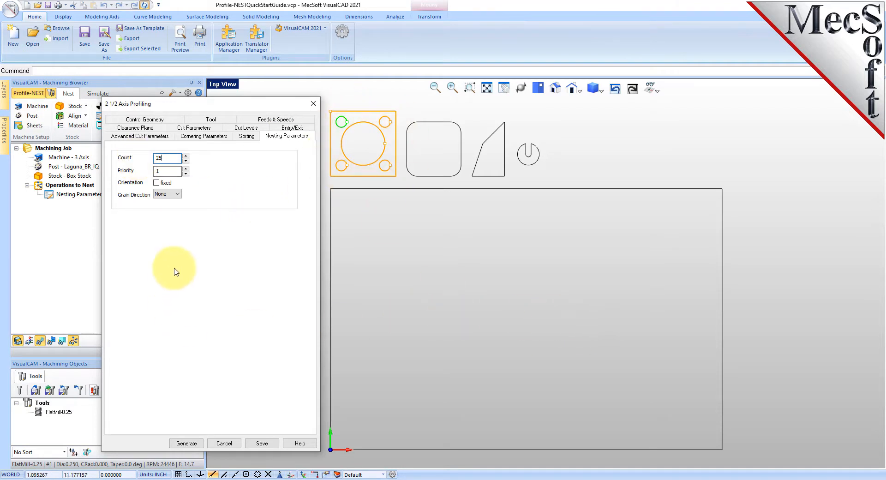
left_click(186, 443)
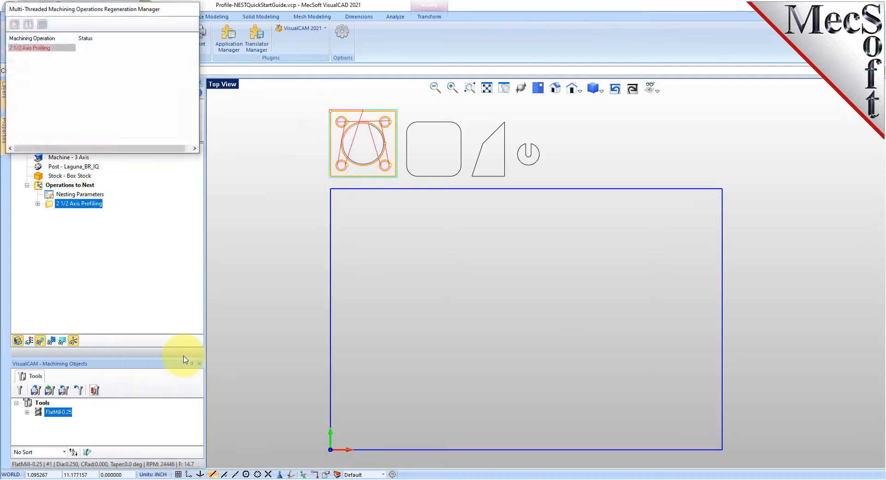
- Inspect the generated toolpath on the square plate up close in isometric view, and return to the top view
scroll(355, 105, "up", 4)
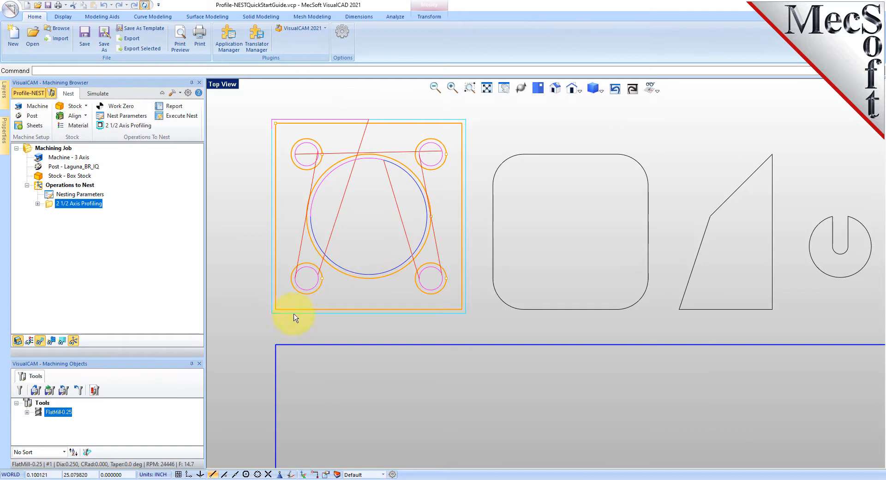
left_click(555, 87)
scroll(543, 148, "up", 2)
scroll(543, 147, "up", 4)
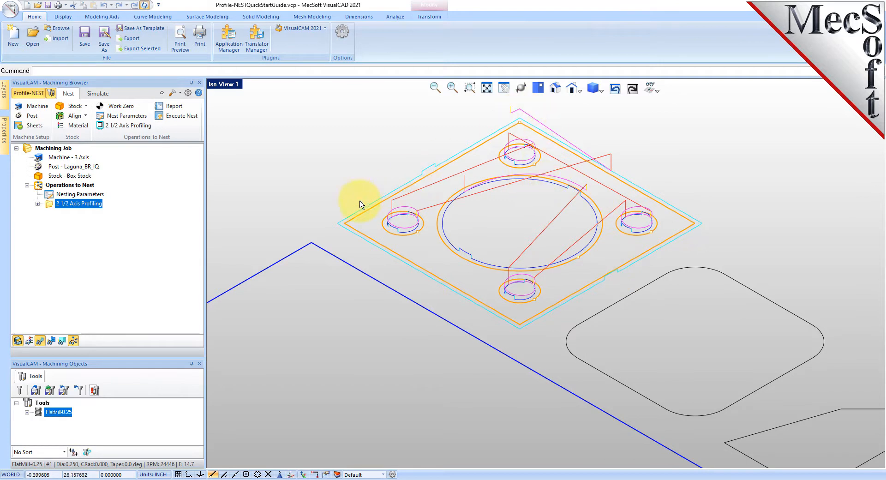
left_click(538, 88)
scroll(440, 200, "up", 4)
scroll(450, 217, "up", 3)
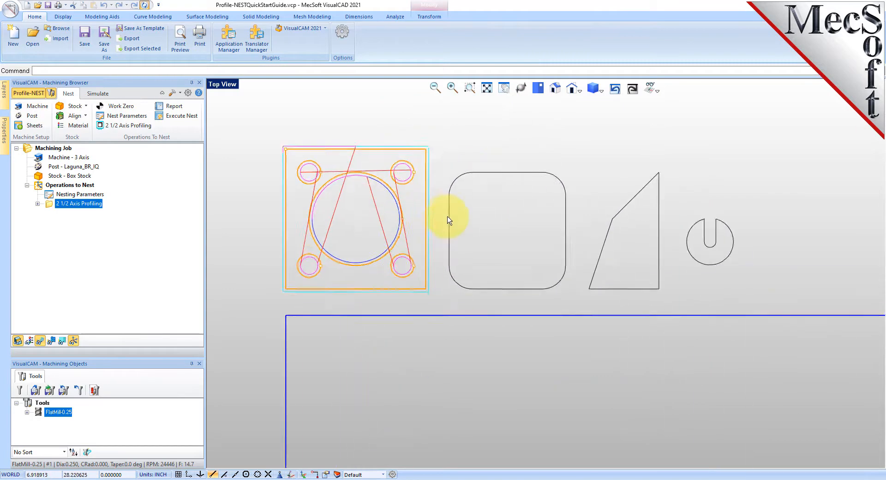
- Copy the 2 1/2 Axis Profiling operation and paste three duplicates of it into the operations to nest
right_click(79, 204)
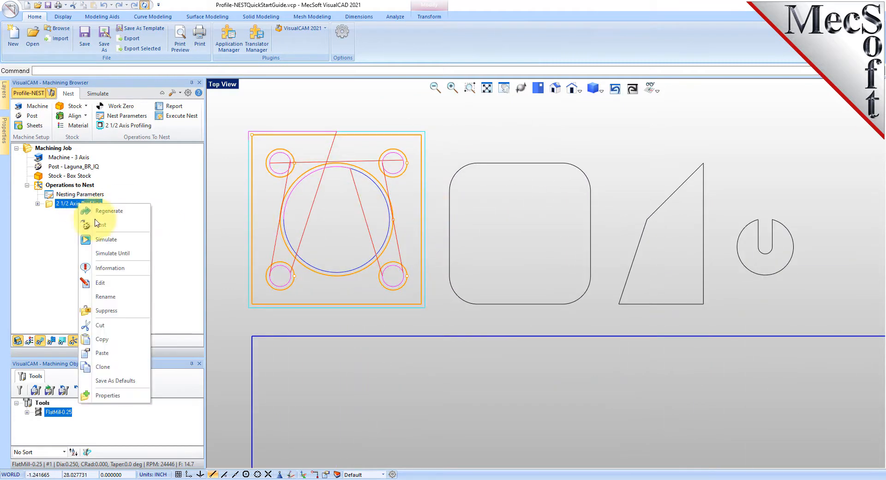
left_click(115, 338)
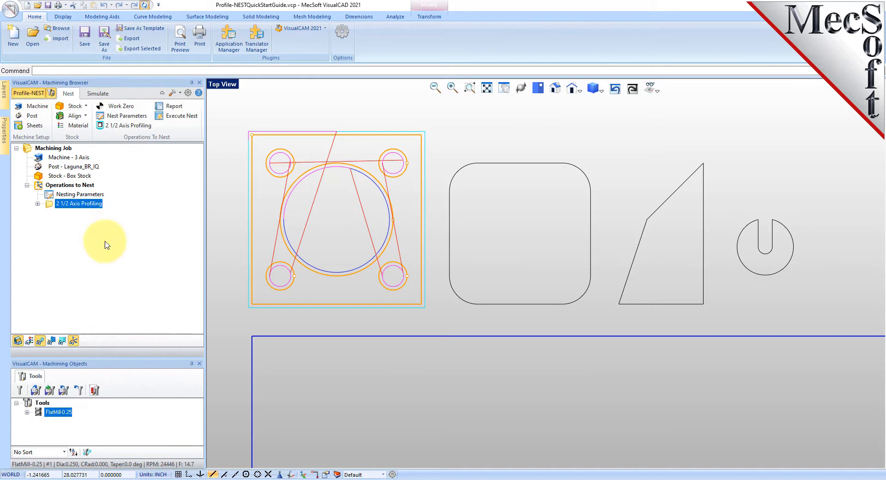
right_click(92, 203)
left_click(116, 353)
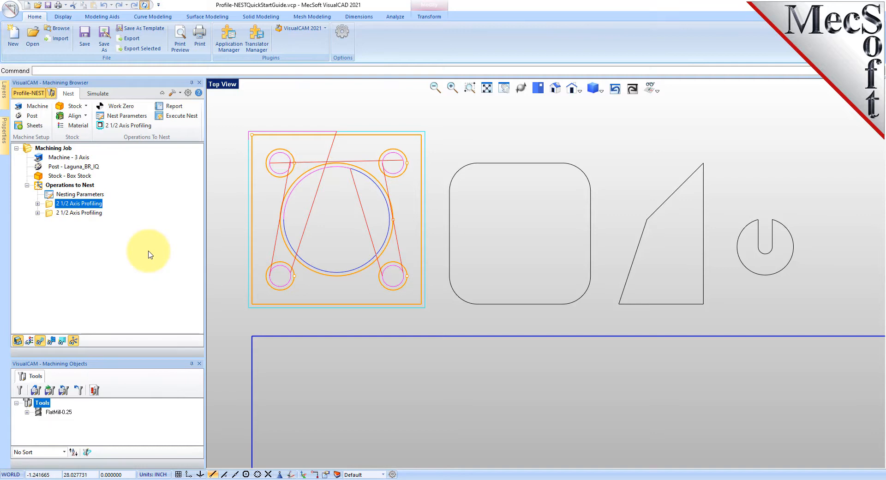
right_click(94, 206)
left_click(132, 355)
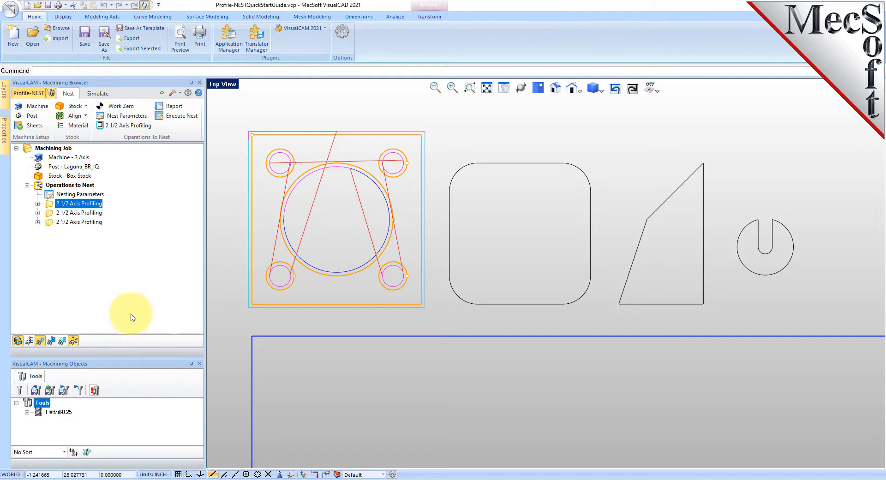
right_click(99, 206)
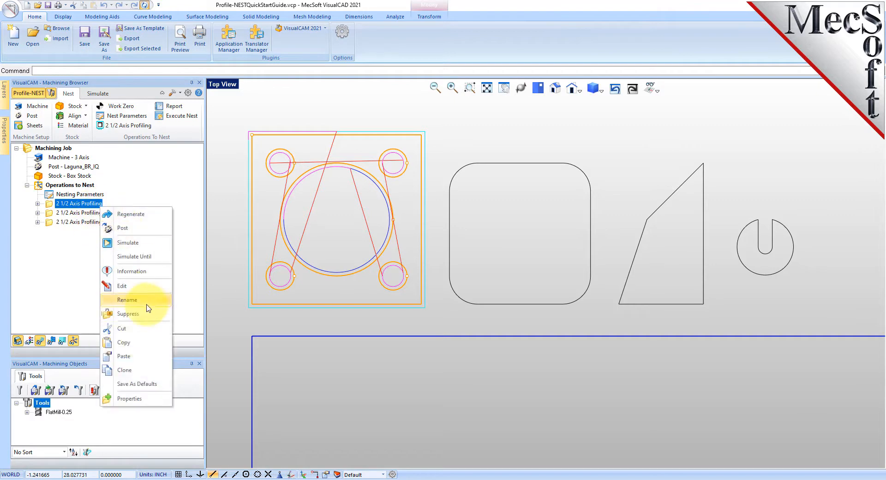
left_click(141, 355)
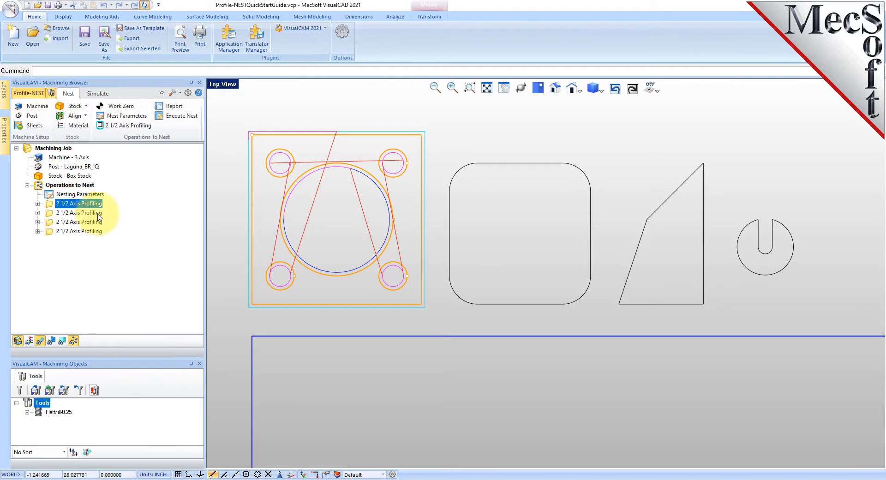
- Rename the first profiling operation to "2 1/2 Axis Profiling (Part 1)"
left_click(86, 204)
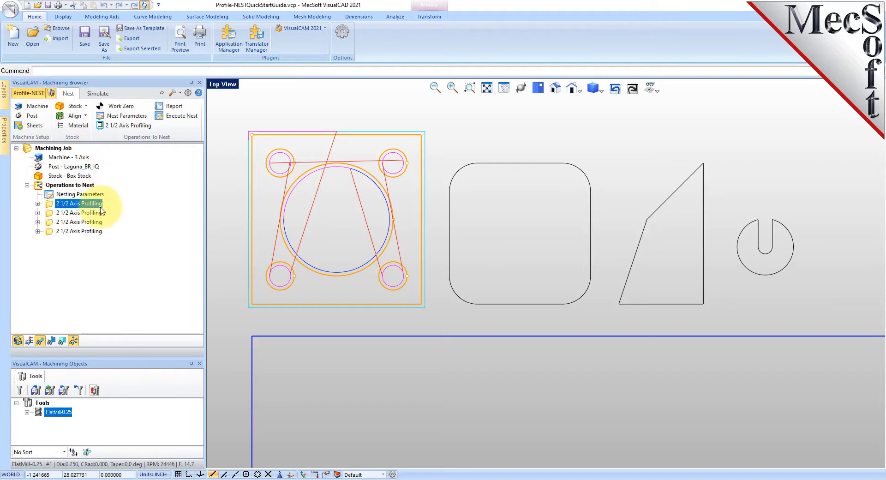
left_click(98, 204)
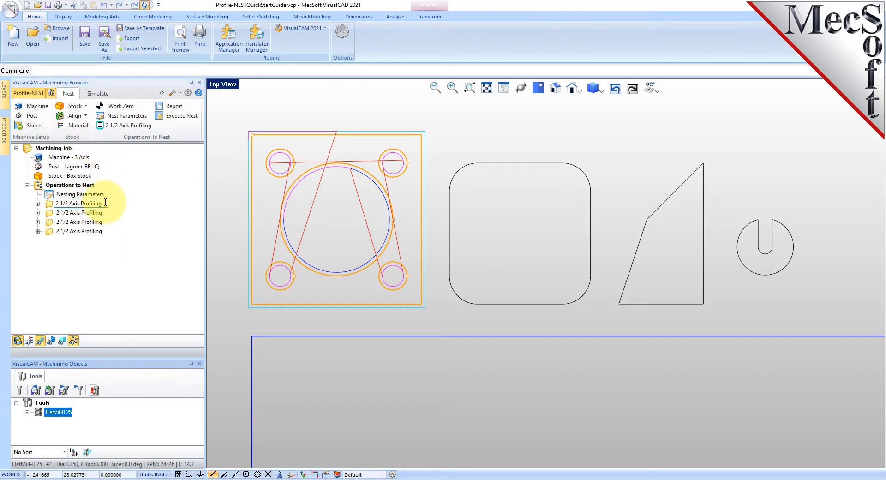
left_click(140, 187)
left_click(58, 205)
right_click(87, 207)
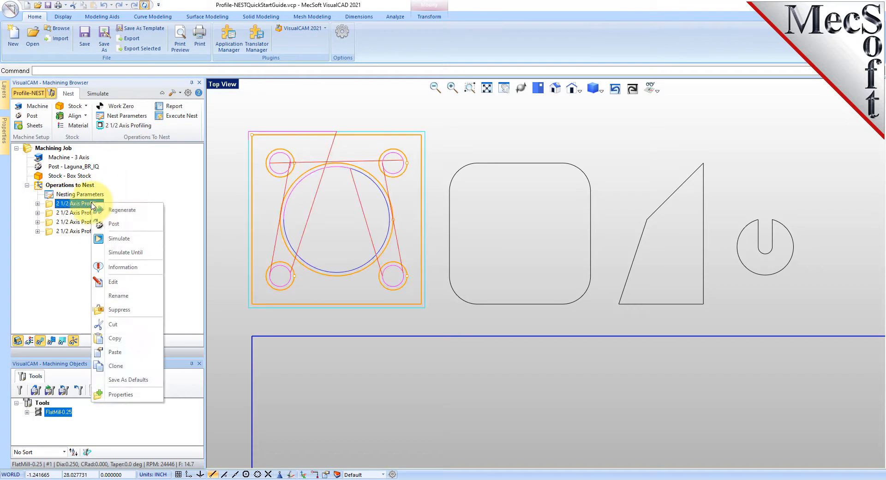
left_click(137, 297)
left_click(108, 202)
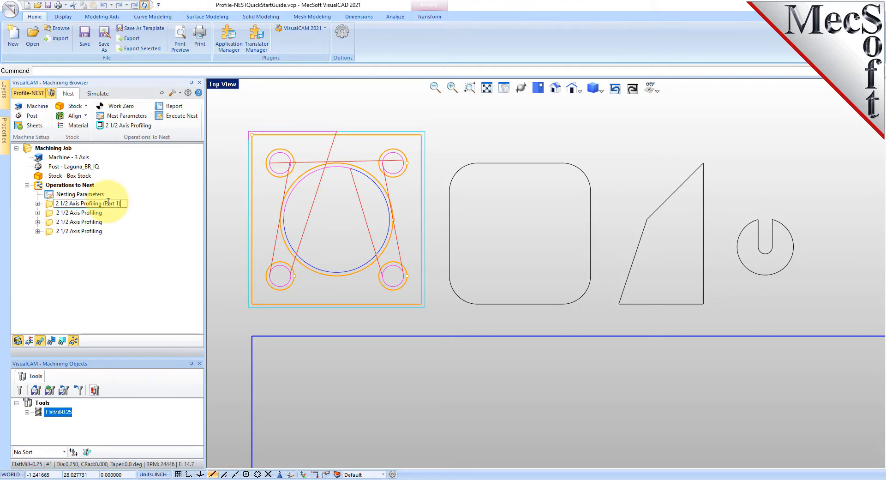
key("Return")
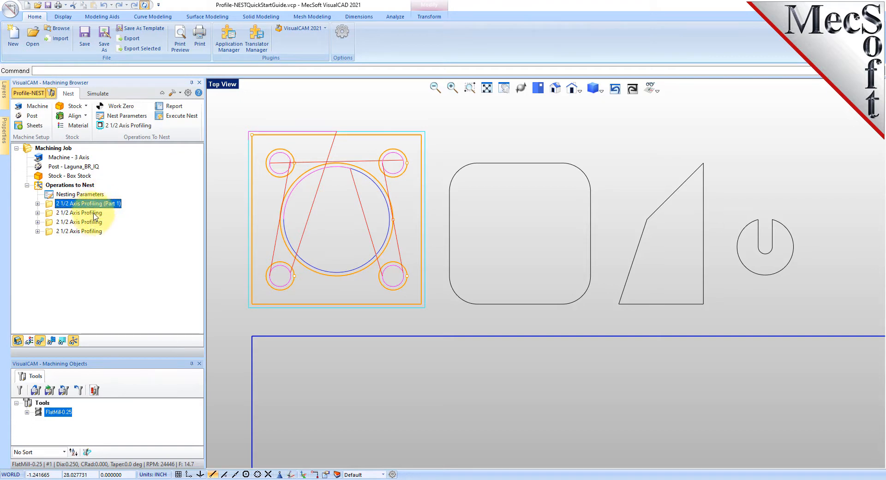
- Rename the second profiling operation to "2 1/2 Axis Profiling (Part 2)"
right_click(94, 214)
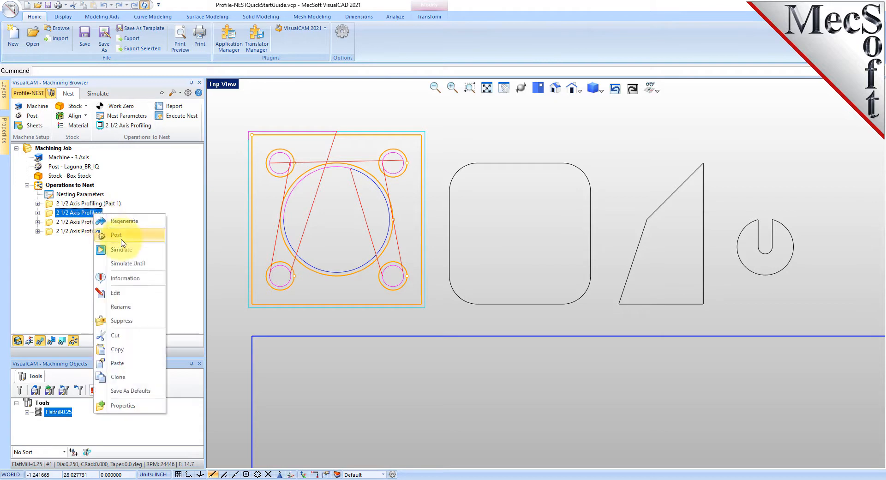
left_click(133, 304)
left_click(109, 212)
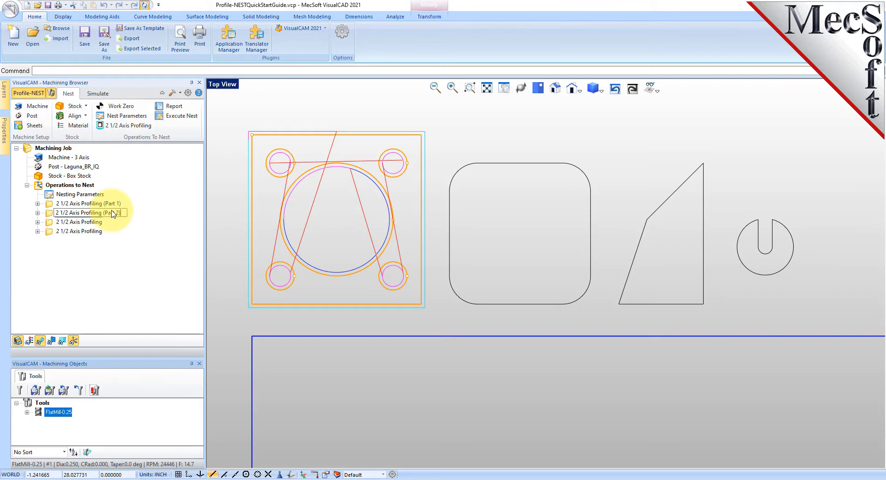
type("(Part 2)")
key("Return")
- Rename the third profiling operation to "2 1/2 Axis Profiling (Part 3)"
left_click(94, 223)
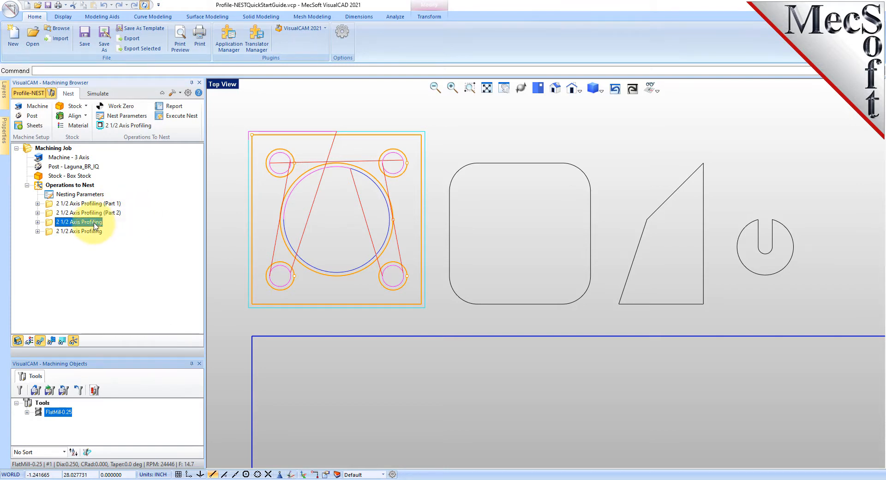
right_click(94, 223)
left_click(134, 316)
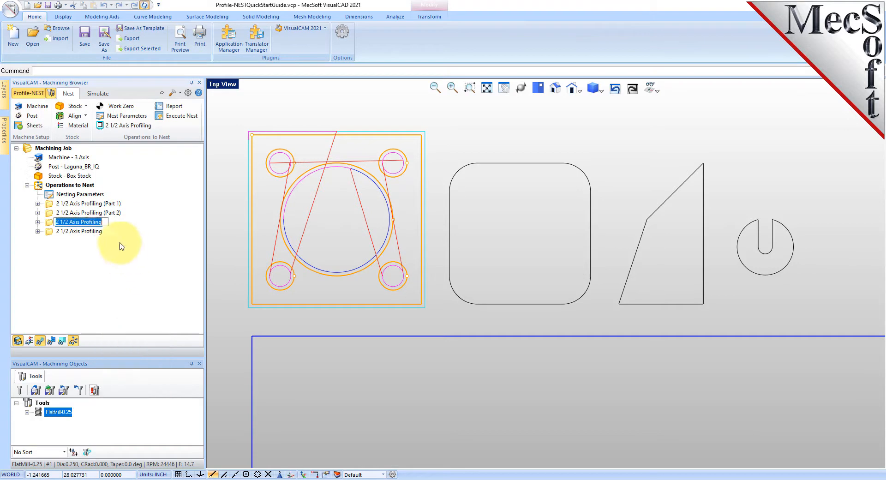
left_click(109, 221)
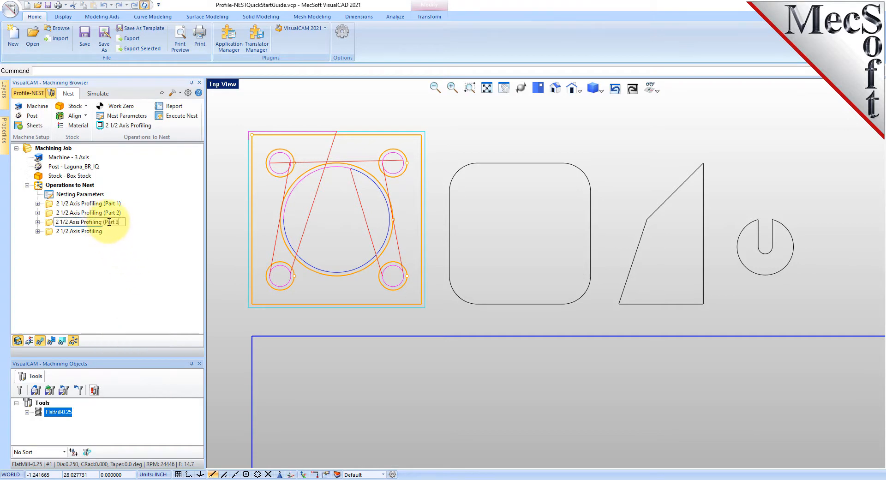
type("(Part 3)")
key("Return")
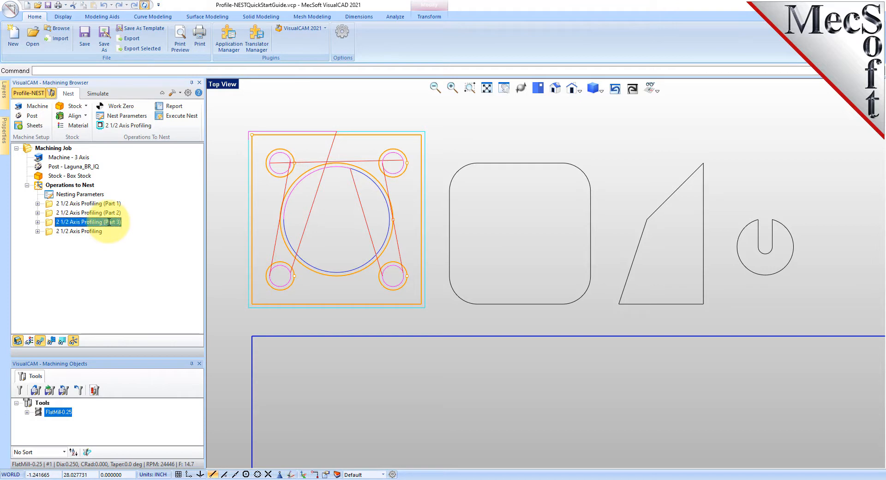
- Rename the fourth profiling operation to "2 1/2 Axis Profiling (Part 4)"
left_click(94, 232)
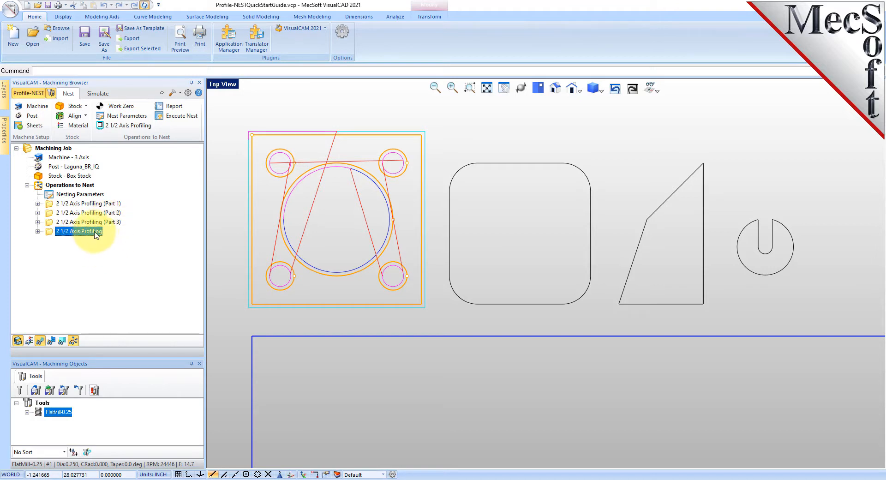
left_click(88, 231)
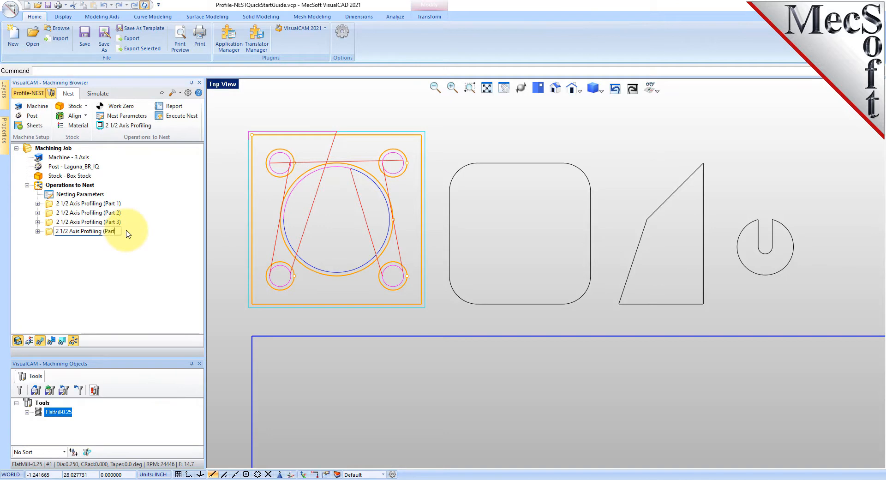
type("(Part 4)")
key("Return")
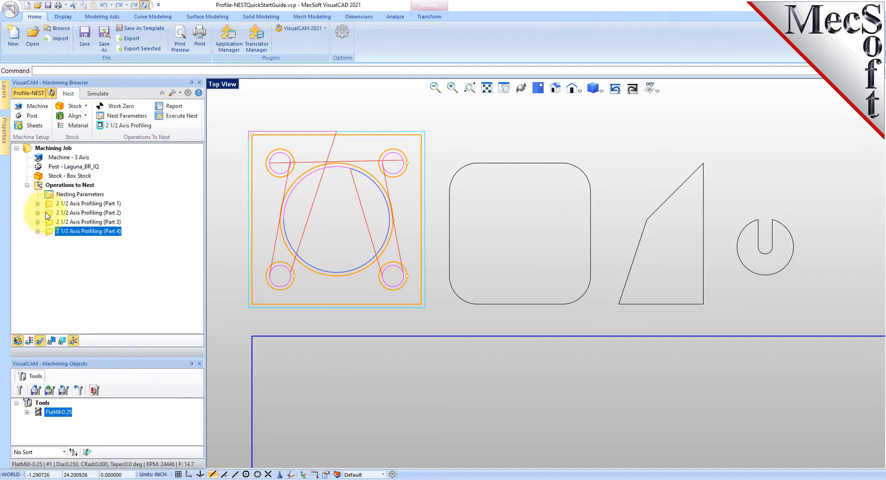
- Replace all machining regions of the Part 2 profiling operation with the rounded square curve and generate its toolpath
left_click(101, 213)
right_click(100, 213)
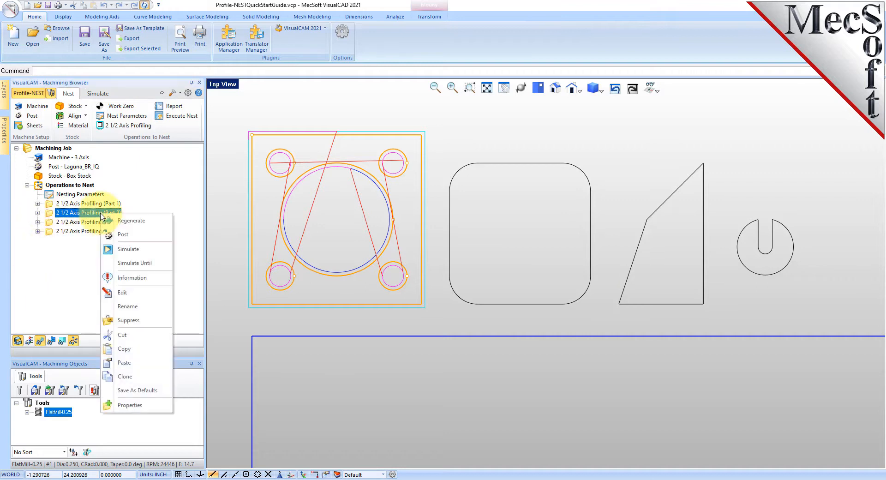
left_click(138, 292)
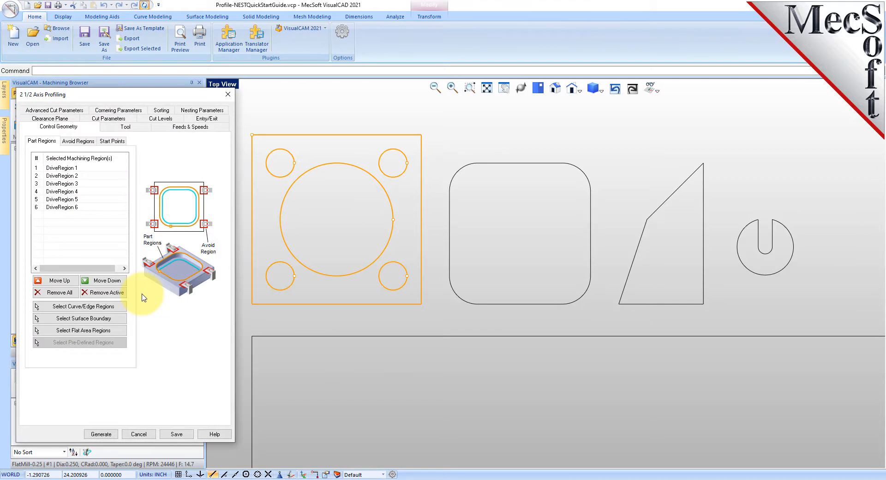
left_click(63, 293)
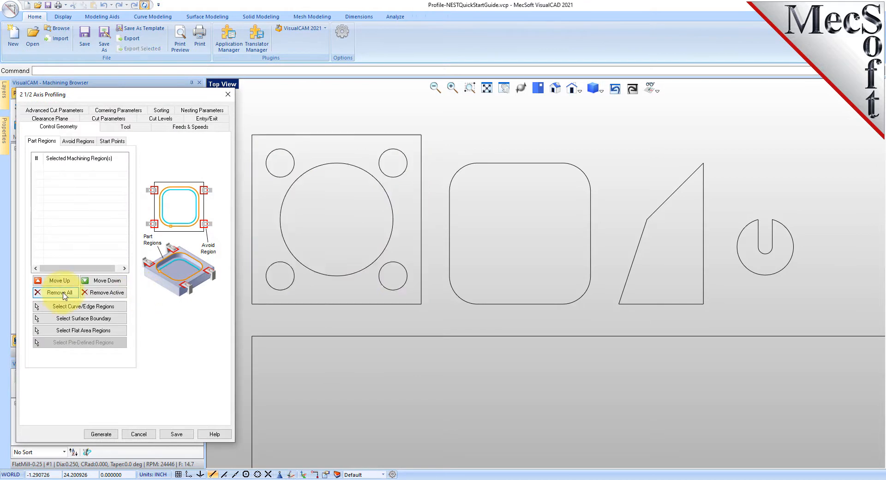
left_click(121, 308)
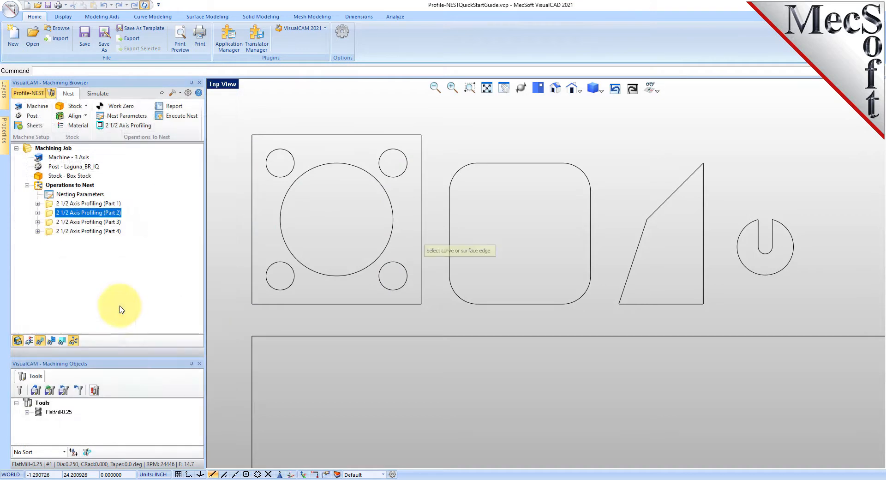
left_click(550, 147)
right_click(551, 192)
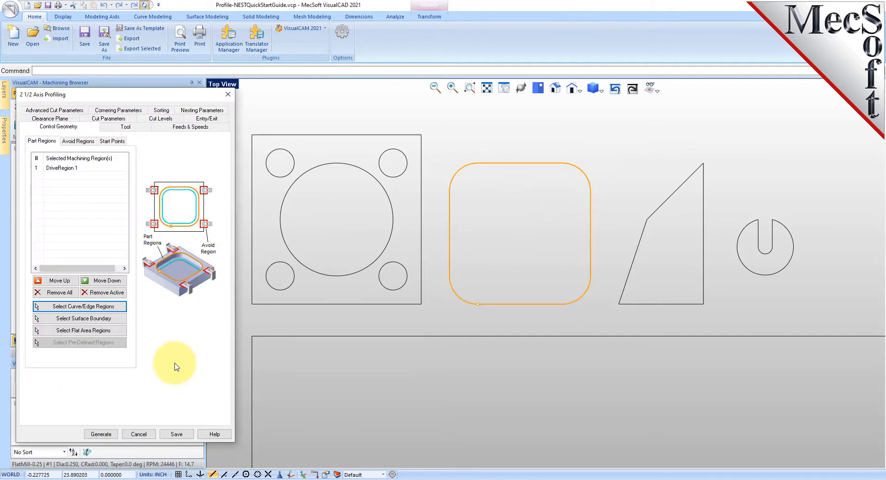
left_click(101, 434)
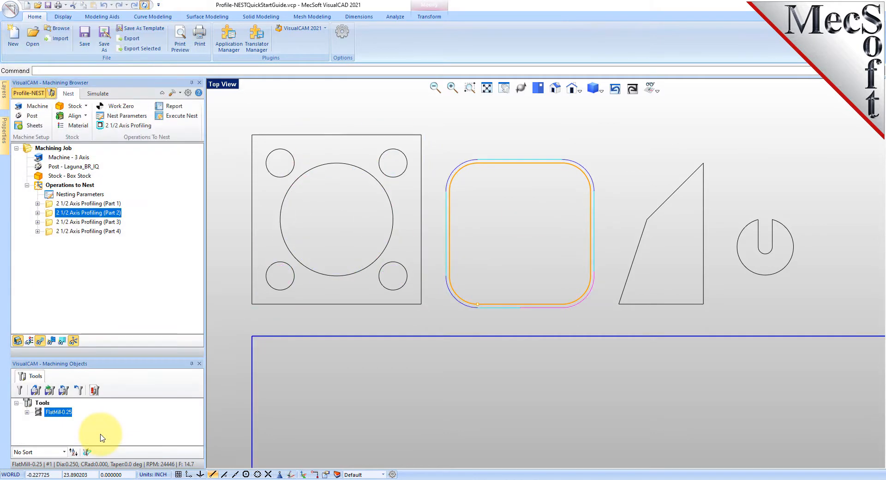
- Replace all machining regions of the Part 3 profiling operation with the four-sided angular shape and generate its toolpath
left_click(98, 223)
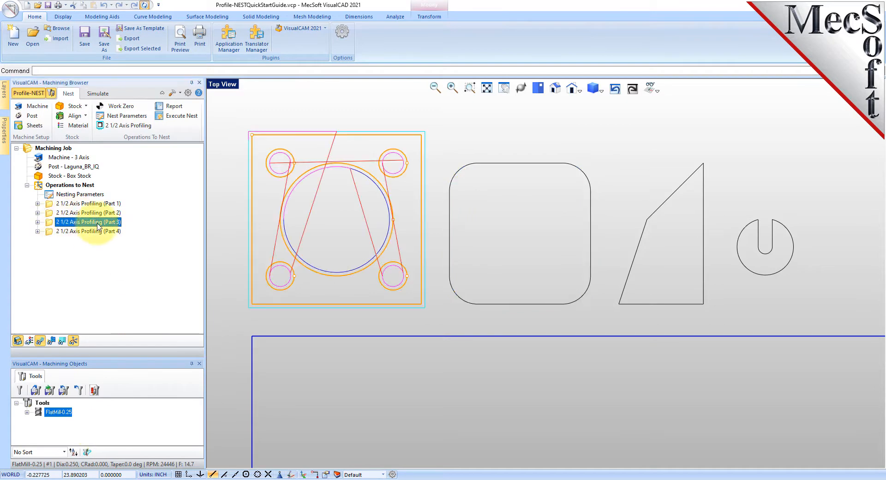
right_click(97, 223)
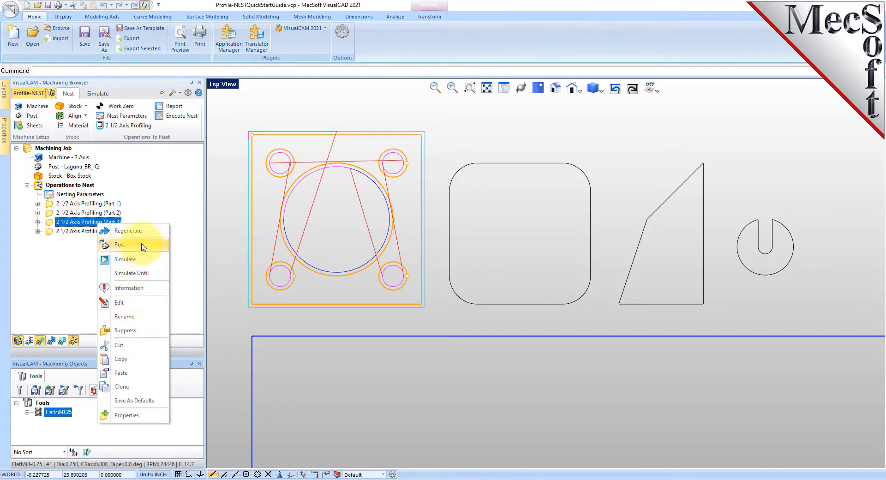
left_click(139, 307)
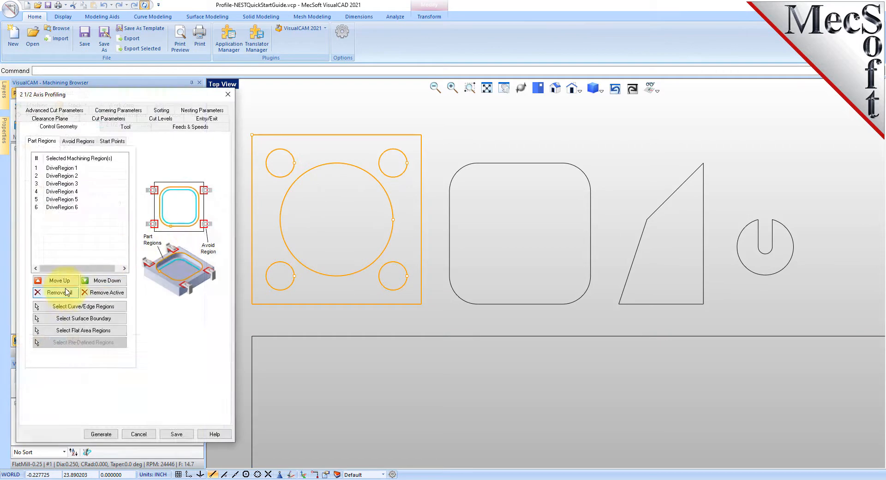
left_click(65, 293)
left_click(111, 306)
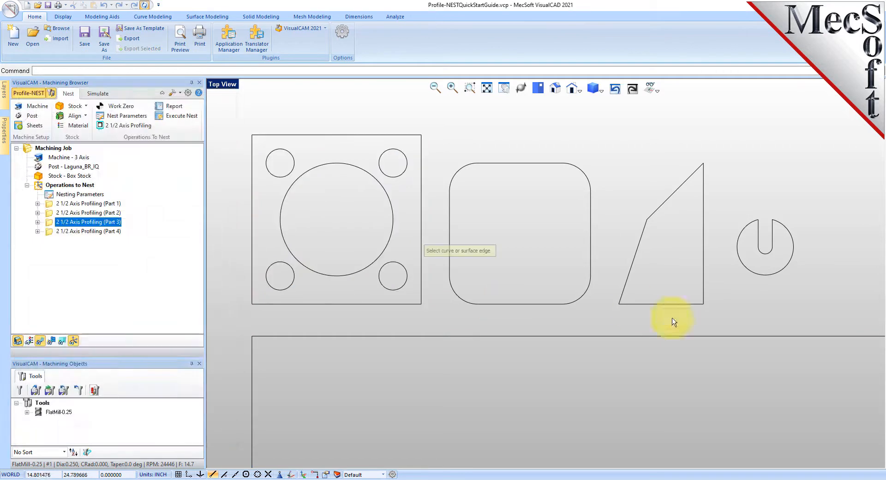
left_click(703, 171)
right_click(721, 148)
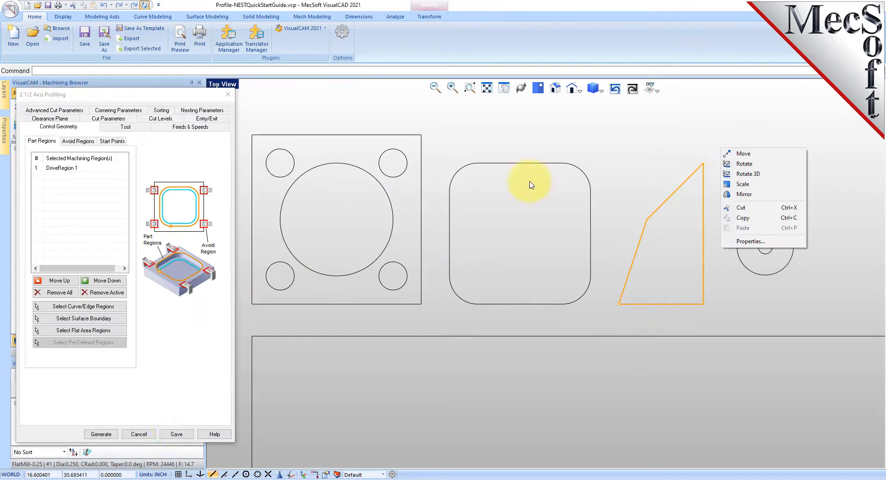
left_click(102, 435)
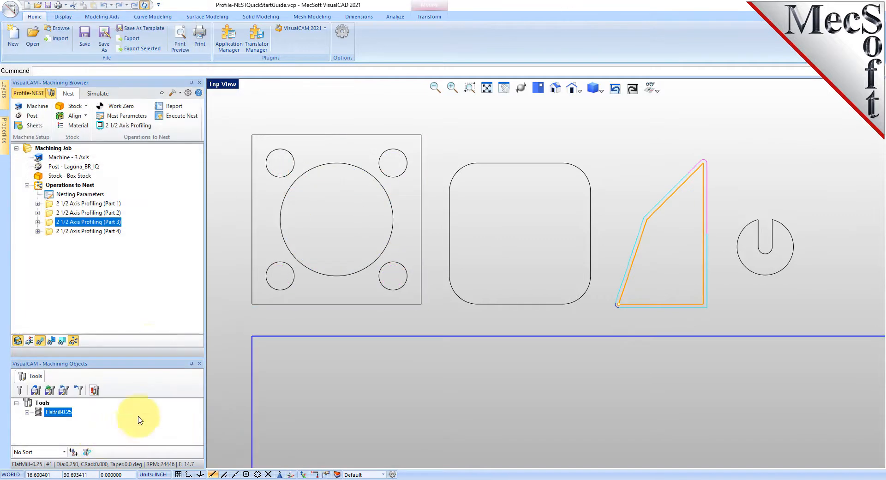
- Replace all machining regions of the Part 4 profiling operation with the slotted circle outline and generate its toolpath
left_click(97, 231)
right_click(93, 232)
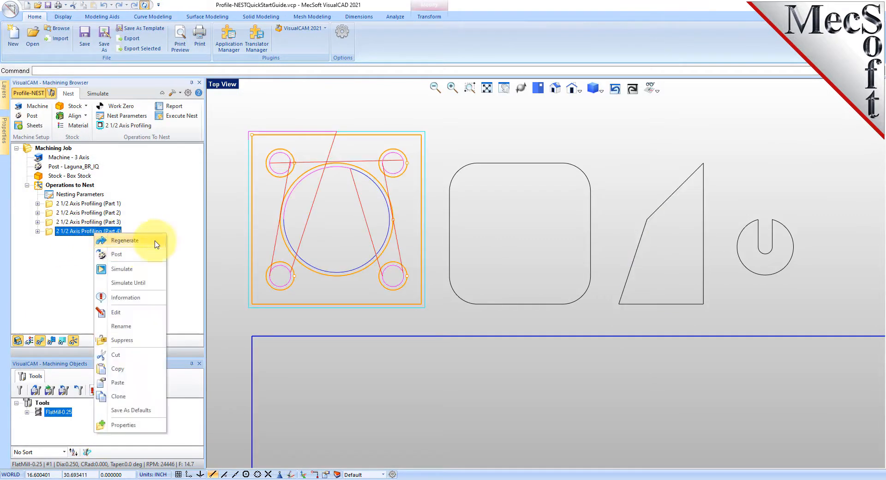
left_click(131, 313)
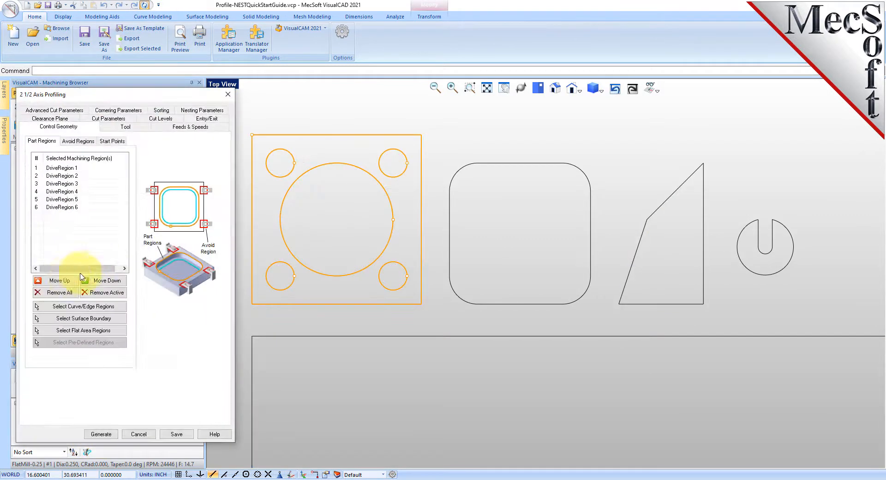
left_click(58, 292)
left_click(87, 307)
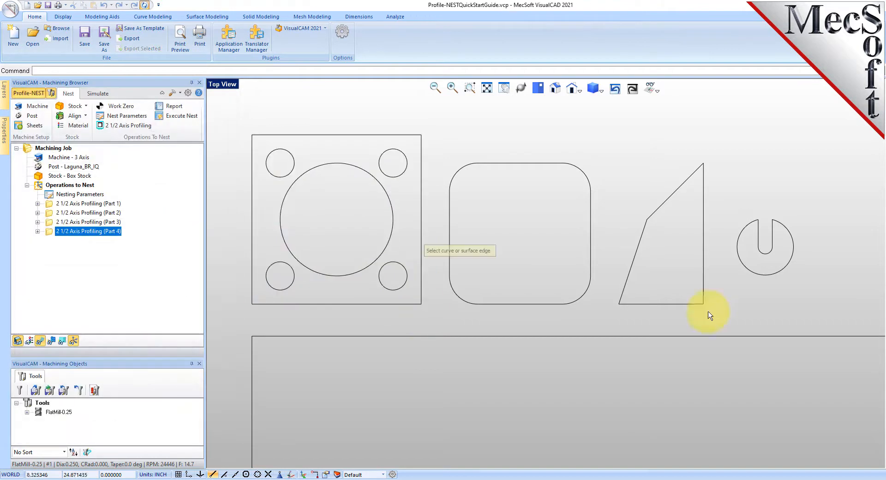
left_click_drag(727, 302, 810, 207)
right_click(805, 208)
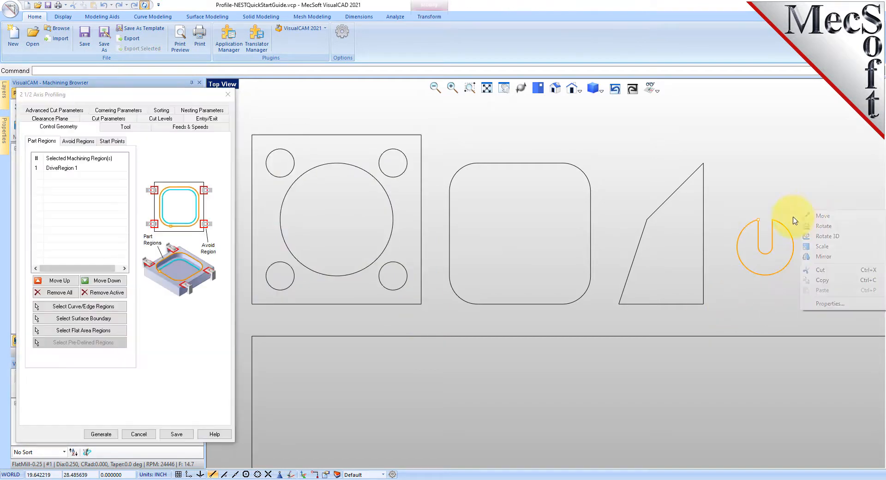
left_click(101, 434)
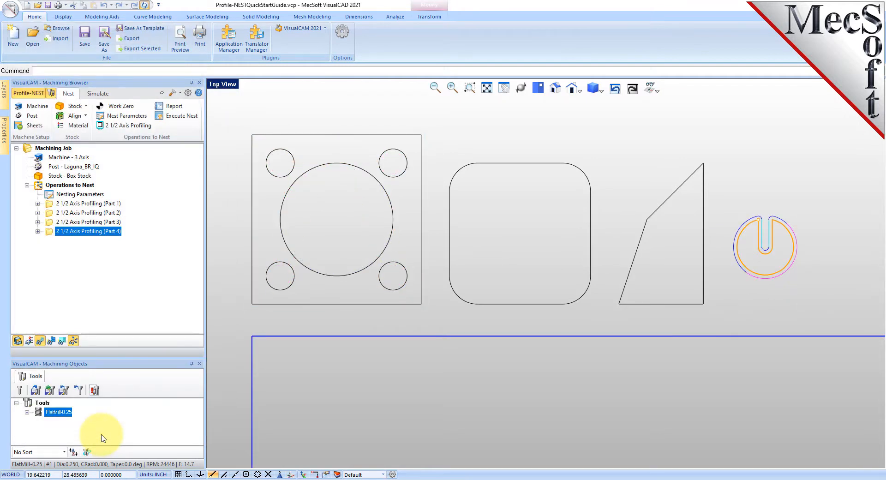
- Review the toolpath of each of the four profiling operations and inspect the part layout in an isometric view
left_click(52, 204)
left_click(50, 213)
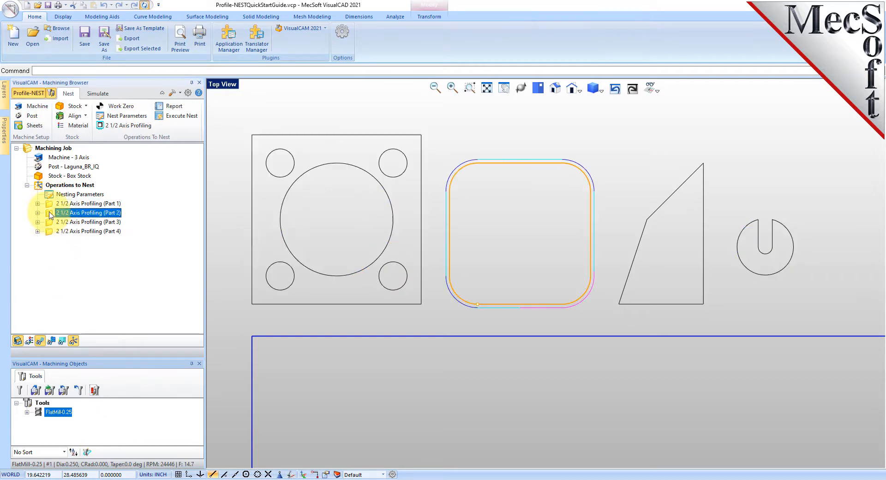
left_click(49, 222)
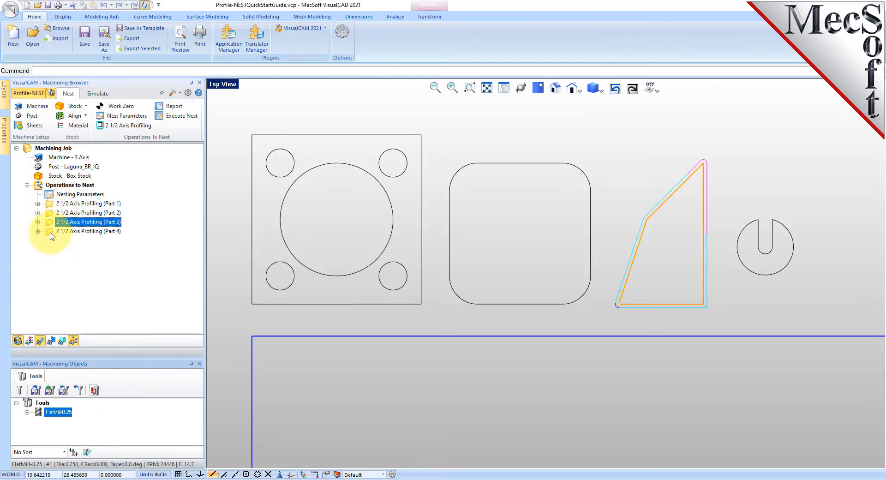
left_click(48, 231)
left_click(551, 93)
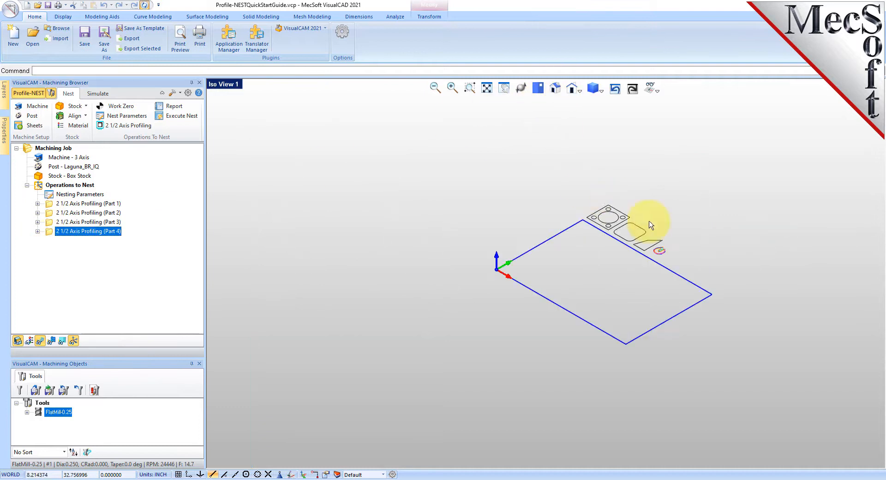
scroll(651, 181, "up", 5)
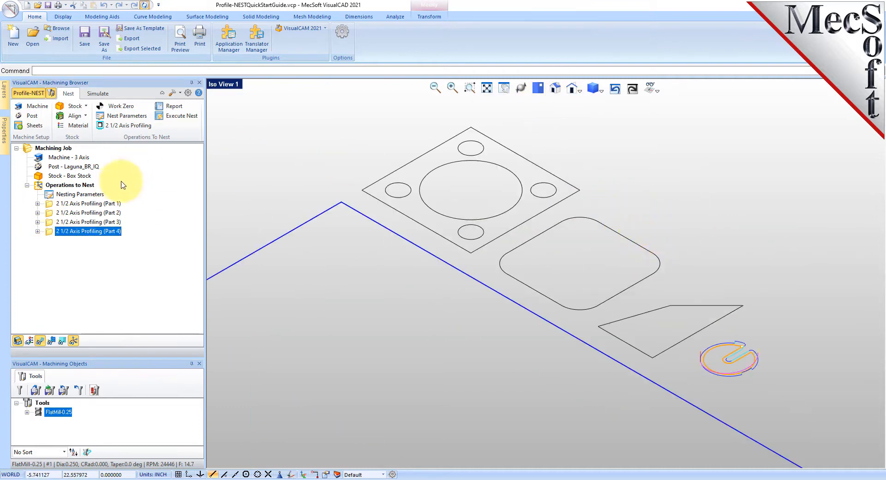
- Set the nesting orientation step angle to 45, with 0.125 for both the part-to-part and part-to-sheet distances
left_click(133, 119)
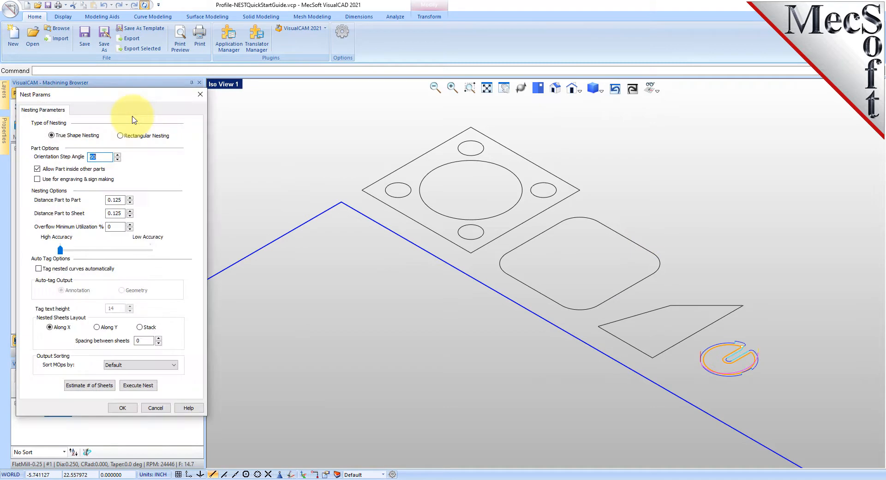
left_click_drag(123, 95, 220, 107)
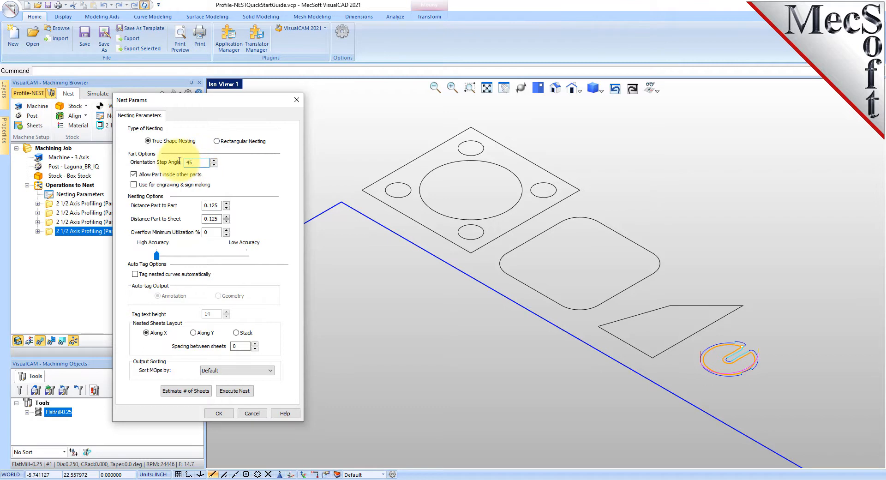
double_click(218, 205)
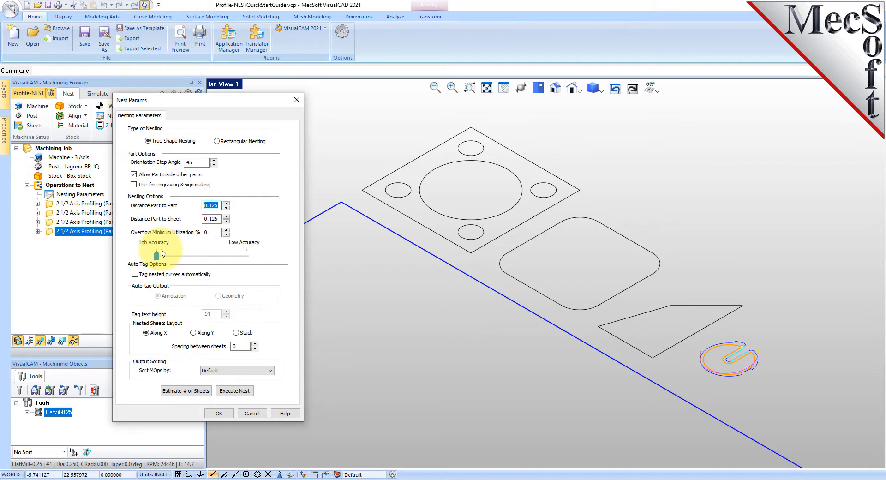
double_click(211, 218)
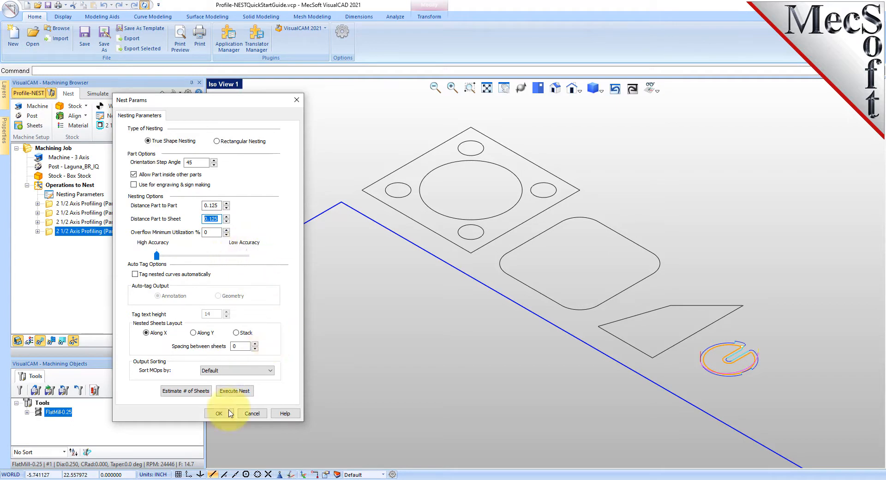
- Update the sheet count from the estimated number of sheets and execute the nest
left_click(197, 394)
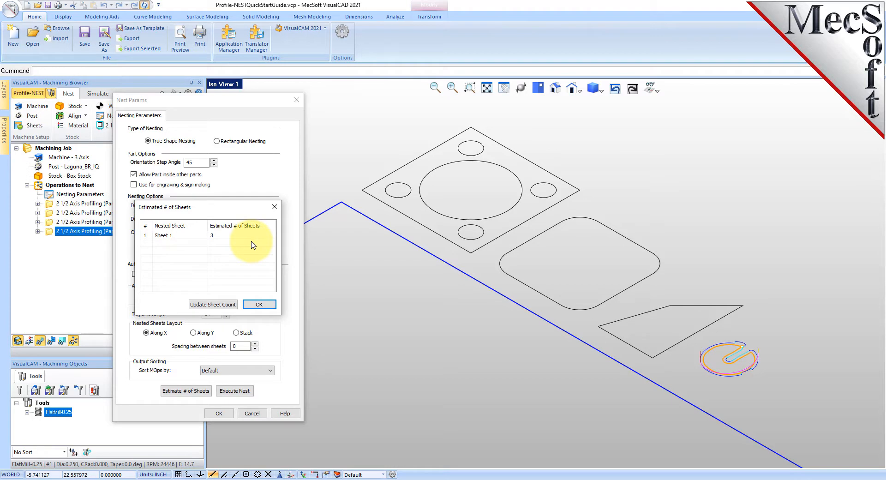
left_click(228, 304)
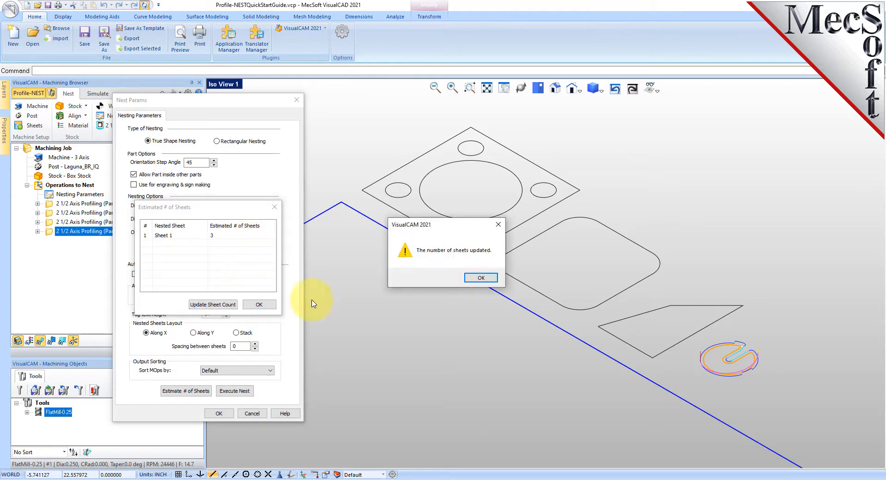
left_click(480, 277)
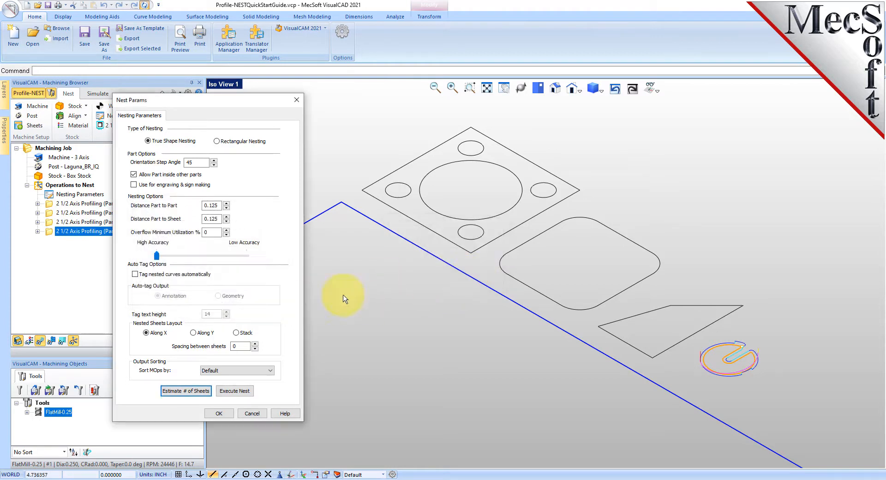
left_click(234, 390)
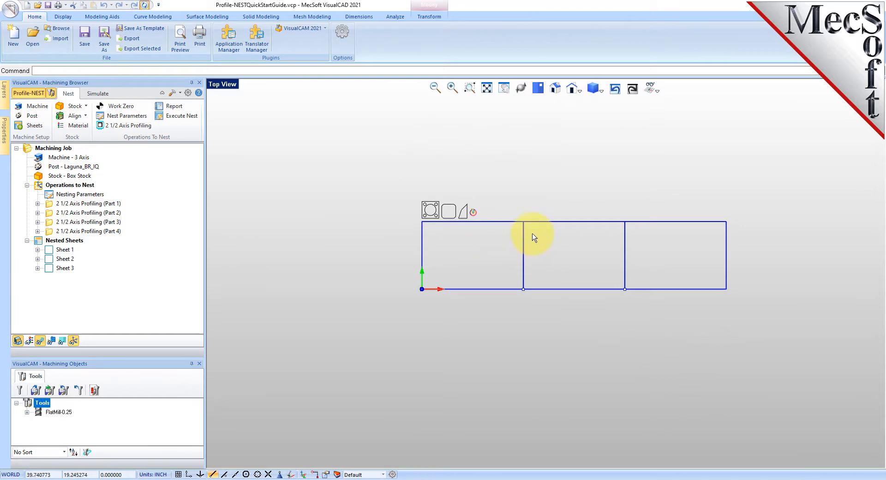
- Examine the nested toolpaths on Sheet 1, Sheet 2 and Sheet 3 in turn
scroll(515, 222, "up", 2)
scroll(420, 213, "up", 3)
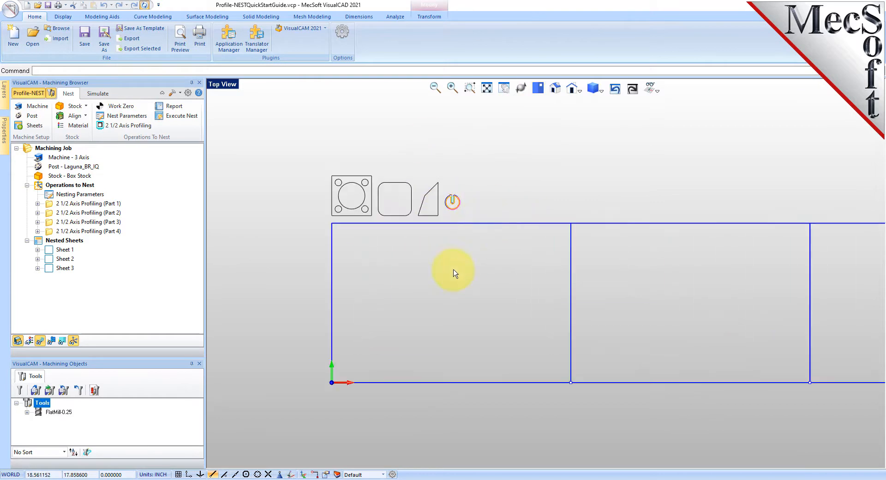
left_click(44, 240)
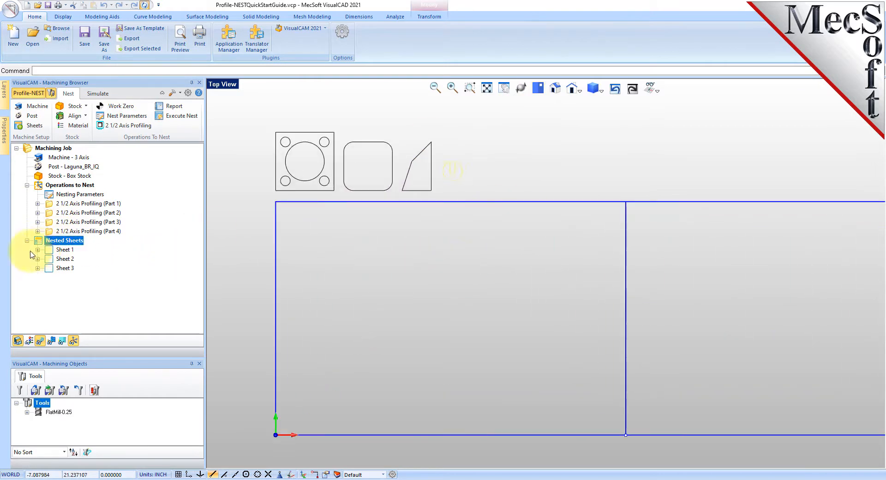
left_click(65, 250)
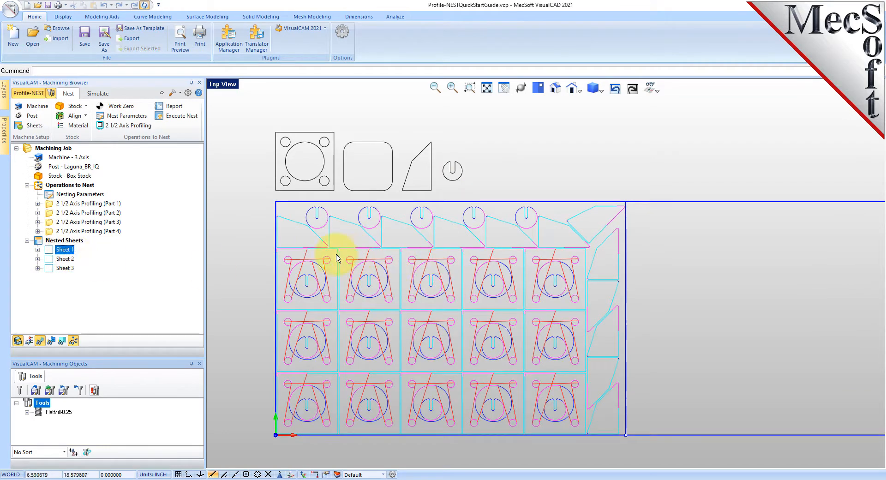
scroll(340, 257, "down", 4)
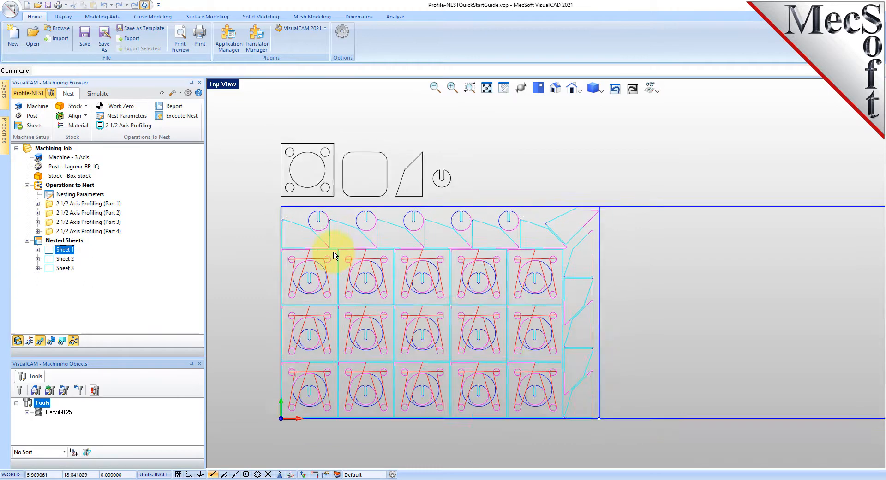
left_click(50, 264)
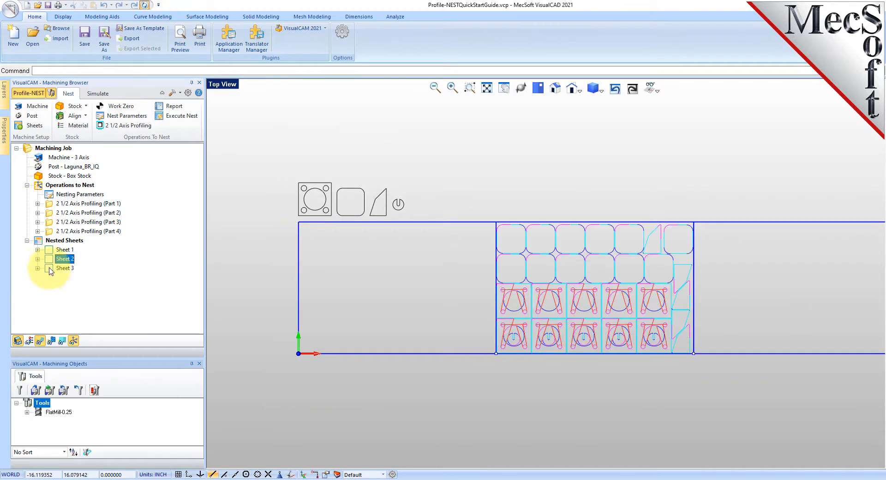
left_click(51, 270)
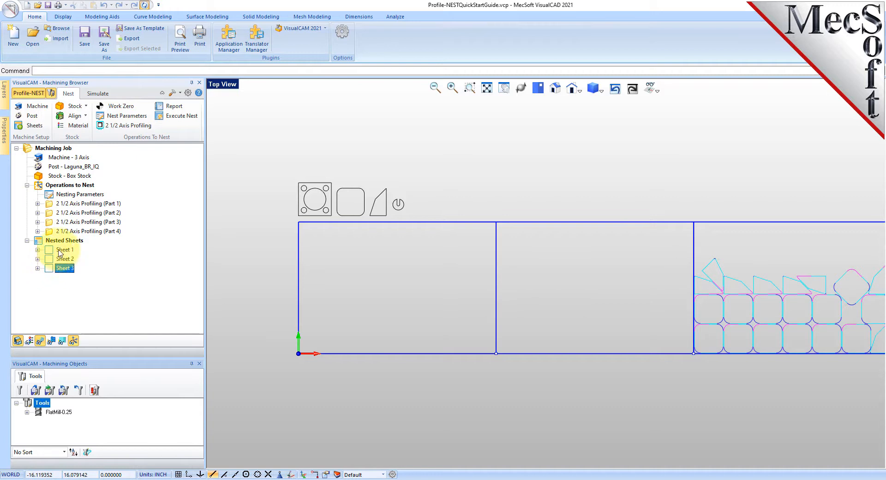
- Review the nesting report for sheet utilization and part counts per nested sheet
left_click(175, 106)
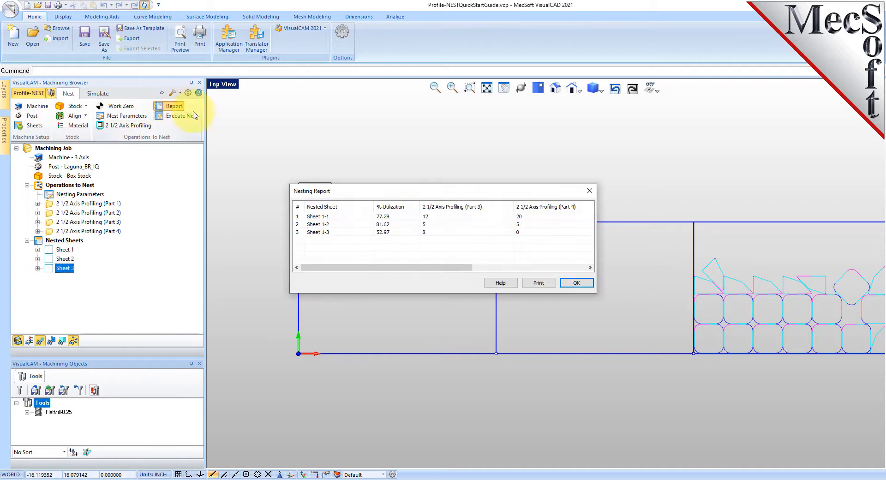
left_click_drag(362, 271, 325, 274)
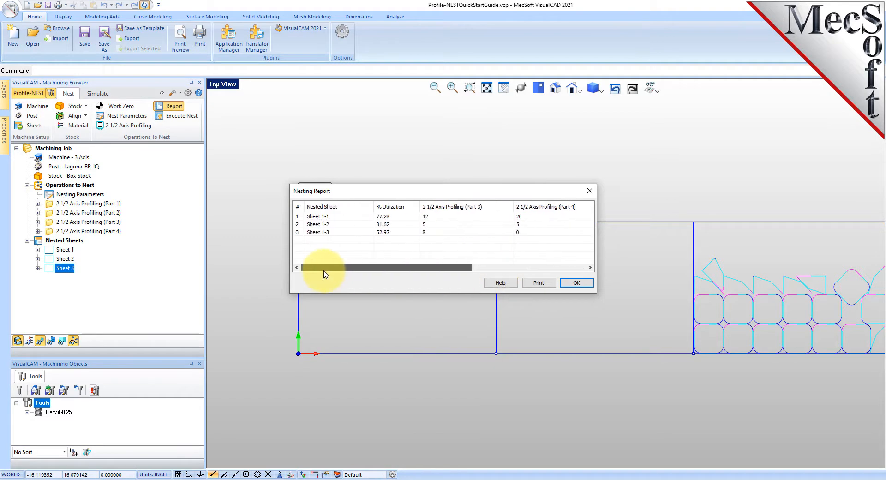
left_click(576, 282)
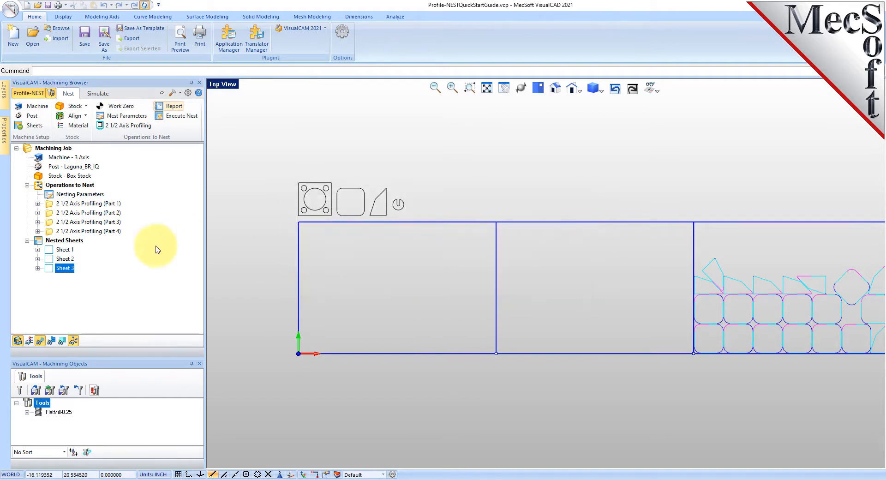
- Examine the machining operations information for nested Sheet 1, reading through to its machining time subtotal
left_click(51, 250)
right_click(51, 249)
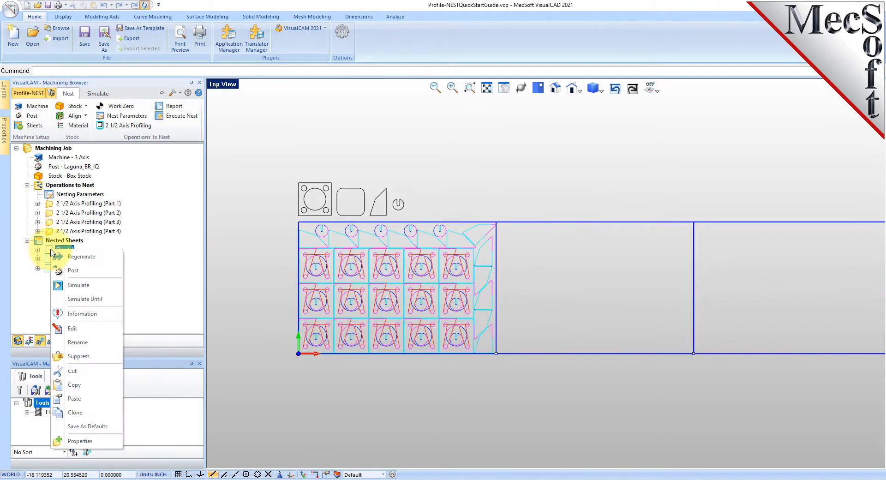
left_click(83, 314)
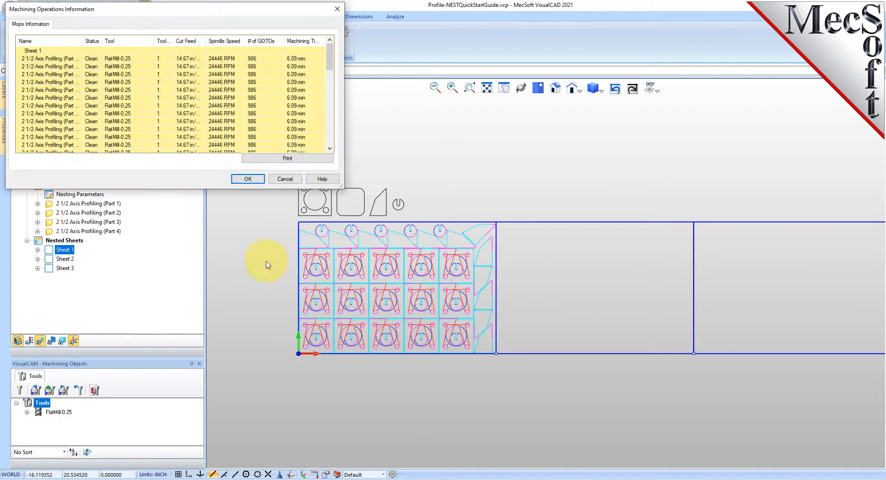
left_click_drag(216, 188, 185, 394)
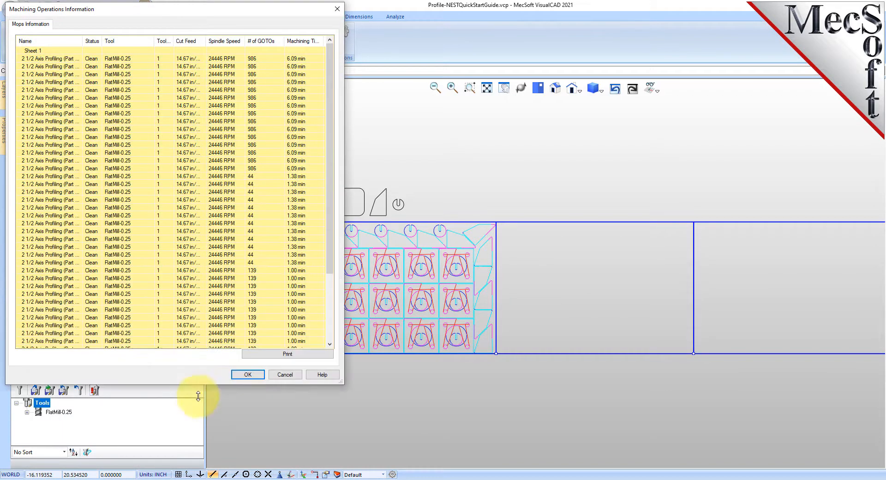
left_click_drag(330, 44, 322, 350)
left_click(296, 350)
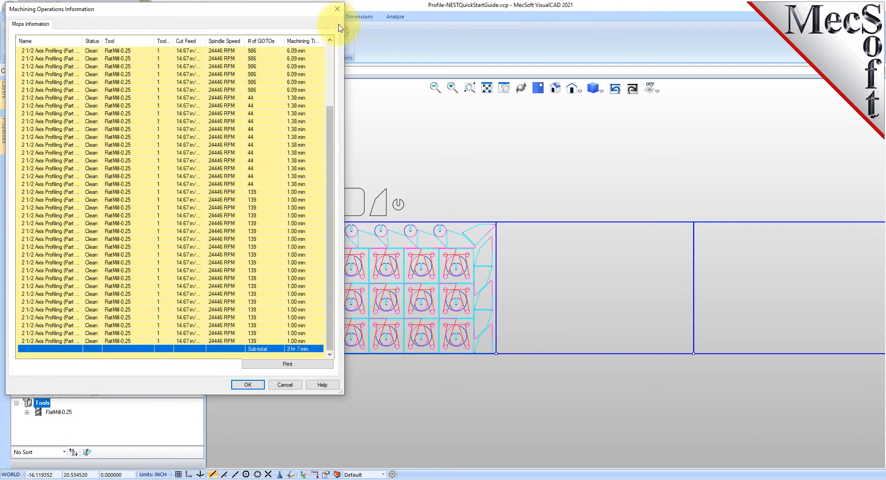
left_click(337, 9)
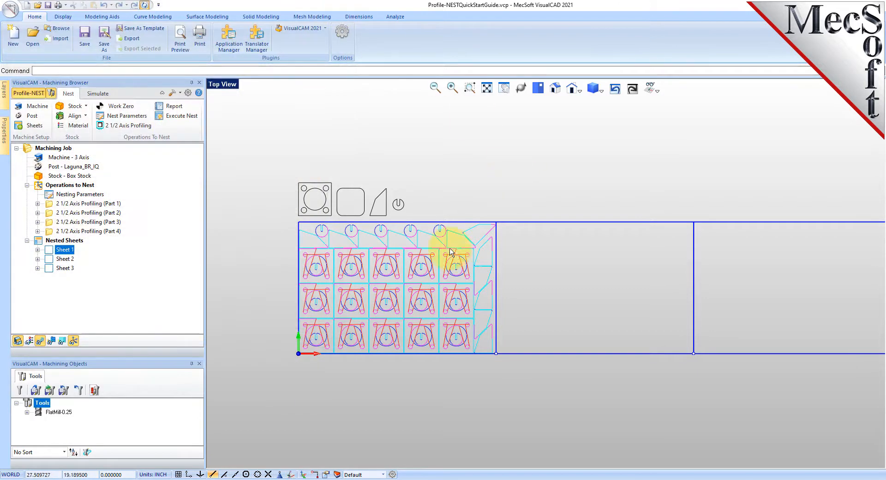
scroll(335, 295, "up", 2)
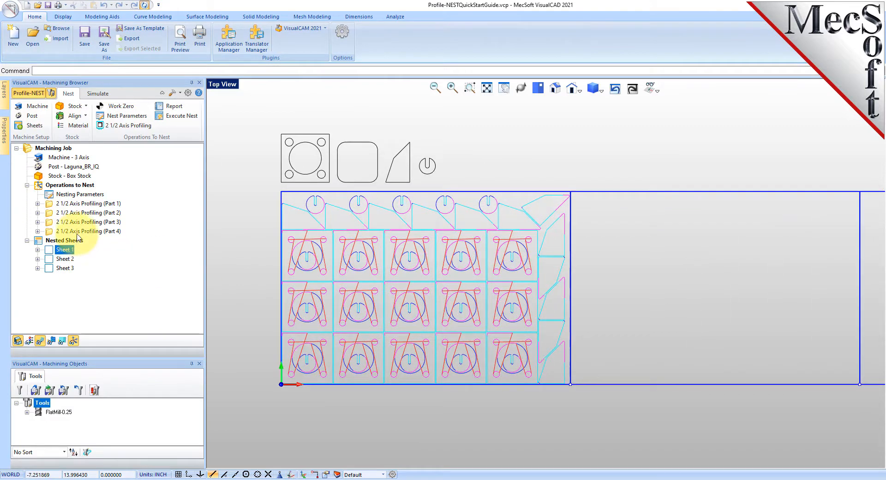
- Simulate the operations to nest and watch the Part 1 profiling cut in an isometric view
right_click(80, 185)
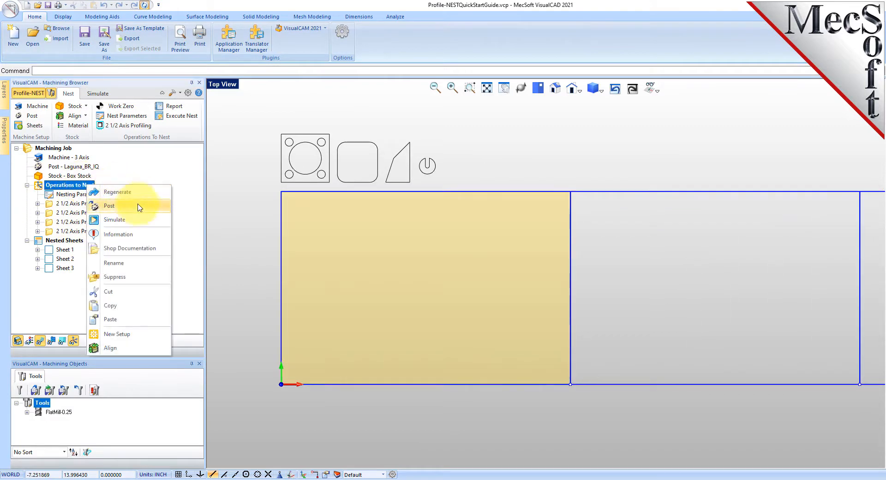
left_click(127, 226)
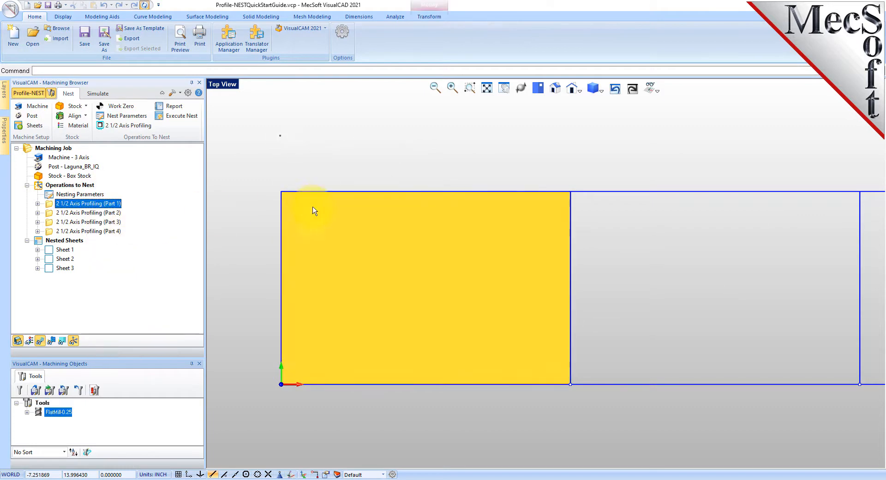
left_click(555, 88)
scroll(513, 192, "up", 6)
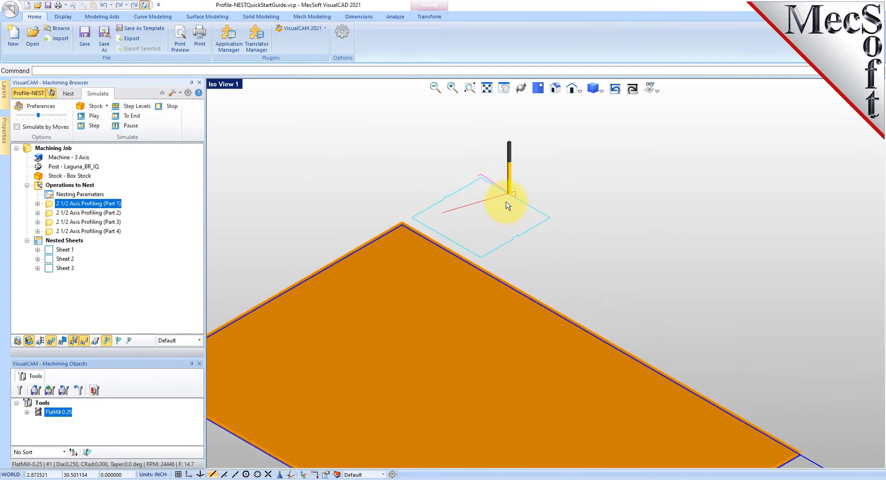
scroll(503, 202, "up", 2)
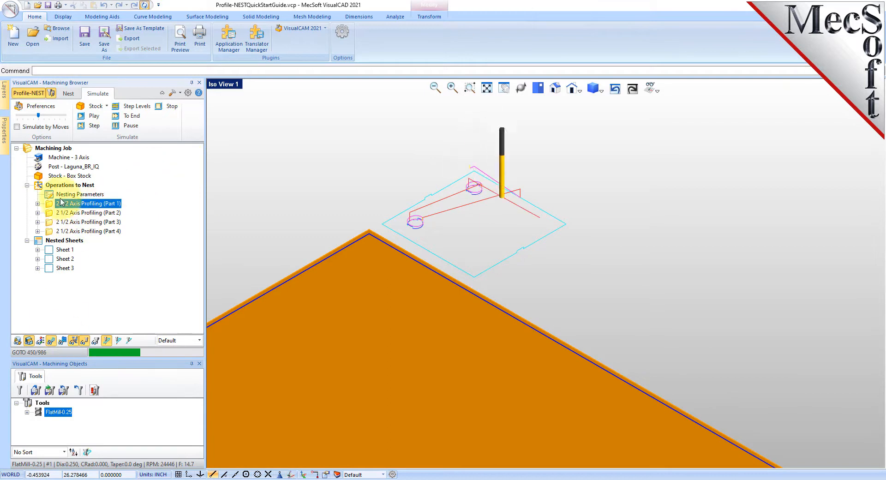
- Set the box stock's width to 36 so it also covers the four original parts beyond the sheet
left_click(40, 179)
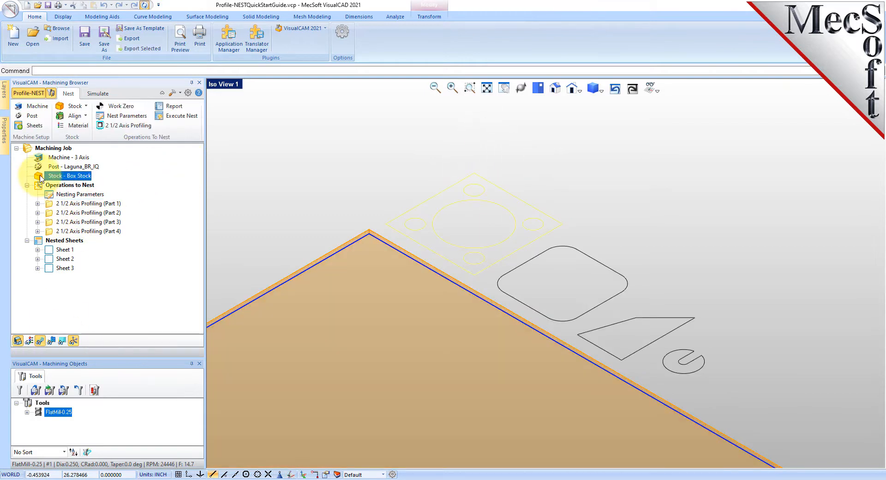
double_click(39, 179)
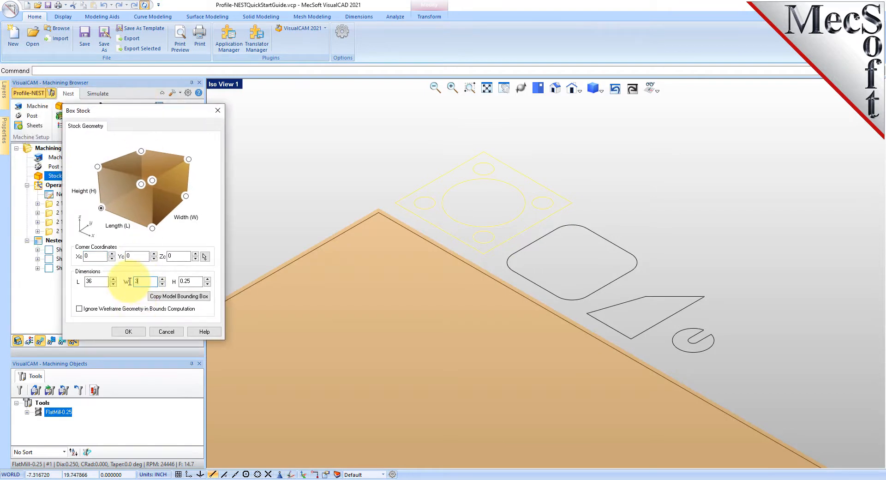
left_click(101, 208)
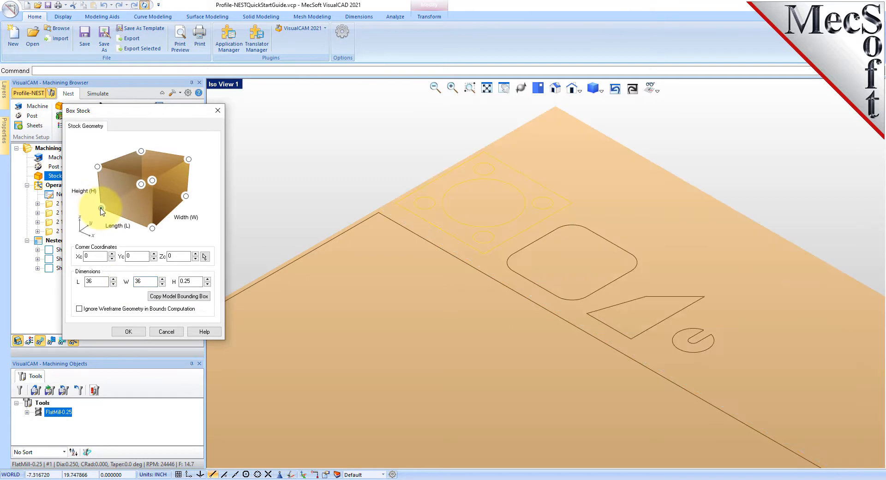
left_click(125, 332)
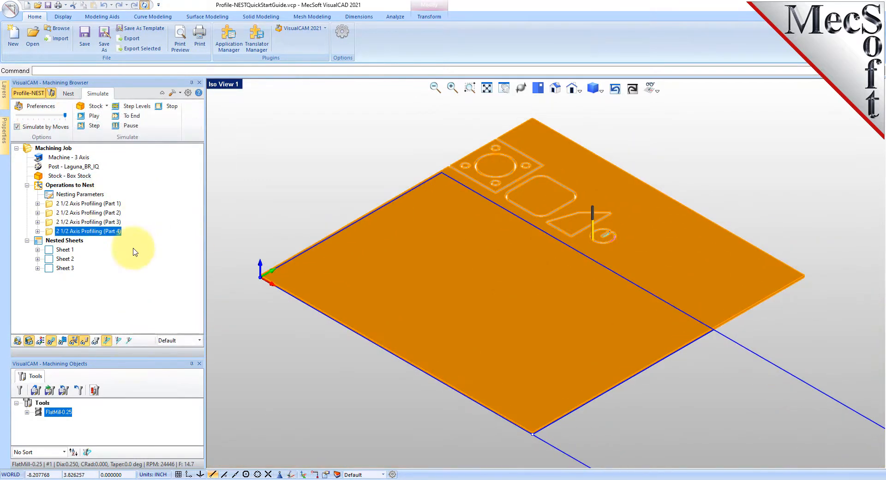
- Simulate the machining of nested Sheet 1 through to the end of its operations
left_click(63, 250)
right_click(64, 249)
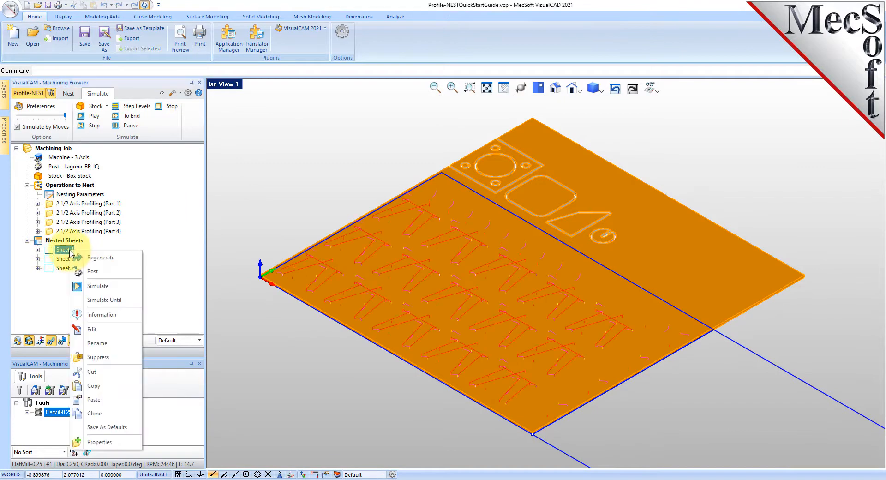
left_click(113, 287)
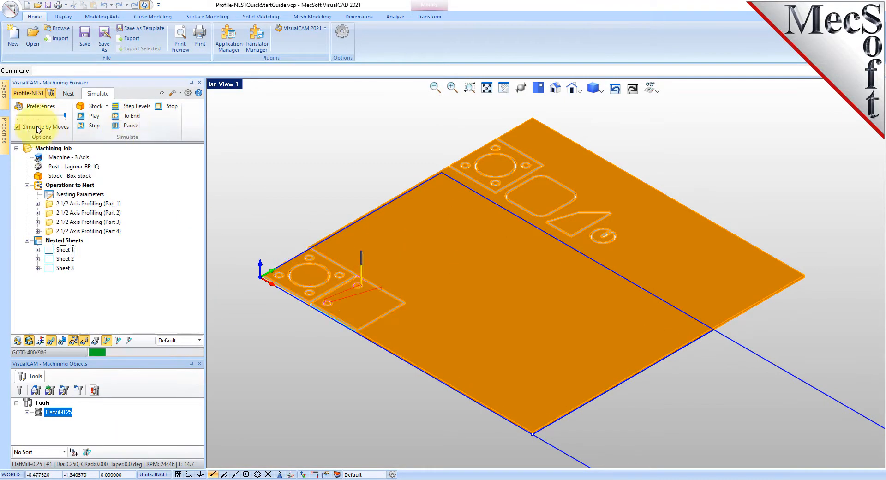
left_click(132, 127)
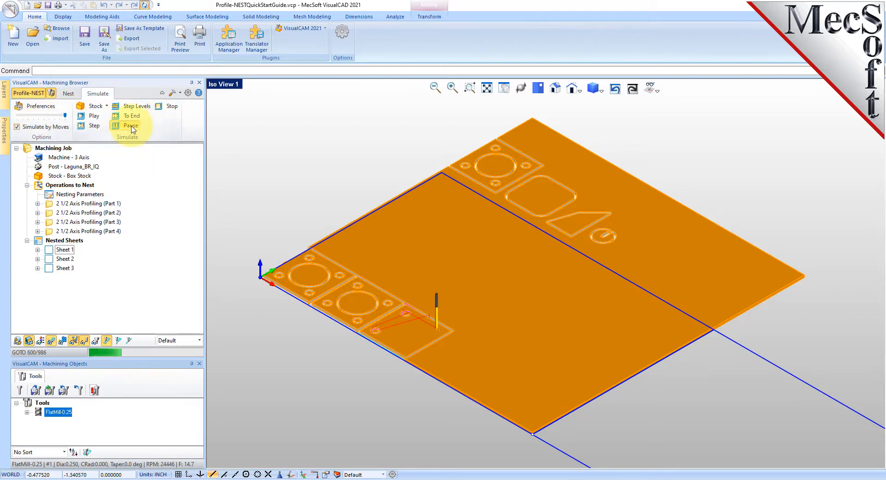
left_click(132, 117)
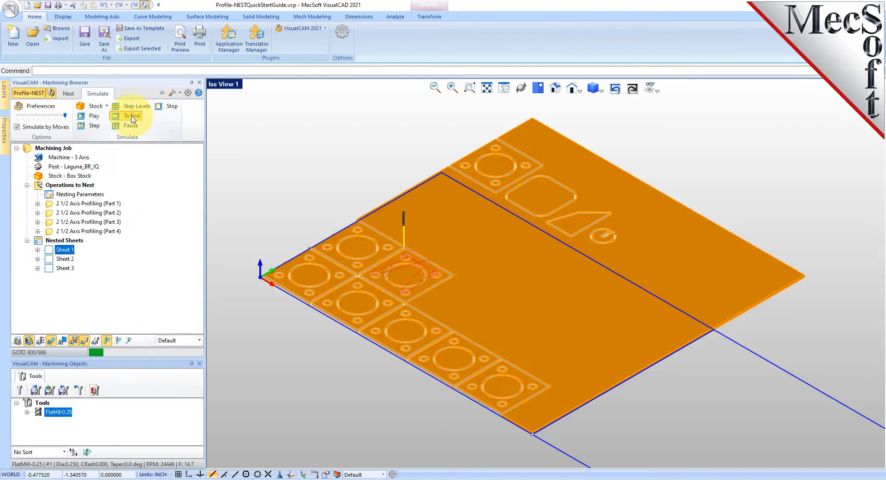
left_click(132, 116)
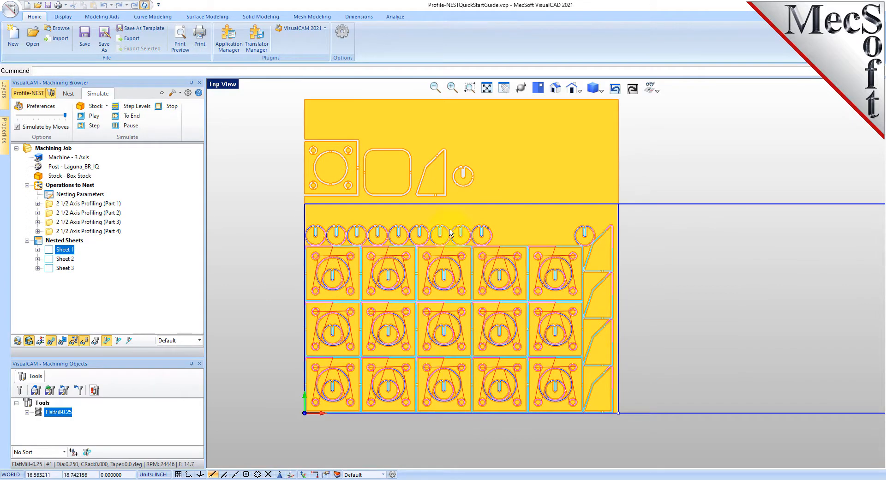
- Leave the simulation view and hide the stock so only the parts and nested toolpaths are displayed
scroll(479, 180, "up", 1)
scroll(480, 180, "up", 1)
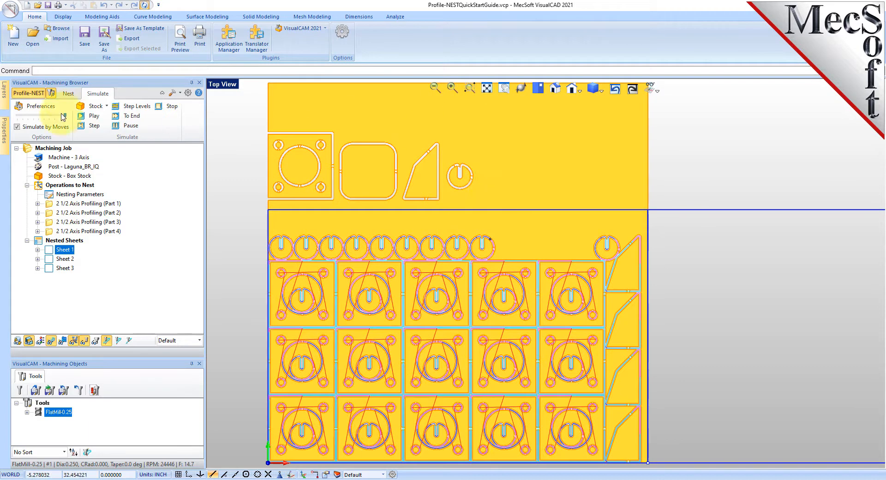
left_click(69, 94)
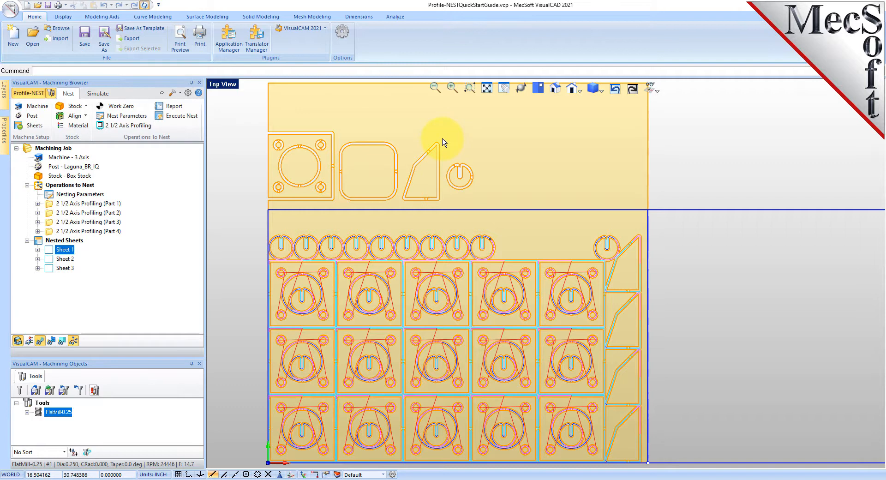
left_click(17, 340)
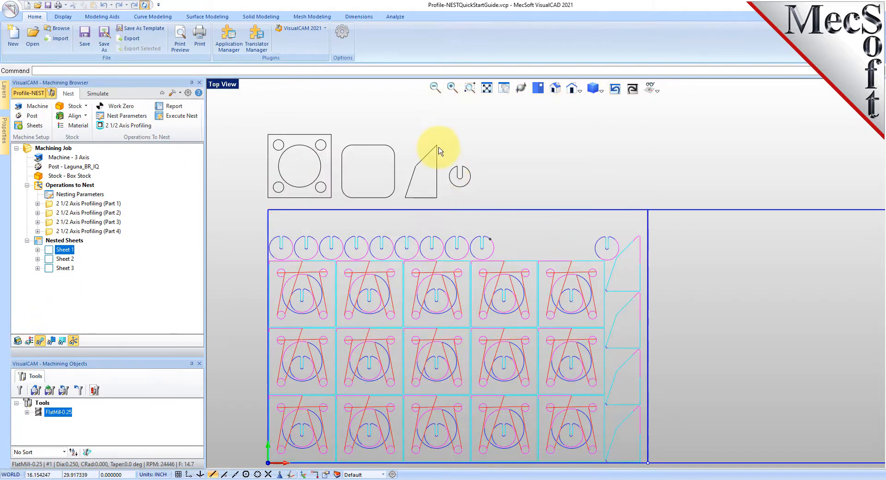
- Fix the nesting orientation of the Part 3 profiling operation and regenerate its toolpath
left_click(49, 223)
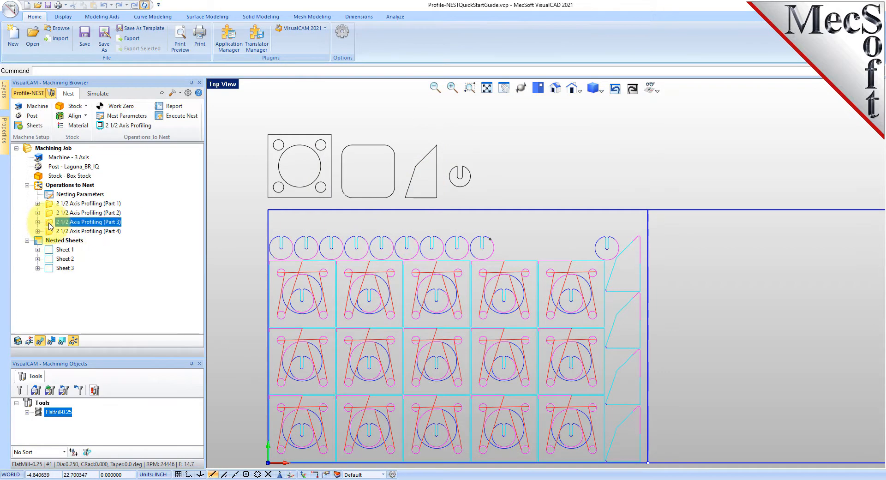
double_click(49, 223)
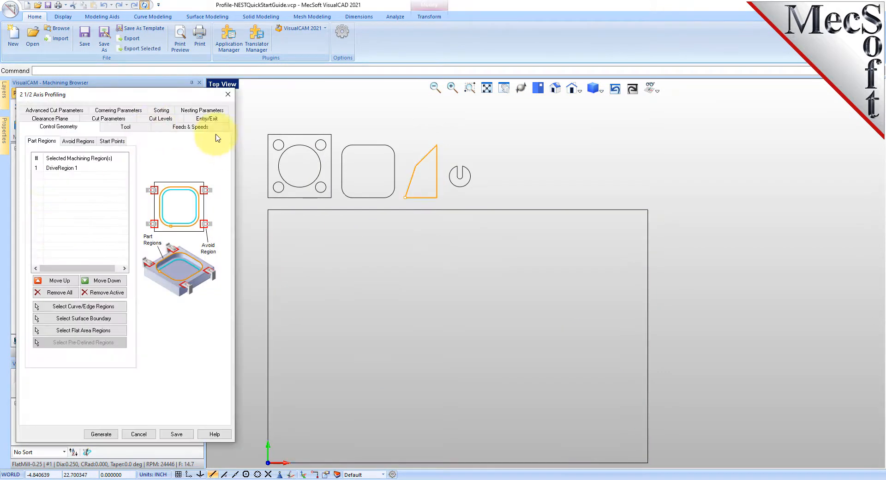
left_click(199, 111)
left_click(71, 173)
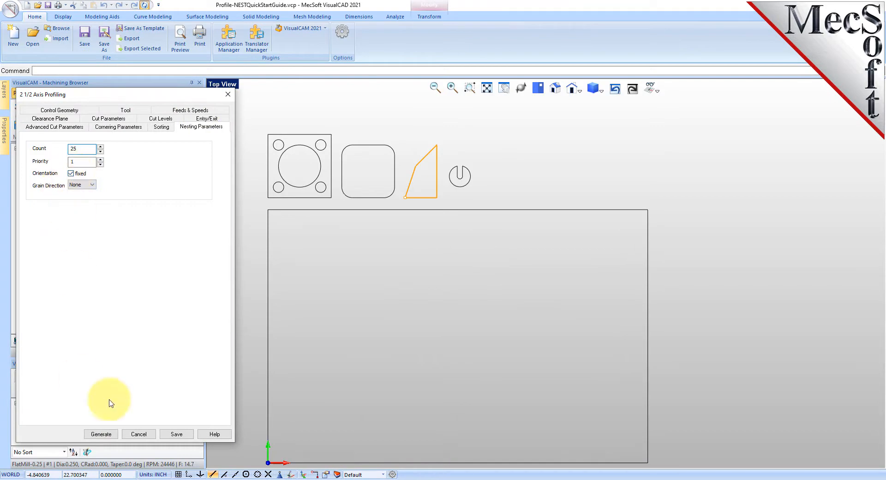
left_click(104, 433)
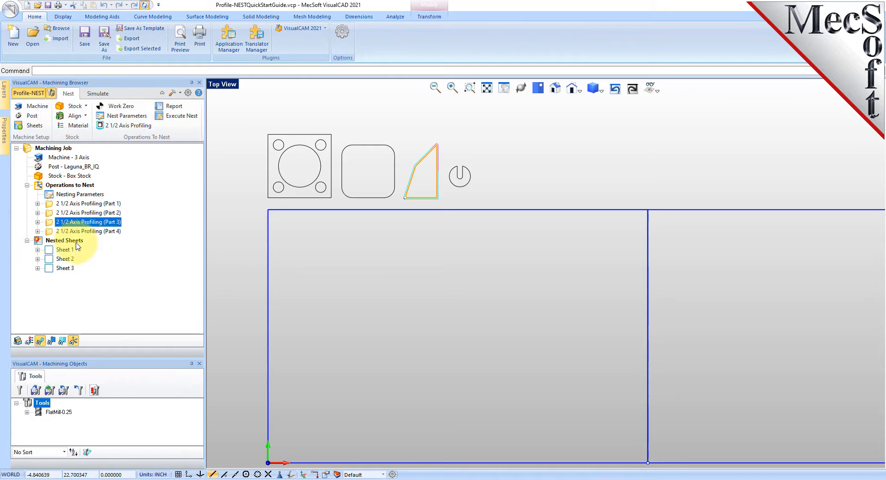
- Execute the nest again and inspect the nested toolpaths on Sheet 1, Sheet 2 and Sheet 3
right_click(77, 245)
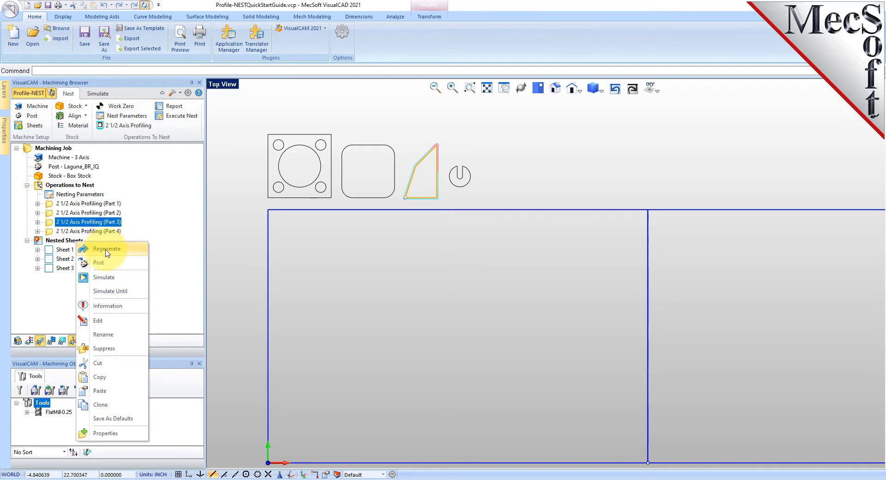
left_click(181, 118)
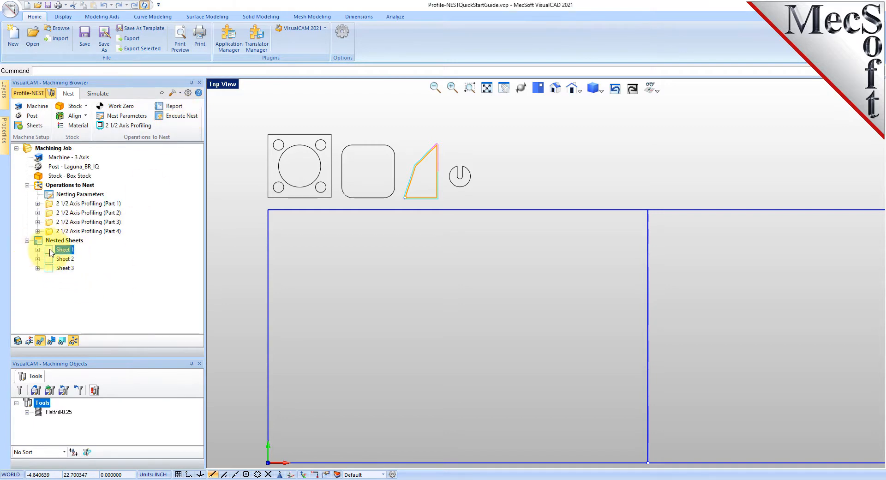
left_click(49, 250)
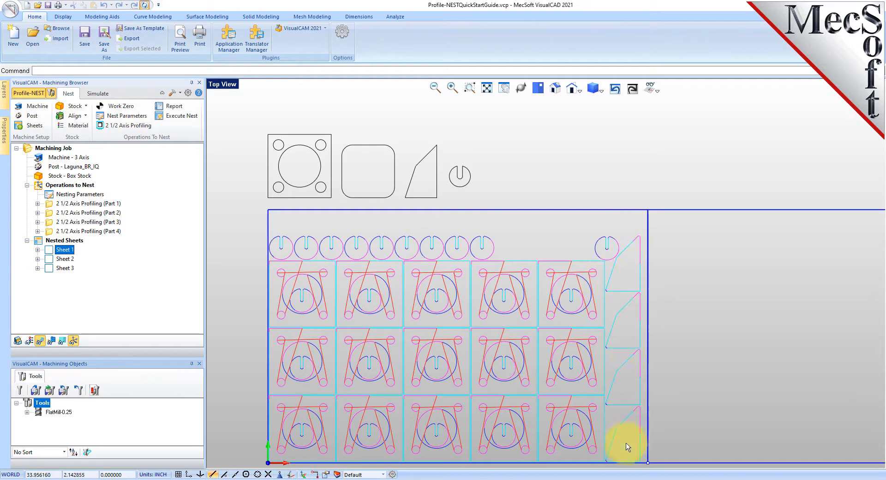
left_click(64, 259)
scroll(394, 328, "down", 2)
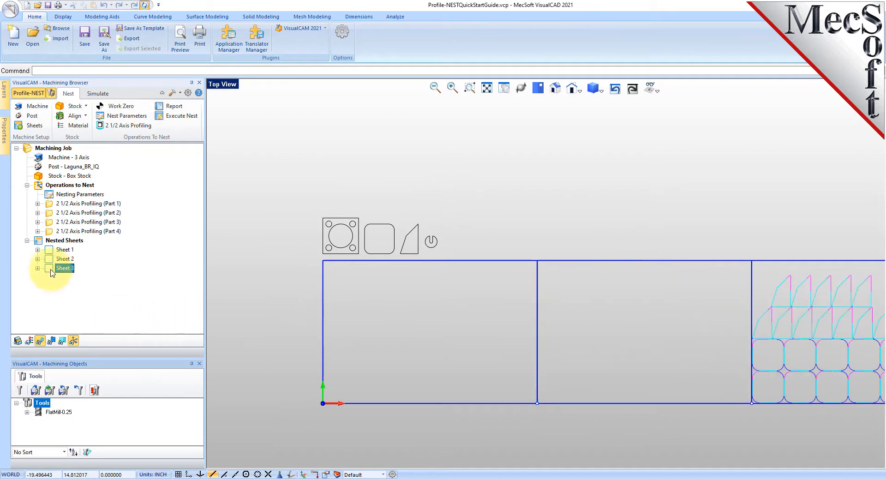
scroll(641, 336, "down", 2)
scroll(861, 331, "up", 4)
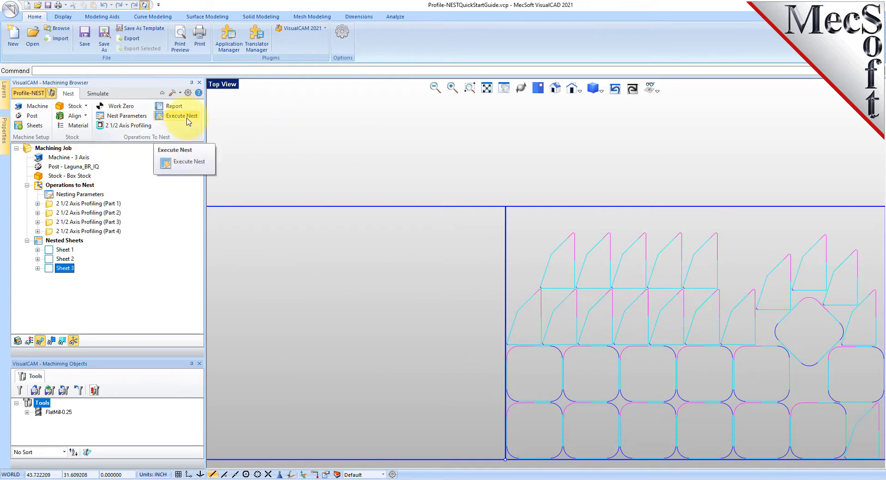
scroll(776, 241, "down", 4)
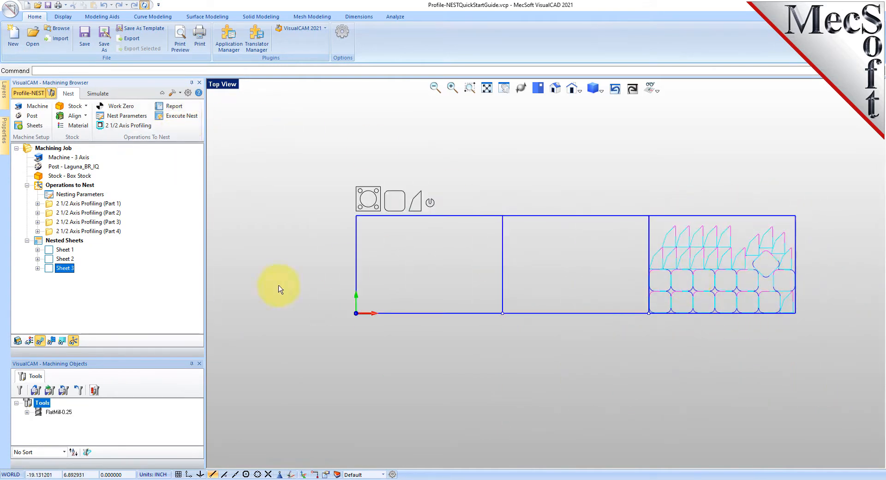
- Examine individual nested profiling operations in Sheet 1, including Part 1 instances 4 and 13 and Part 4 instance 44, and collapse the sheet
left_click(38, 250)
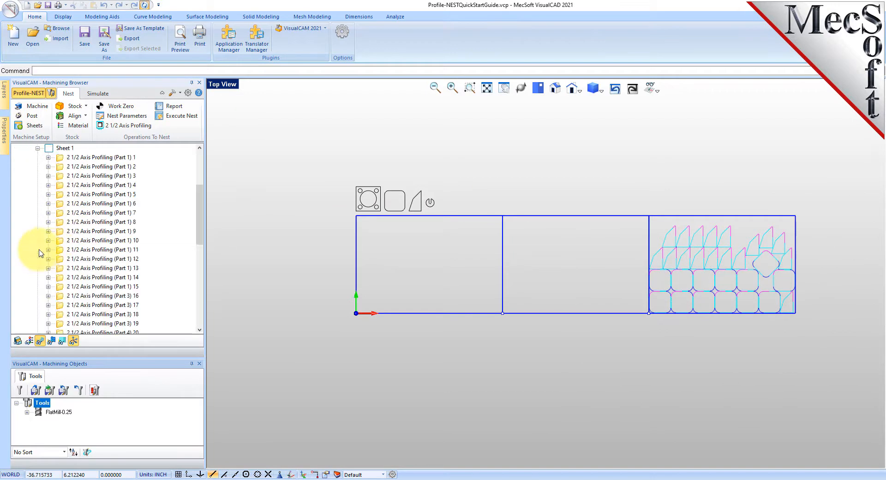
left_click(80, 157)
left_click(80, 185)
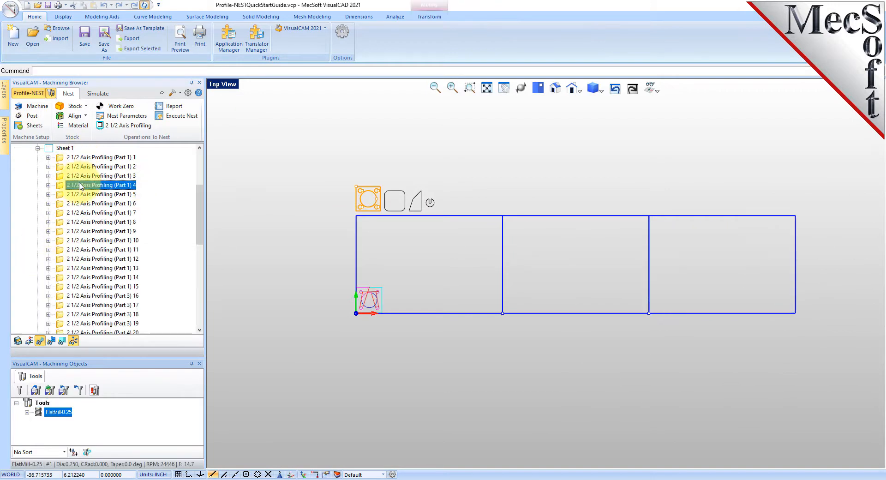
left_click(74, 212)
left_click(76, 267)
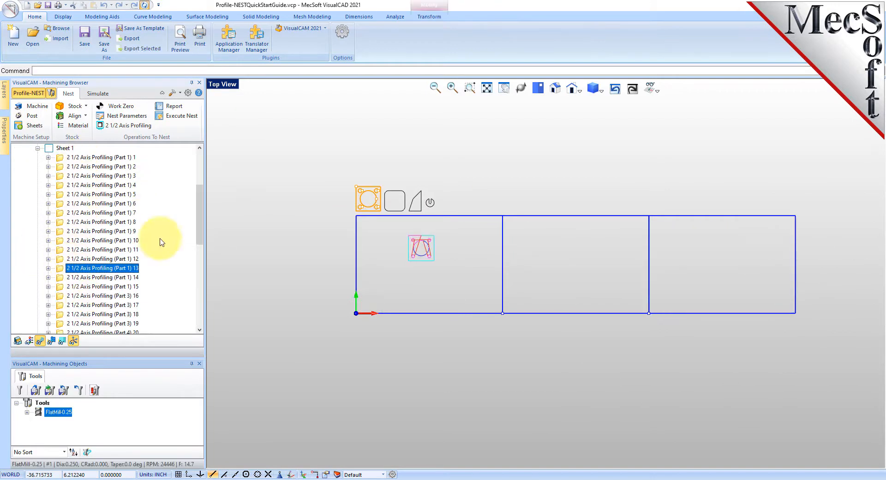
left_click_drag(200, 210, 193, 285)
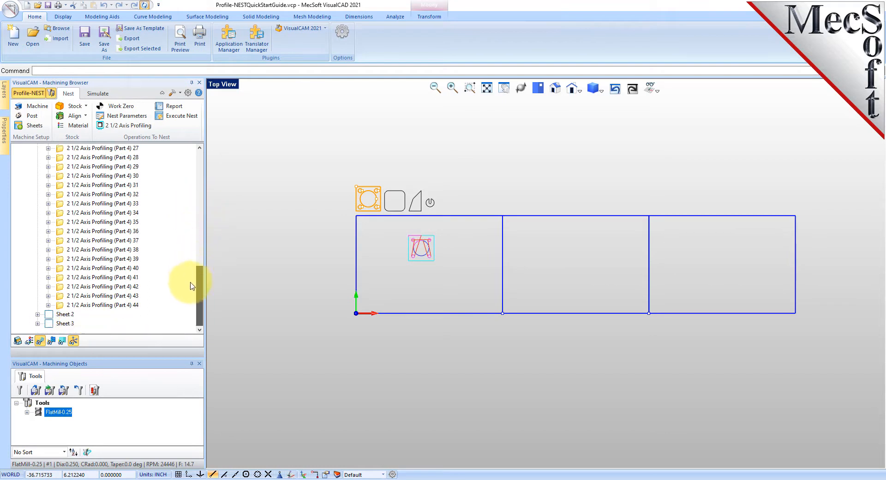
left_click(79, 305)
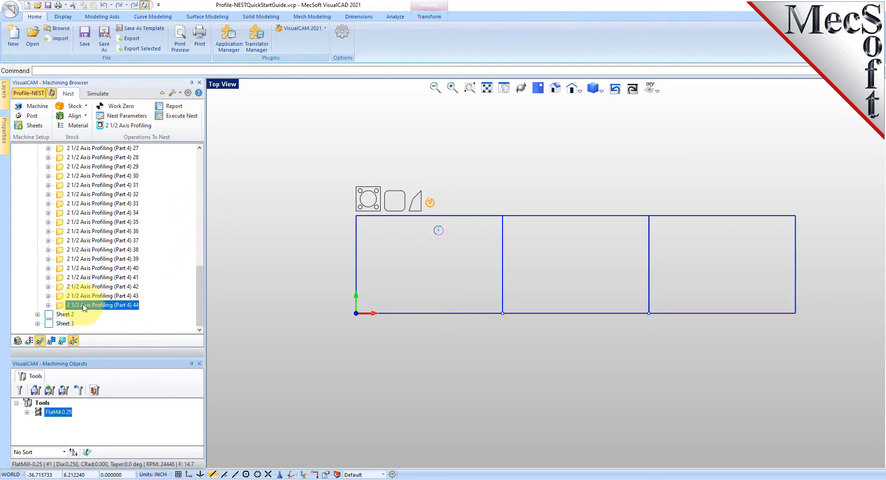
left_click_drag(200, 308, 209, 150)
left_click(37, 226)
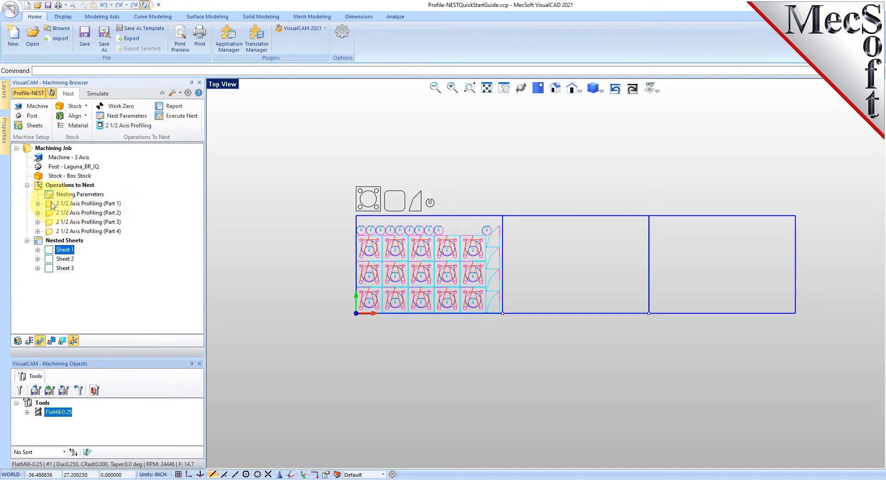
- Review the four source profiling operations under Operations to Nest and check the commands available for the Part 4 operation
left_click(99, 204)
left_click(94, 212)
left_click(89, 222)
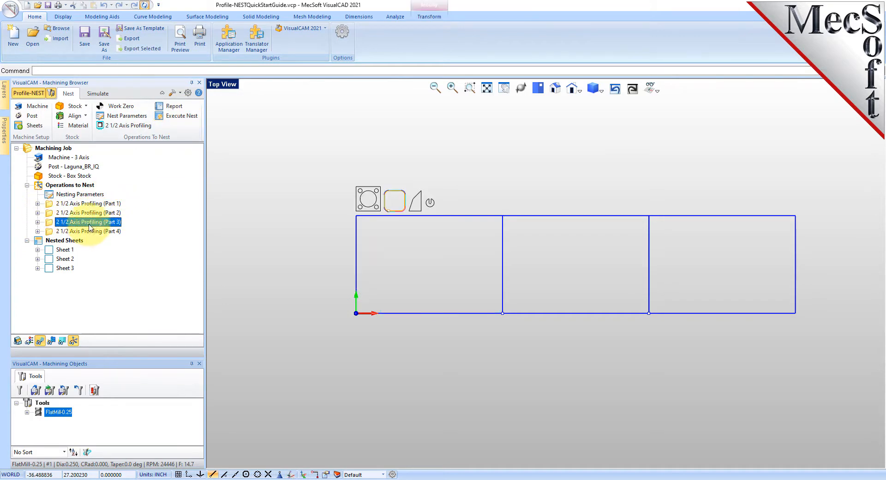
left_click(89, 232)
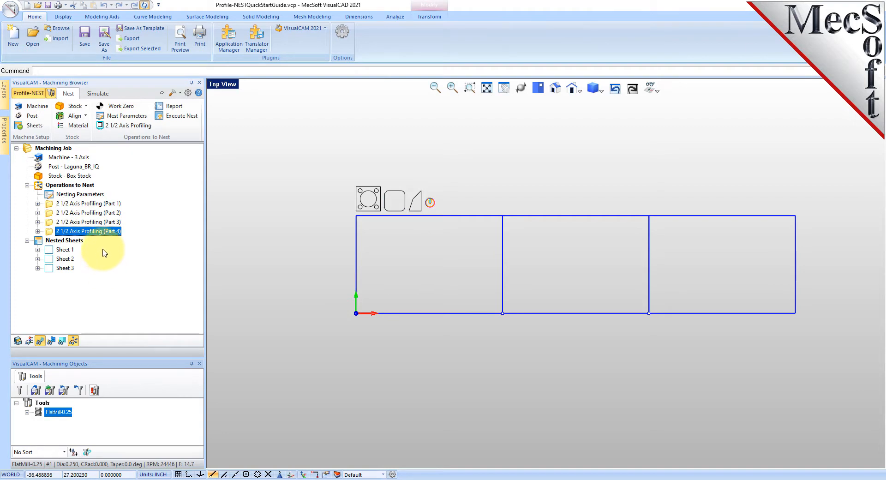
right_click(99, 231)
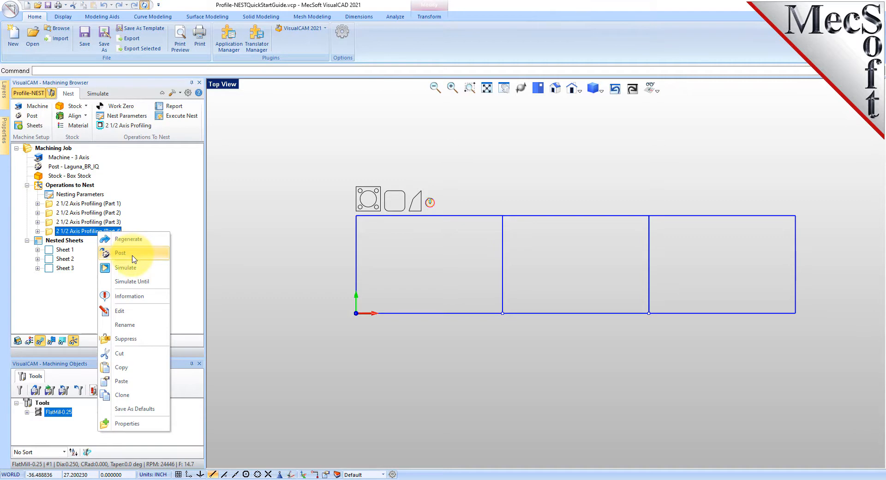
- Post Sheet 1 with the Laguna_BR_IQ post to Profile-NESTQuickStartGuide_Sheet 1.nc and review the G-code in Notepad
left_click(65, 249)
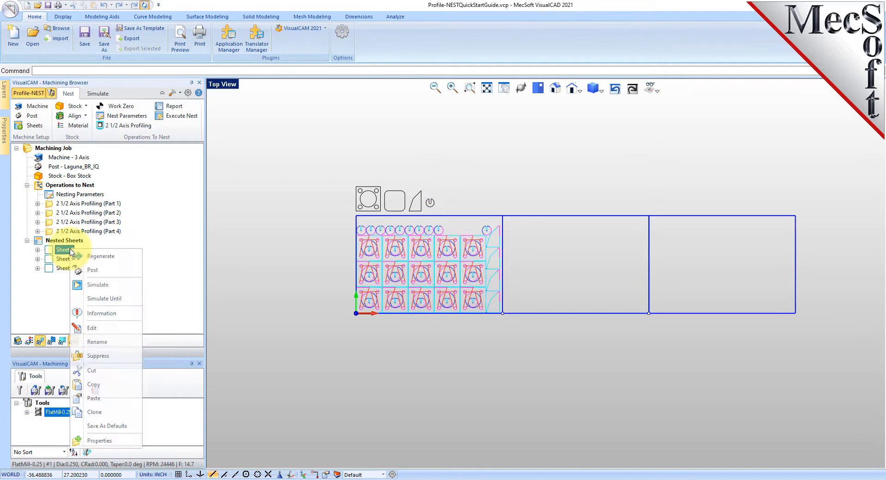
right_click(71, 251)
left_click(110, 272)
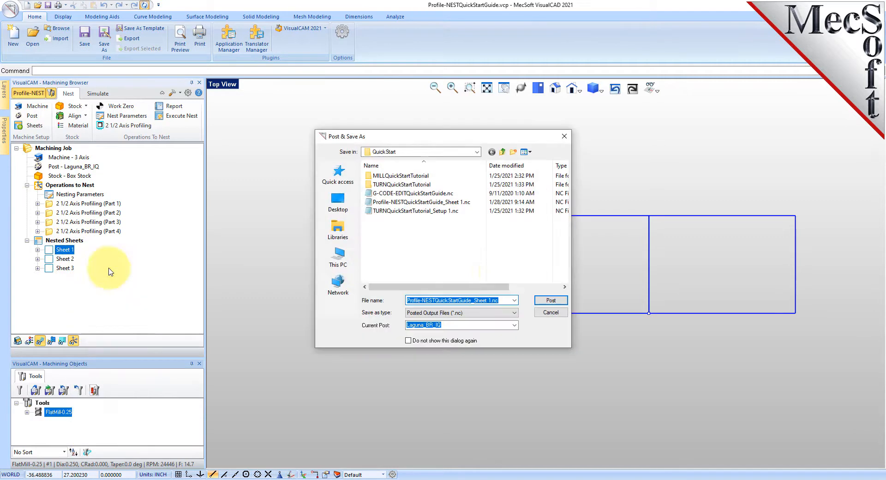
left_click(544, 302)
left_click(467, 244)
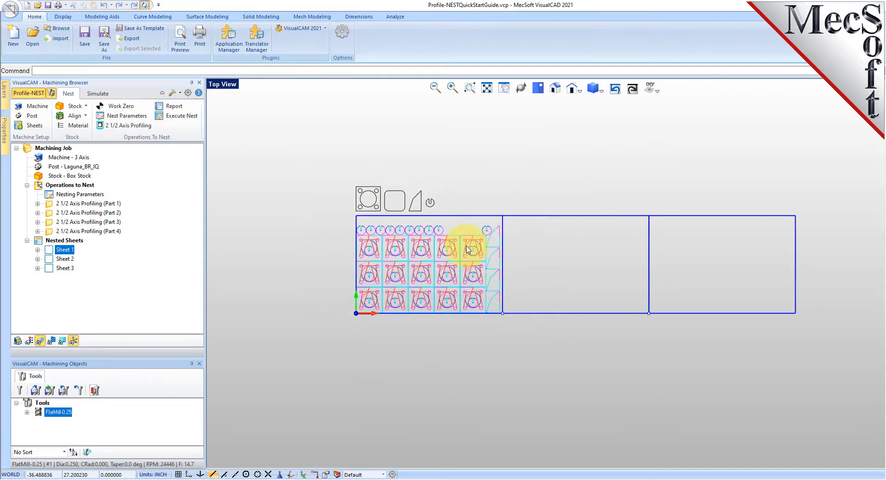
left_click_drag(639, 115, 458, 114)
left_click(634, 272)
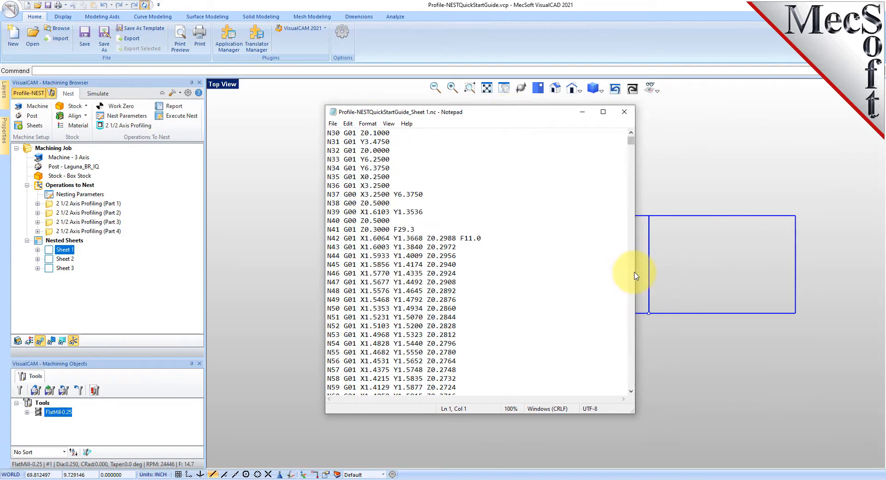